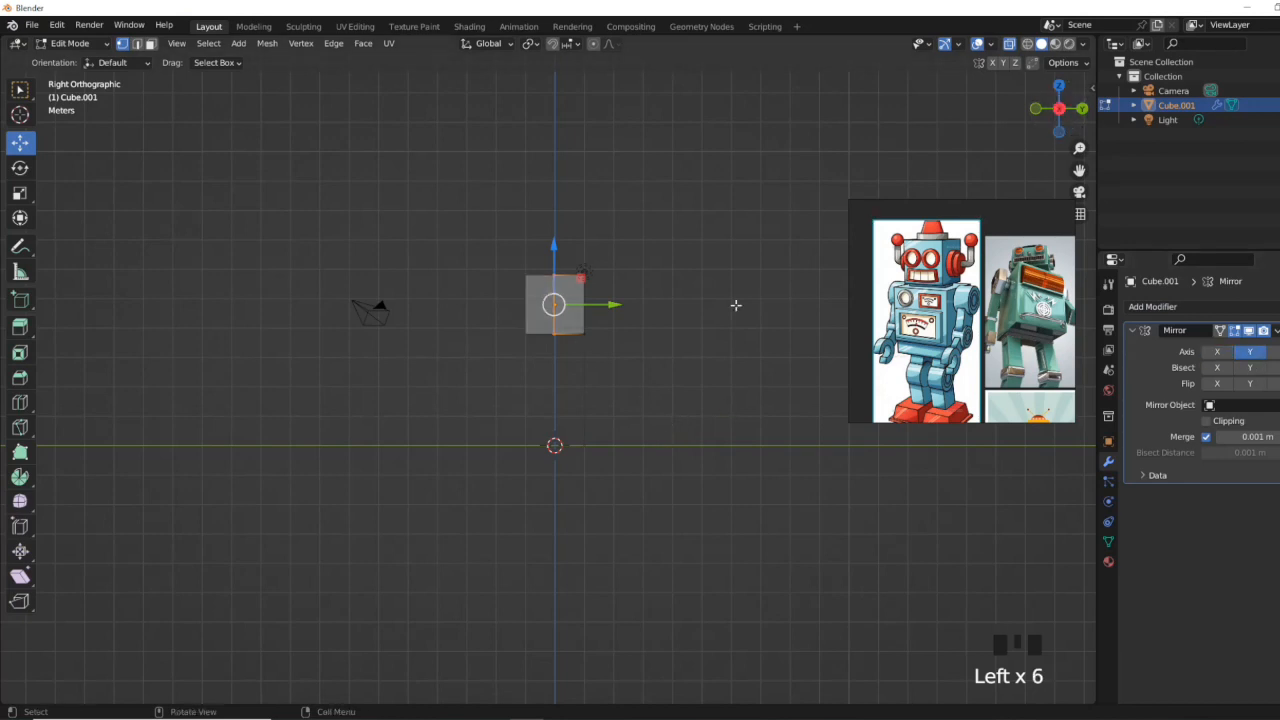
Step: Add a circle to the head mesh and extrude it into a short, solid disc below the head
middle_click_drag(736, 305, 695, 366)
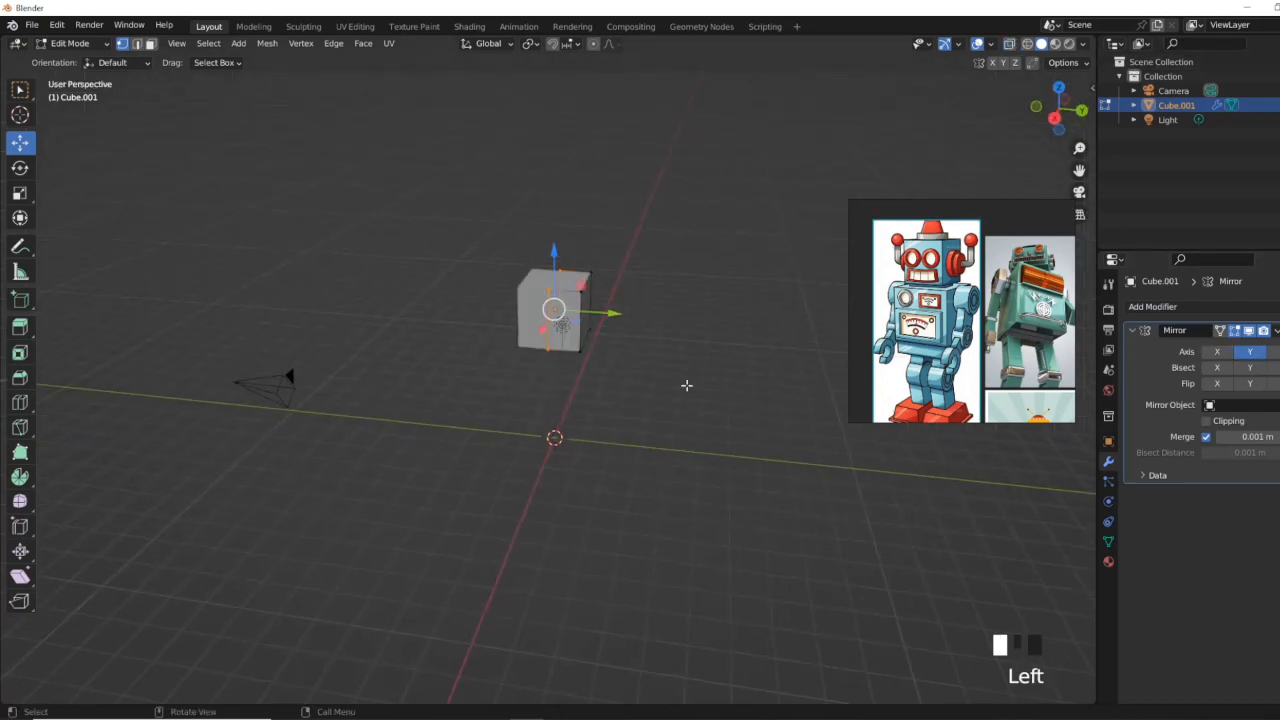
key("shift+a")
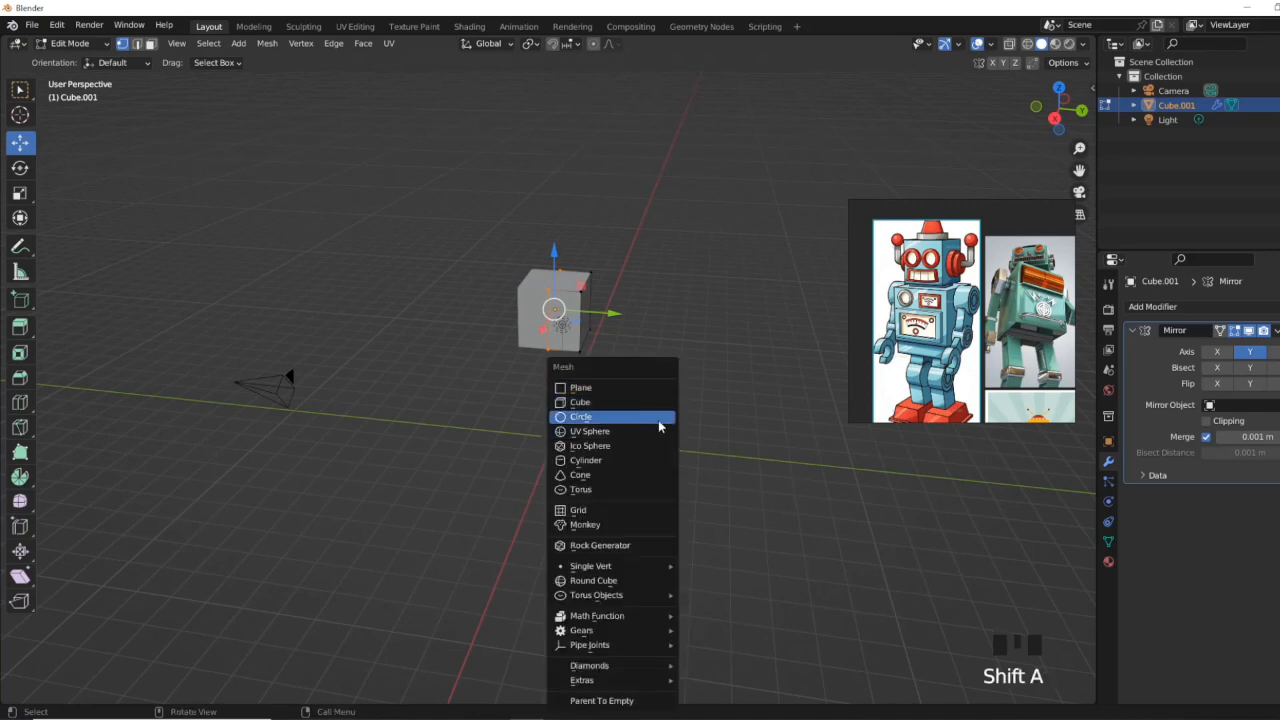
left_click(659, 427)
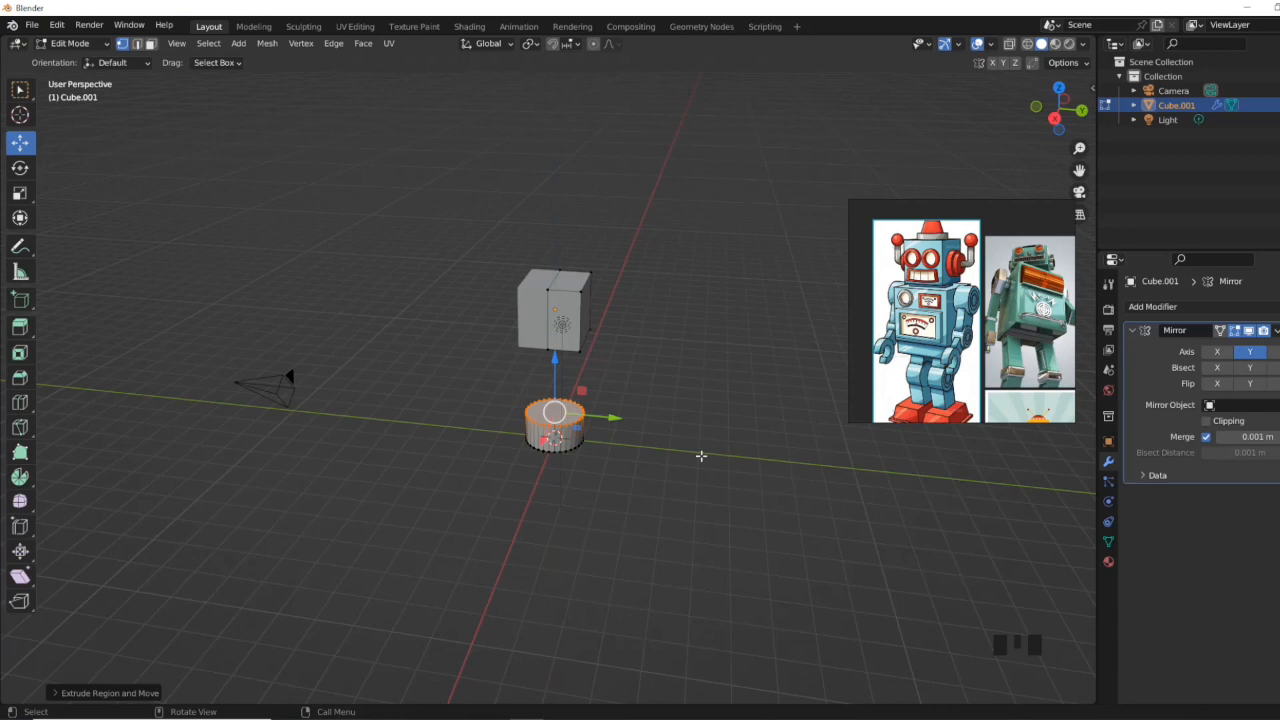
left_click(1054, 118)
left_click_drag(555, 356, 559, 372)
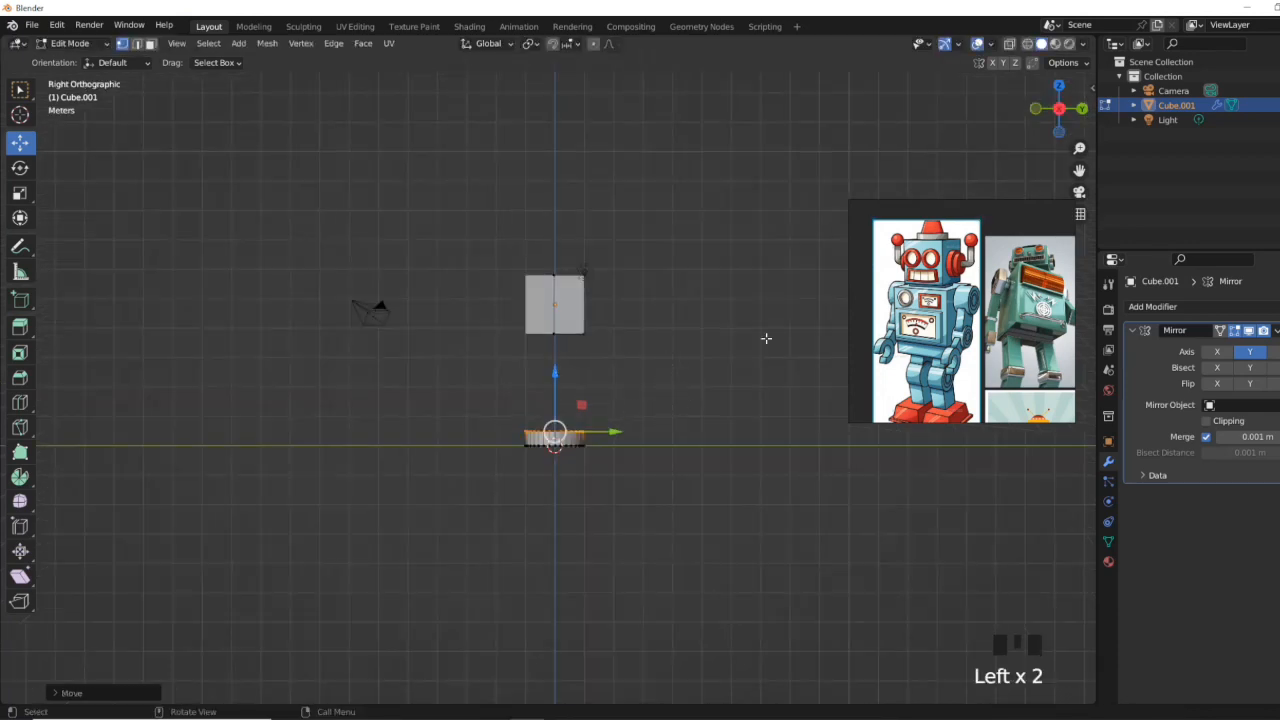
Step: Scale the whole disc down slightly and move it up beside the head cube, at mid-height on the +Y side
key("s")
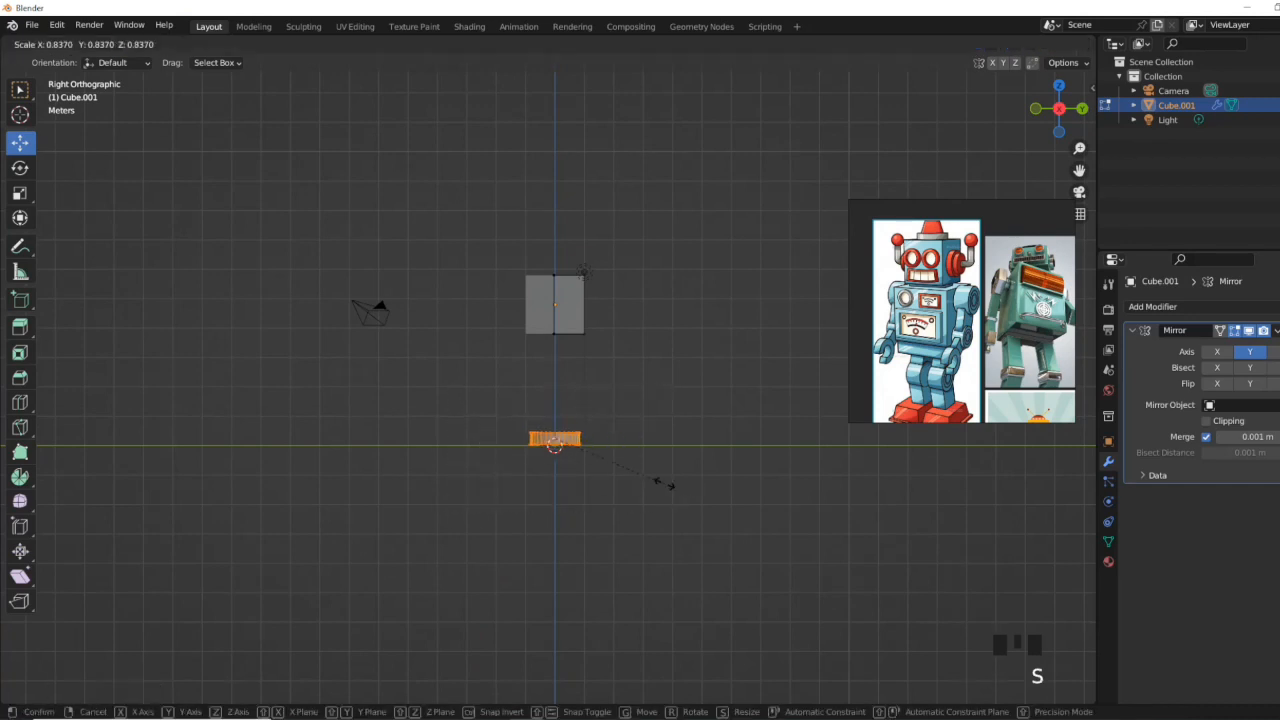
left_click(636, 474)
left_click_drag(560, 395, 577, 254)
left_click_drag(672, 291, 672, 291)
scroll(672, 291, "up", 7)
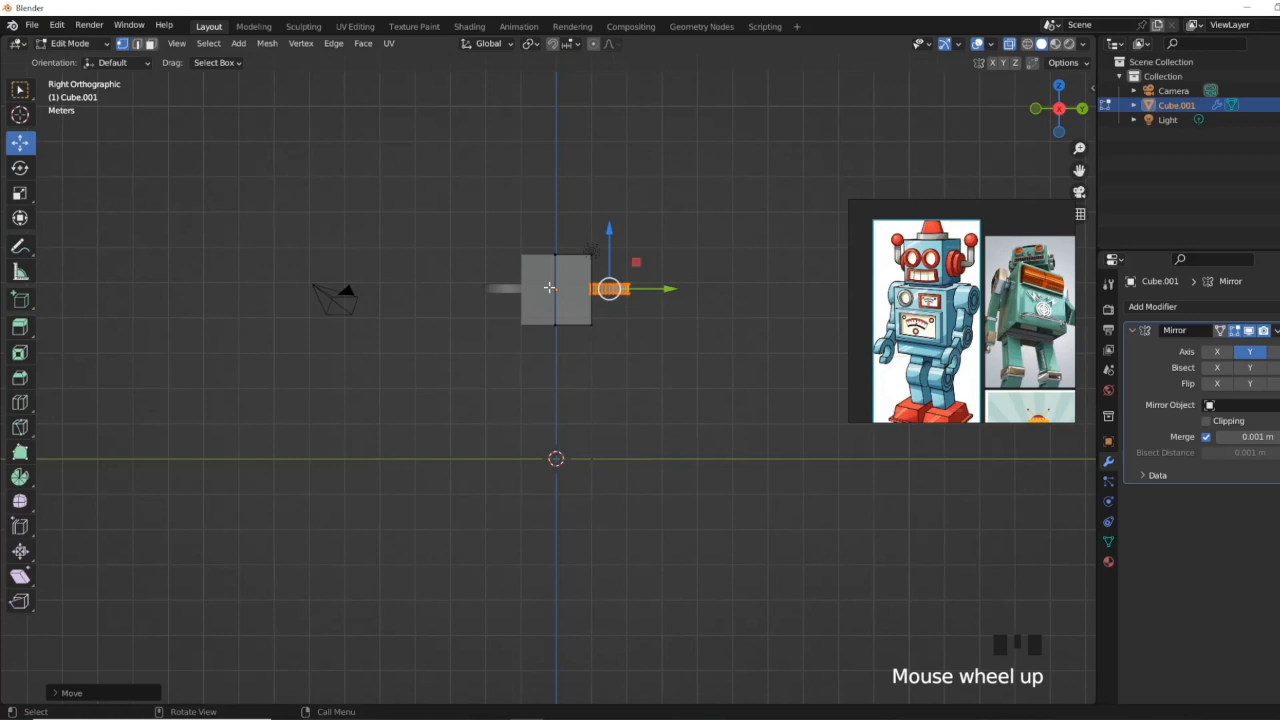
middle_click_drag(571, 266, 549, 489, "shift")
scroll(595, 439, "up", 1)
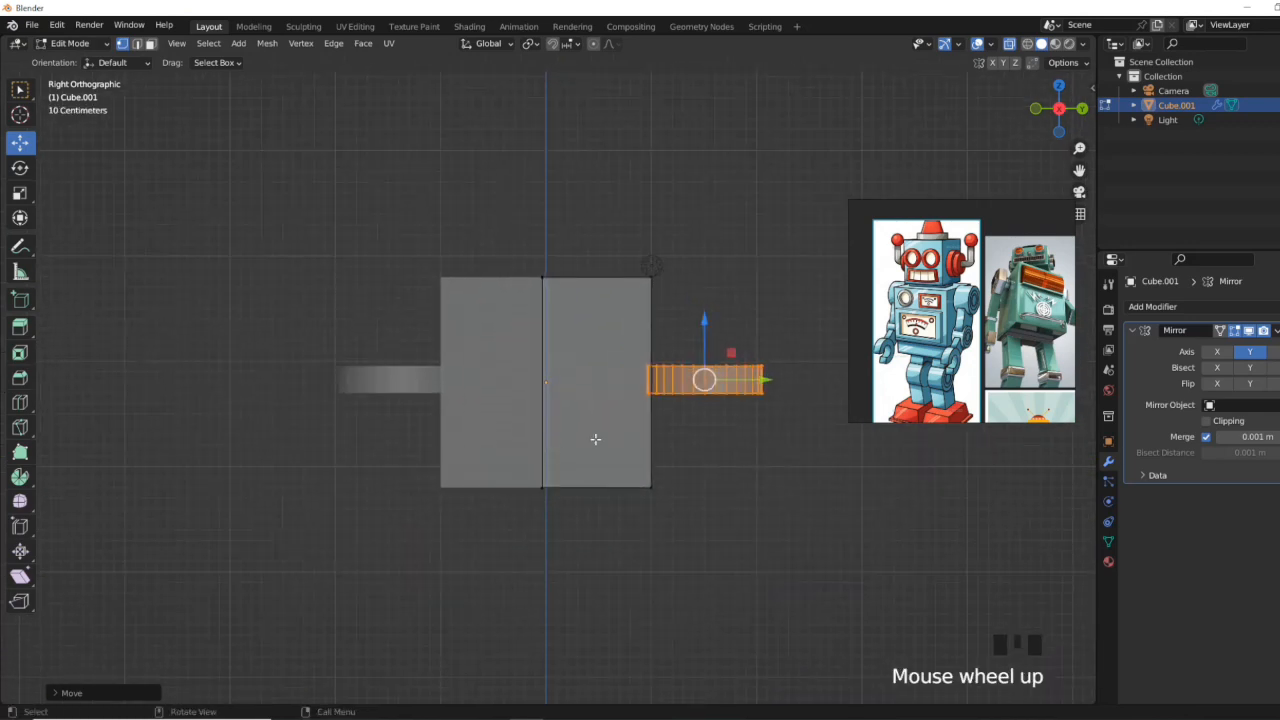
Step: Rotate the disc 90 degrees, shrink it to ear size, and seat it against the upper side of the head
type("r90")
left_click(703, 438)
left_click_drag(755, 378, 712, 376)
key("s")
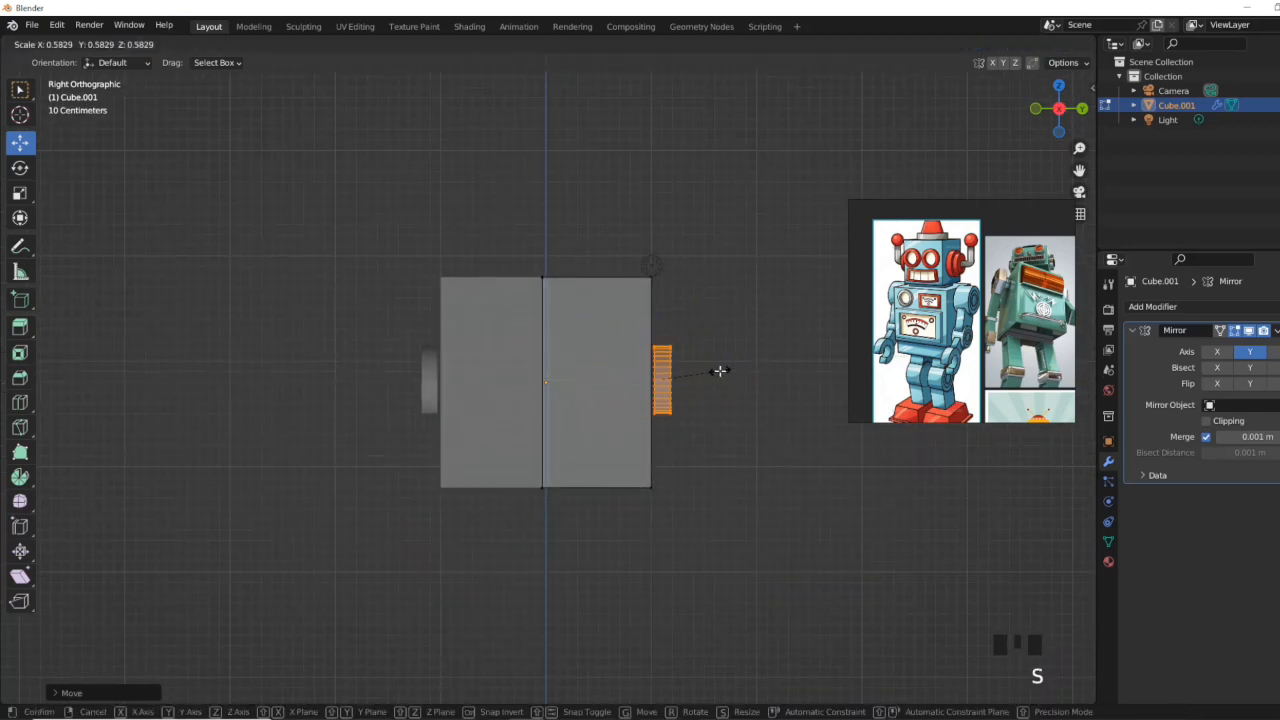
left_click(719, 371)
left_click_drag(663, 326, 663, 284)
left_click_drag(722, 337, 716, 337)
Step: Inset the outer face of the ear disc and extrude it outward into a smaller knob
middle_click_drag(735, 350, 663, 416)
left_click(1010, 44)
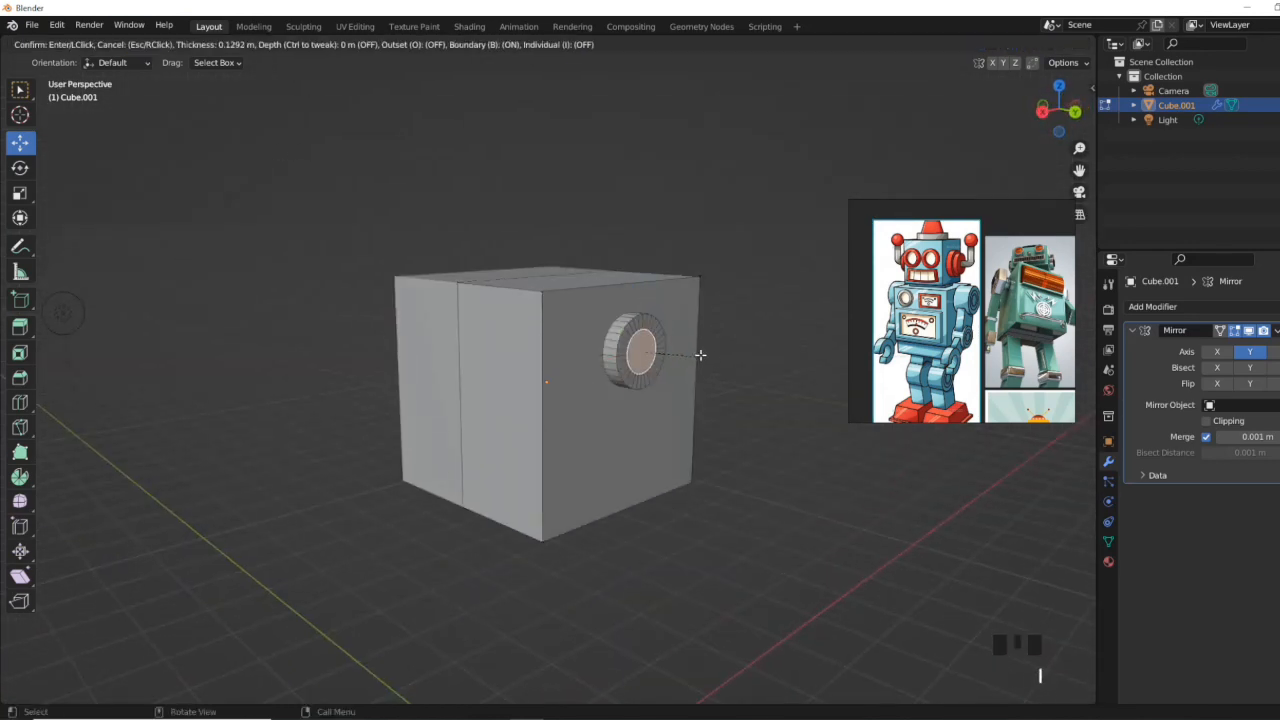
middle_click_drag(741, 330, 703, 393)
key("Tab")
Step: Examine the robot reference images for details to put on the top of the head
middle_click_drag(631, 436, 715, 415)
middle_click_drag(1005, 410, 957, 374)
scroll(986, 325, "up", 5)
scroll(942, 317, "down", 5)
scroll(958, 342, "up", 5)
scroll(965, 336, "down", 4)
scroll(1008, 305, "up", 3)
scroll(1010, 296, "down", 1)
Step: Add a mesh circle as a separate object and isolate it in local view
left_click(748, 490)
key("shift+a")
mouse_move(728, 427)
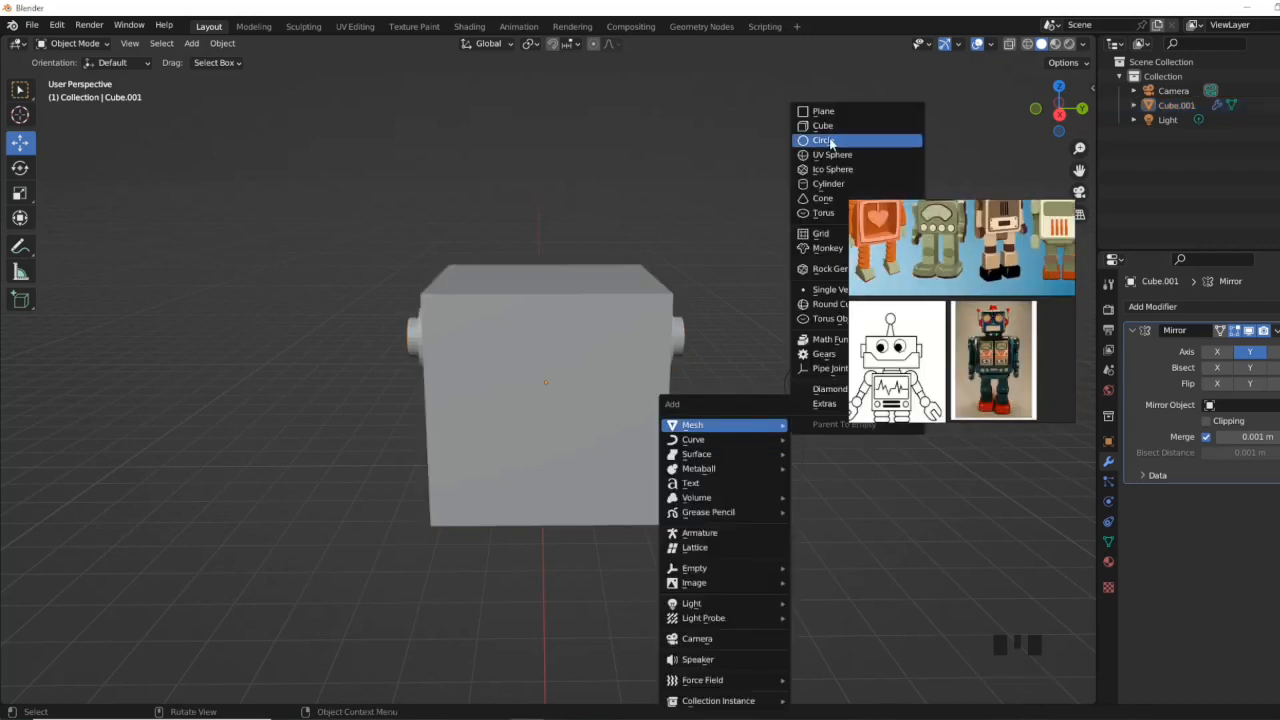
left_click(829, 141)
scroll(710, 543, "down", 4)
key("KP_Divide")
Step: Fill the circle, extrude it upward, and scale the top face down to form a tapered base
key("Tab")
middle_click_drag(710, 541, 514, 486)
key("f")
key("e")
left_click(580, 437)
middle_click_drag(580, 437, 691, 494)
key("s")
left_click(712, 392)
key("Tab")
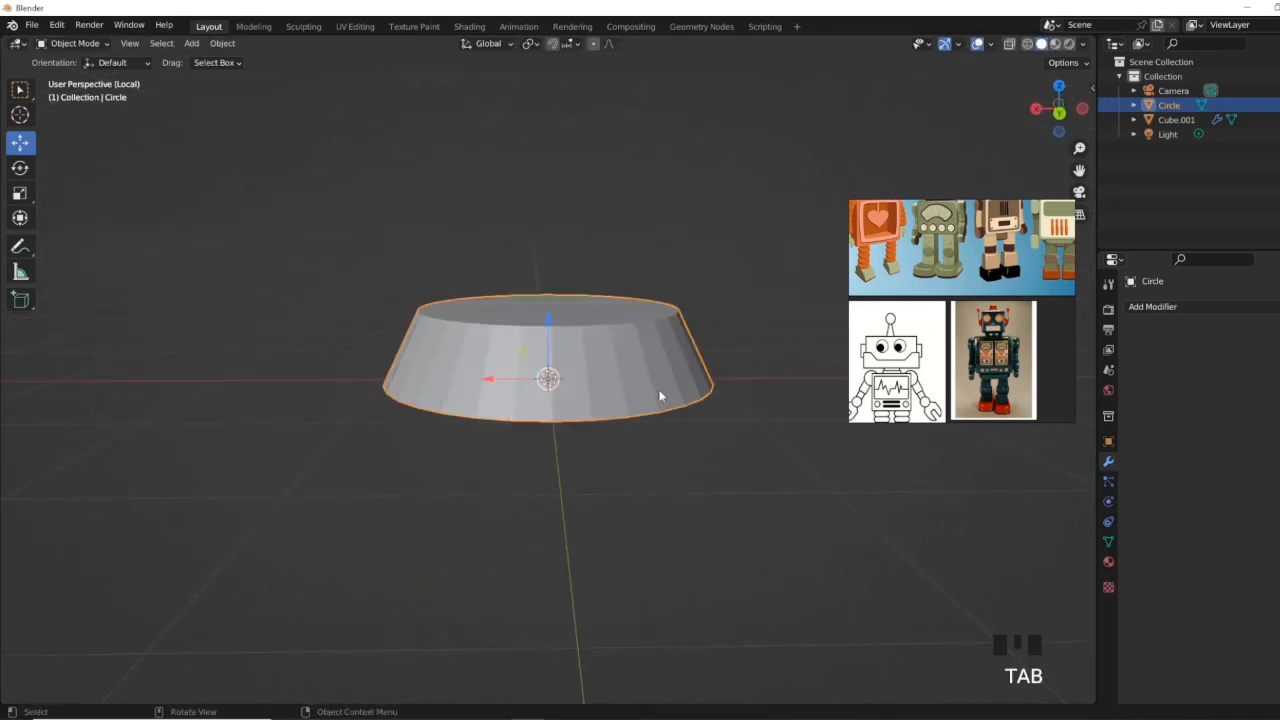
Step: Leave local view and raise the tapered base onto the top of the head
key("KP_Divide")
left_click(1061, 116)
left_click_drag(548, 562, 590, 300)
scroll(590, 300, "up", 4)
middle_click_drag(590, 300, 588, 294)
Step: Inset the base's top face and extrude it upward into a pointed antenna spike
key("Tab")
key("i")
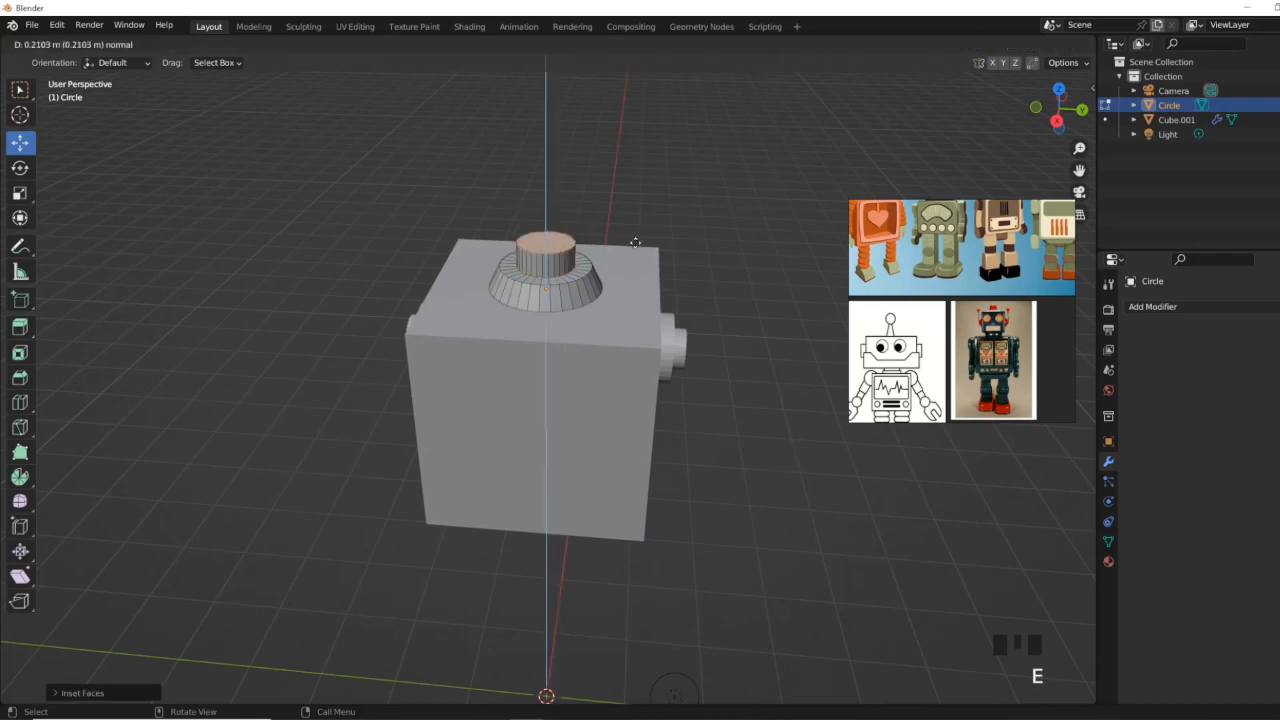
left_click(570, 214)
mouse_move(598, 245)
middle_mouse_down()
mouse_move(617, 206)
mouse_move(610, 232)
middle_mouse_up()
left_click_drag(546, 154, 544, 136)
key("Tab")
Step: Add a cylinder inside the head's mesh so it is mirrored with the head for the eyes
middle_click_drag(610, 350, 620, 325)
scroll(770, 322, "down", 3)
middle_click_drag(770, 322, 590, 412)
scroll(995, 335, "down", 4)
scroll(984, 264, "up", 6)
left_click(1050, 115)
left_click(592, 405)
key("Tab")
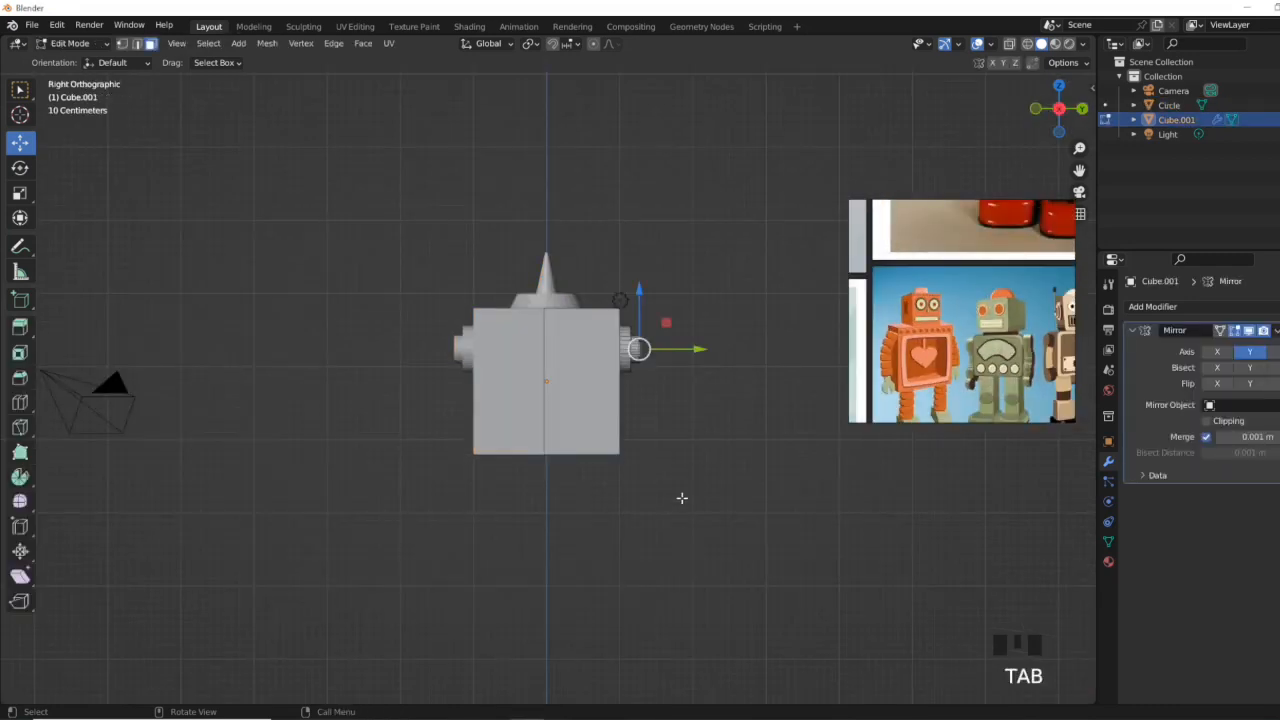
middle_click_drag(683, 509, 658, 545)
left_click(655, 568)
key("shift+a")
left_click(587, 460)
scroll(587, 480, "down", 2)
Step: Scale the cylinder down, move it up to the eye area of the head, and rotate it 90 degrees
key("s")
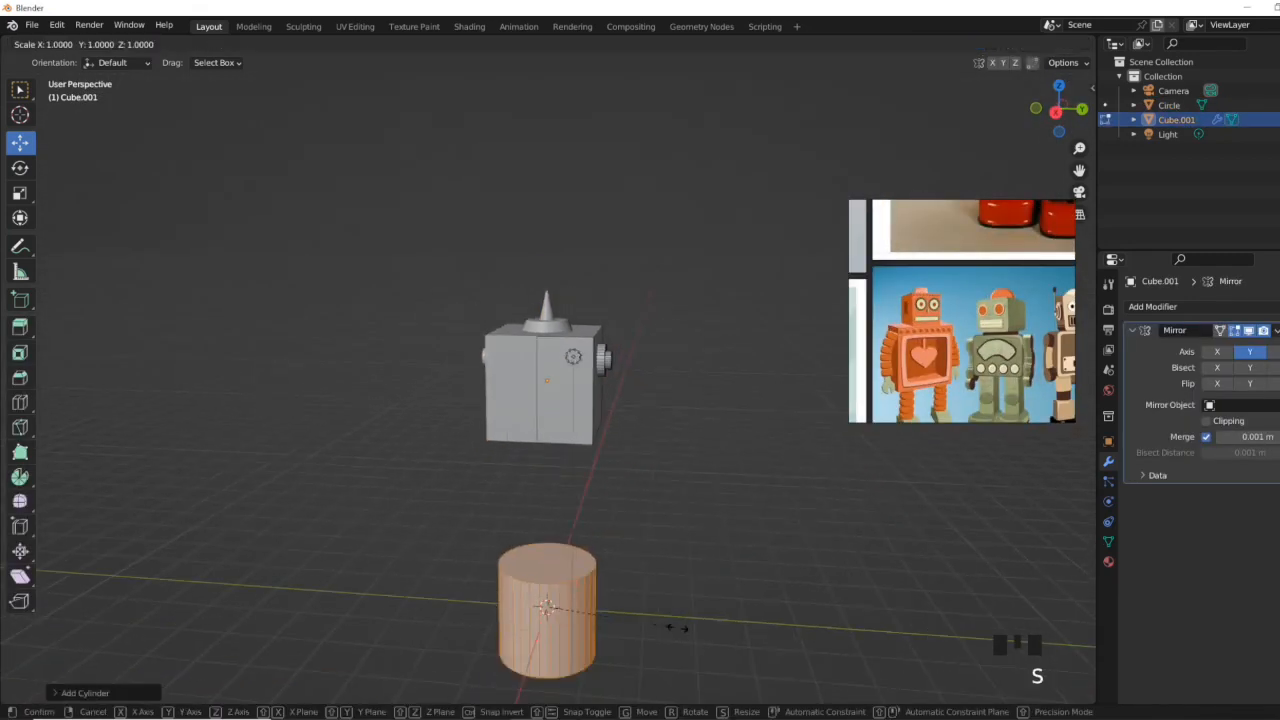
left_click_drag(581, 337, 581, 334)
left_click(1056, 112)
left_click_drag(610, 379, 633, 356)
left_click_drag(571, 319, 571, 299)
left_click_drag(609, 357, 651, 355)
type("r90")
key("Return")
Step: Scale the rotated cylinder to eye size on the upper half of the face
middle_click_drag(651, 355, 560, 336)
scroll(560, 336, "up", 1)
scroll(560, 336, "up", 4)
key("s")
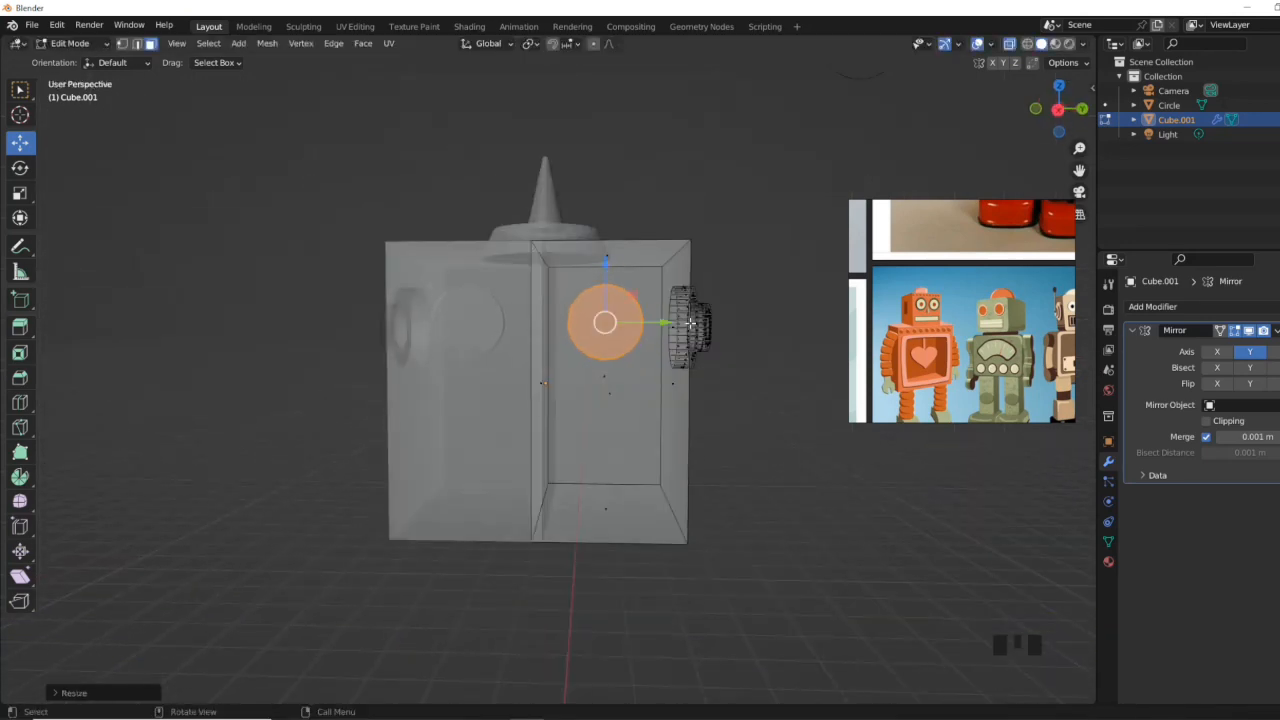
left_click(690, 323)
Step: Inset the front face of the eye cylinder and extrude it inward to leave a raised rim
middle_click_drag(751, 374, 632, 461)
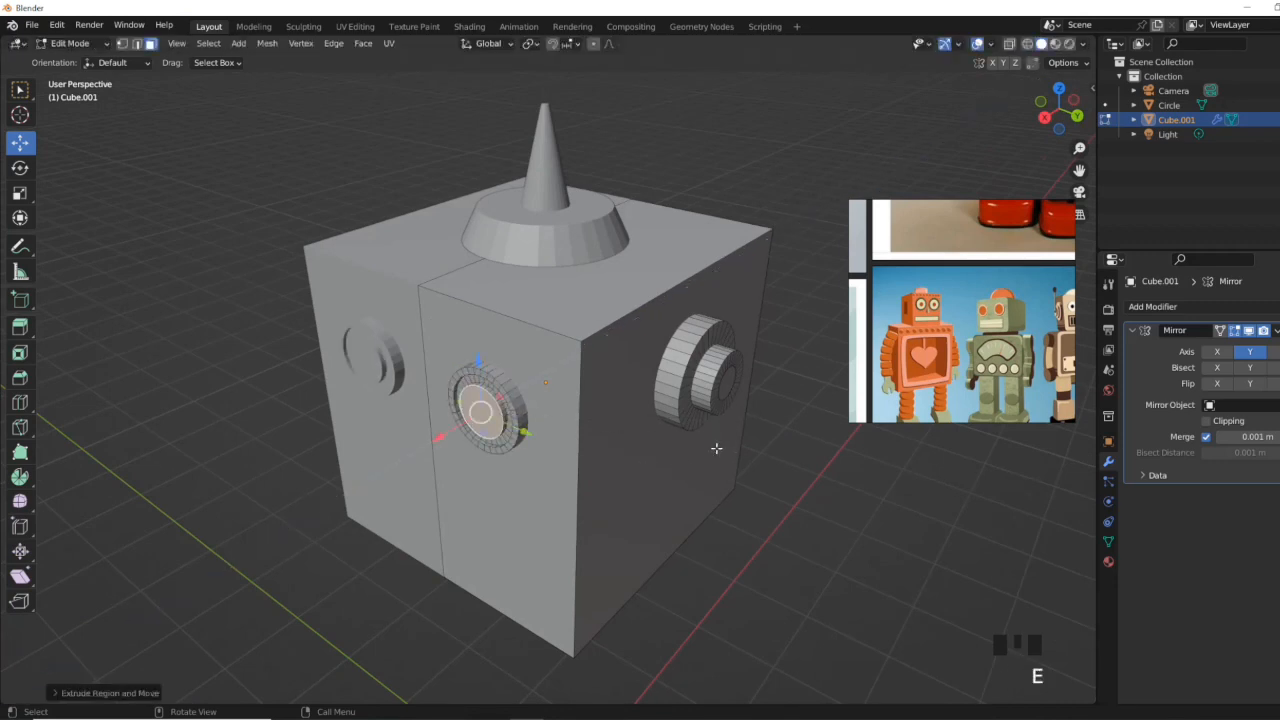
key("Tab")
middle_click_drag(716, 448, 689, 491)
scroll(689, 491, "down", 2)
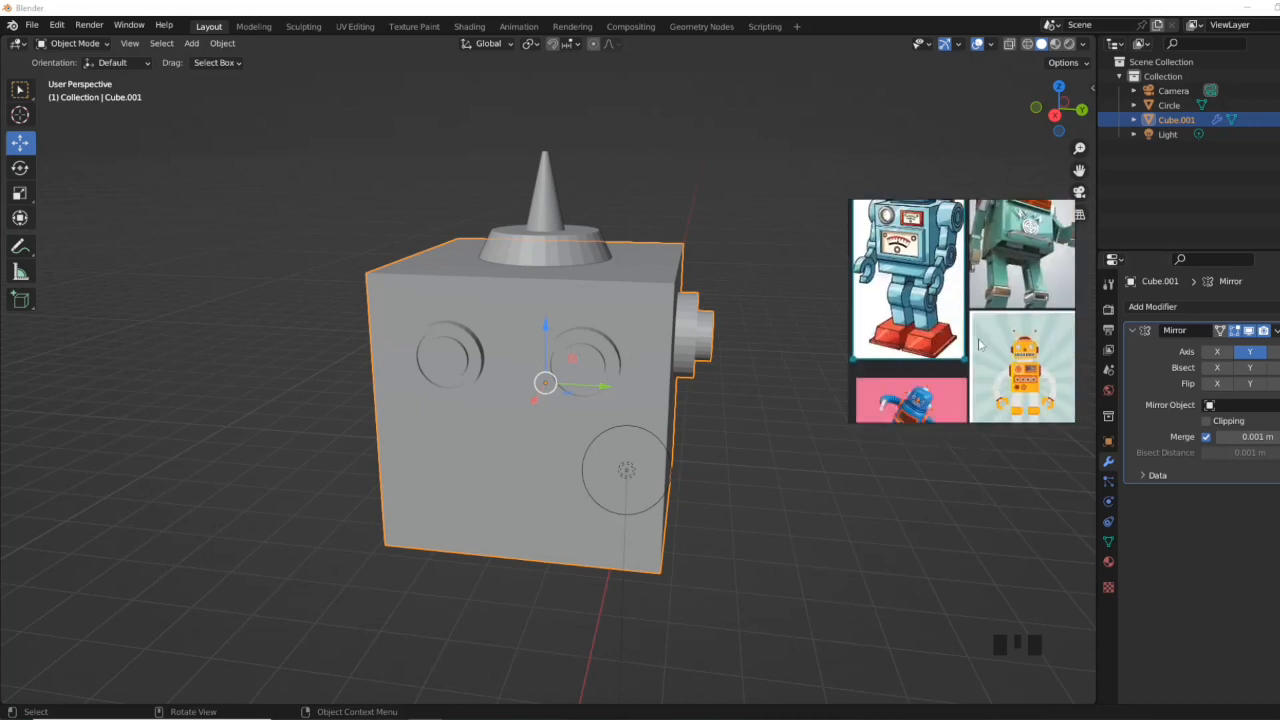
Step: Add another mesh circle as a separate object from the top view and isolate it for mesh editing
left_click(1059, 87)
left_click(732, 524)
key("shift+a")
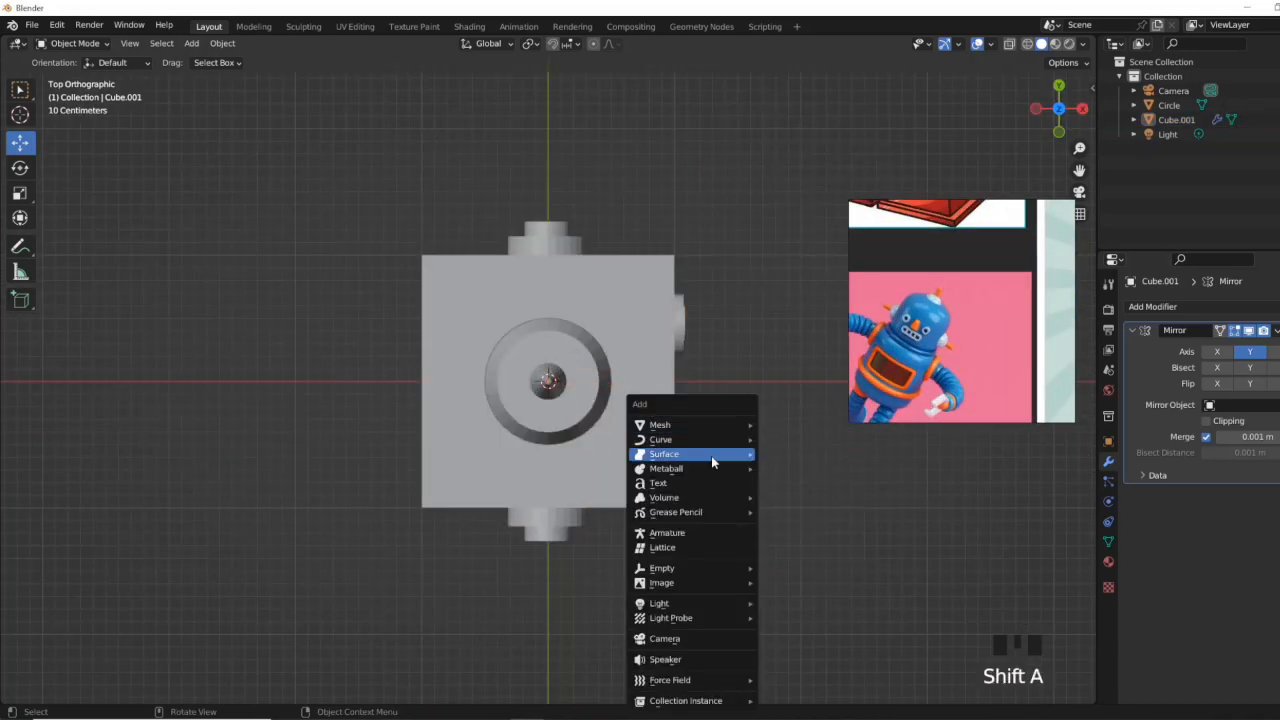
left_click(800, 143)
key("KP_Divide")
key("Tab")
Step: Stretch the circle along X by moving one half outward, and scale the two halves into a rounded outline with one narrower end
left_click(122, 43)
left_click_drag(551, 121, 293, 688)
left_click_drag(465, 379, 383, 380)
key("s")
left_click(498, 346)
scroll(560, 310, "down", 3)
left_click_drag(750, 173, 563, 522)
key("s")
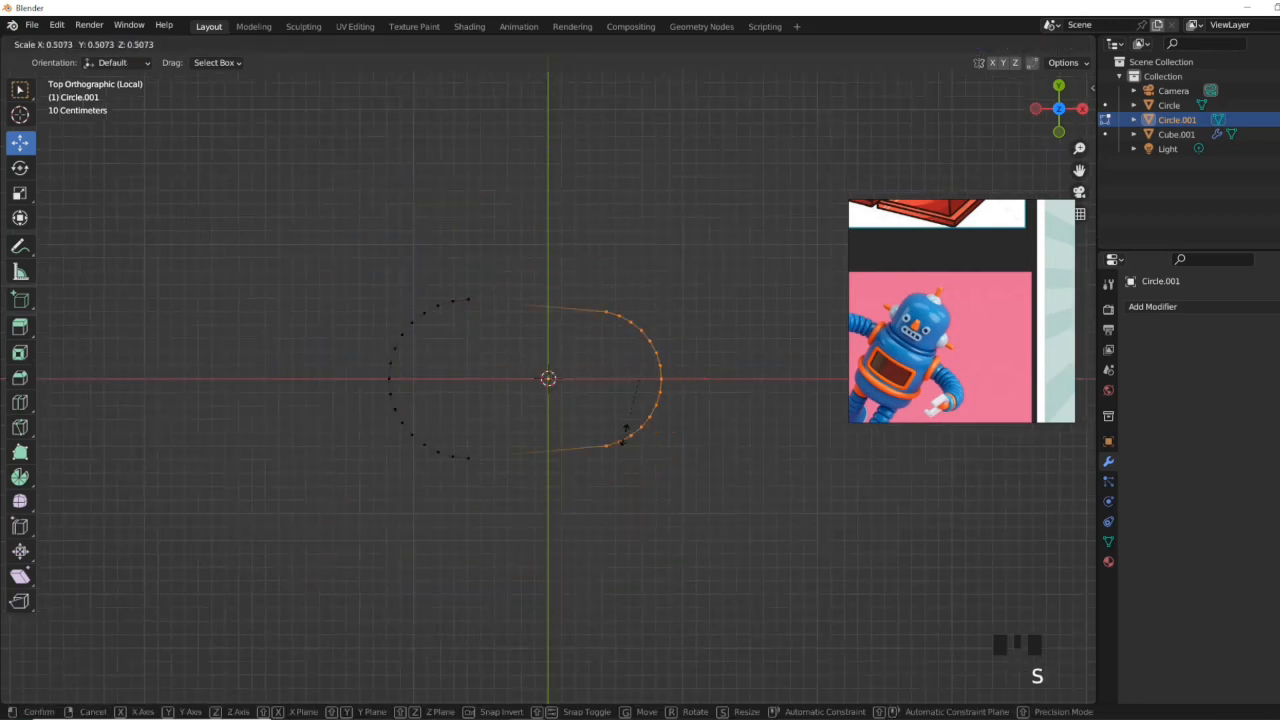
left_click(614, 414)
Step: Fill the rounded outline and extrude it into a thin plate for the nose
key("a")
key("f")
middle_click_drag(671, 471, 806, 447)
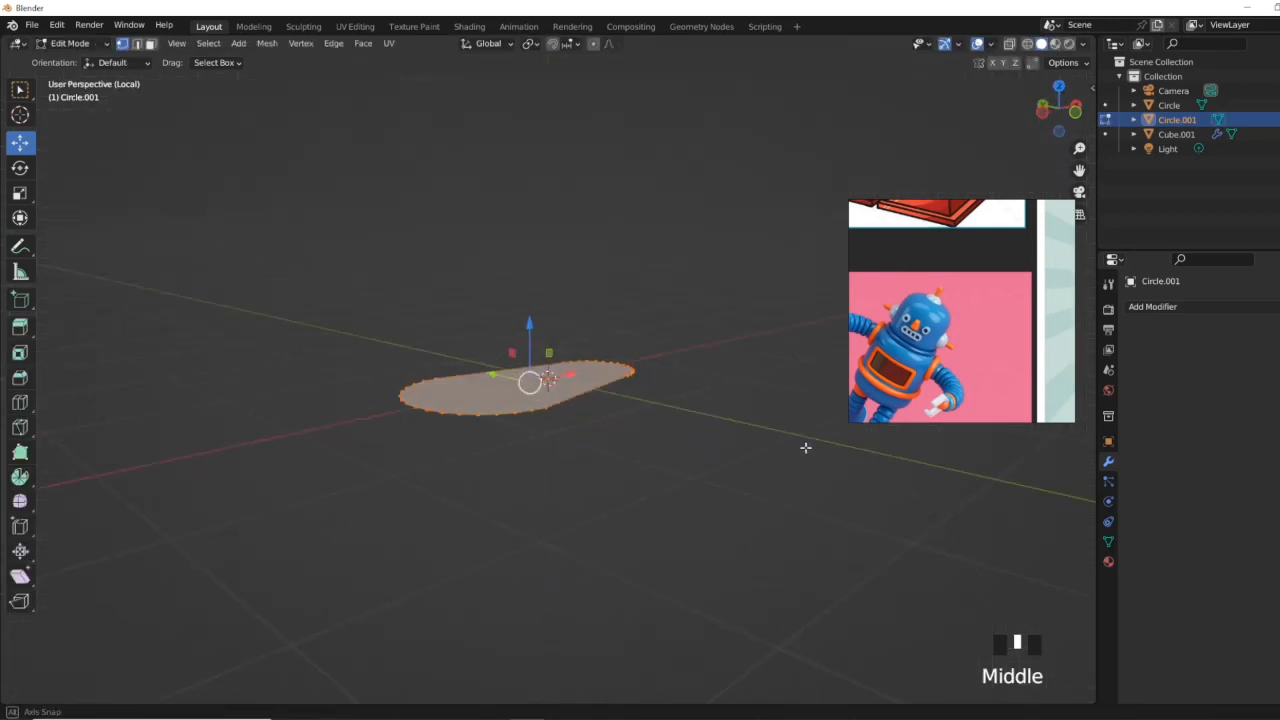
key("s")
left_click(748, 409)
key("Tab")
middle_click_drag(744, 413, 698, 499)
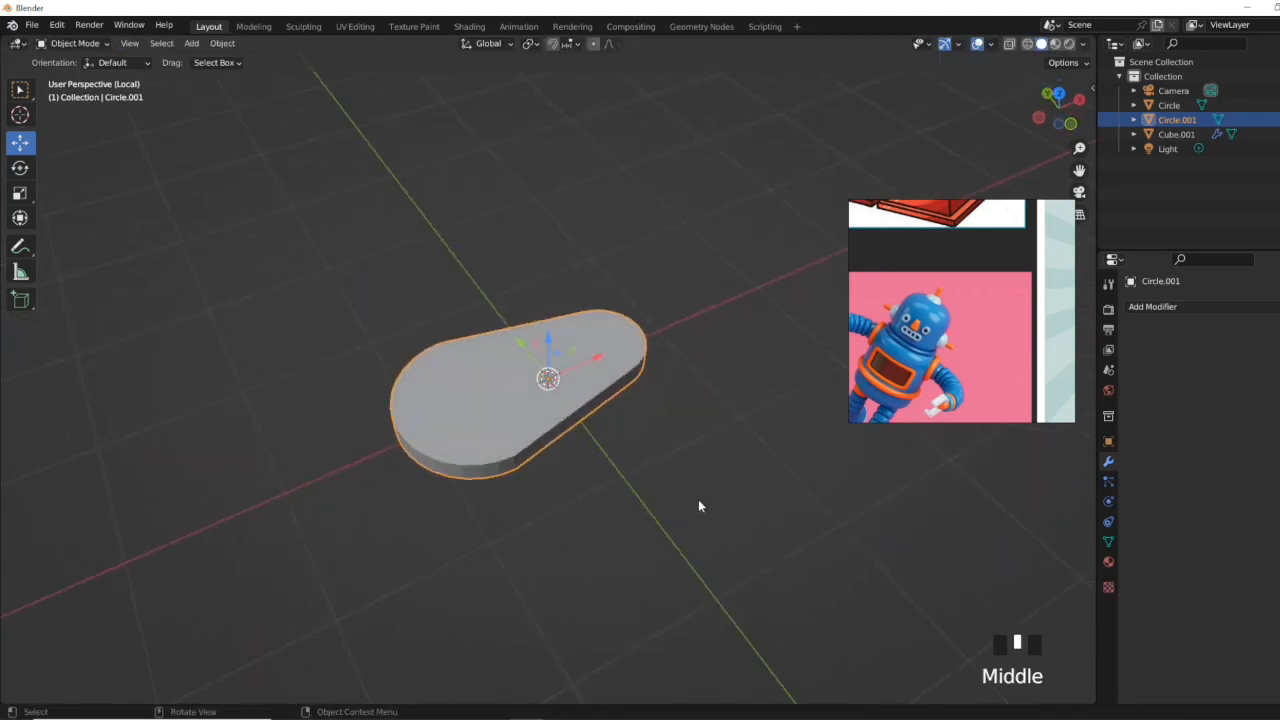
Step: Leave local view and move the nose plate up and forward along X to the front of the head
key("KP_Divide")
left_click(1059, 127)
middle_click_drag(640, 345, 553, 376)
scroll(553, 376, "down", 5)
left_click_drag(548, 535, 548, 358)
left_click(1082, 111)
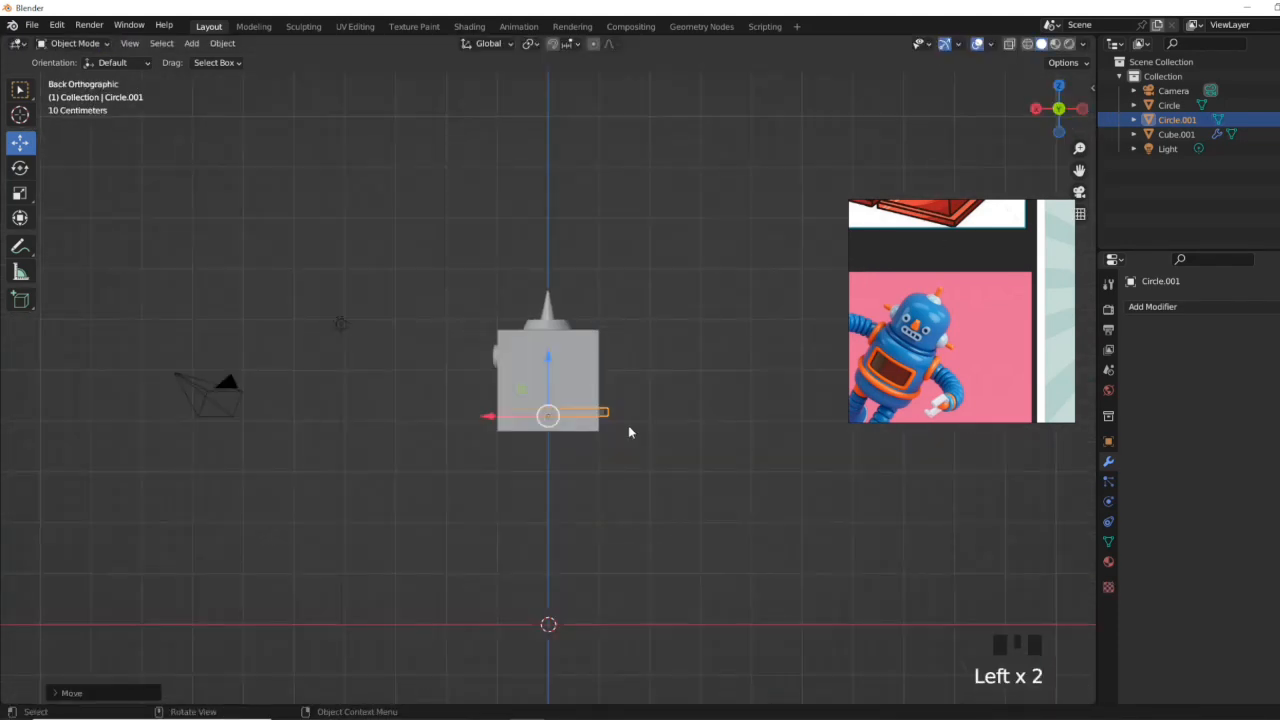
left_click_drag(489, 416, 432, 416)
Step: Stand the nose plate upright against the face, narrow end up, and position it centrally between and below the eyes
left_click_drag(492, 360, 493, 331)
middle_click_drag(497, 379, 640, 397)
left_click_drag(553, 360, 553, 349)
middle_click_drag(553, 349, 712, 505)
left_click_drag(692, 419, 703, 422)
scroll(720, 440, "up", 5)
middle_click_drag(760, 460, 582, 443, "shift")
left_click_drag(614, 354, 615, 346)
Step: Widen the lower end of the nose and move it down to lengthen the shape
key("Tab")
key("alt+z")
middle_click_drag(694, 440, 583, 487)
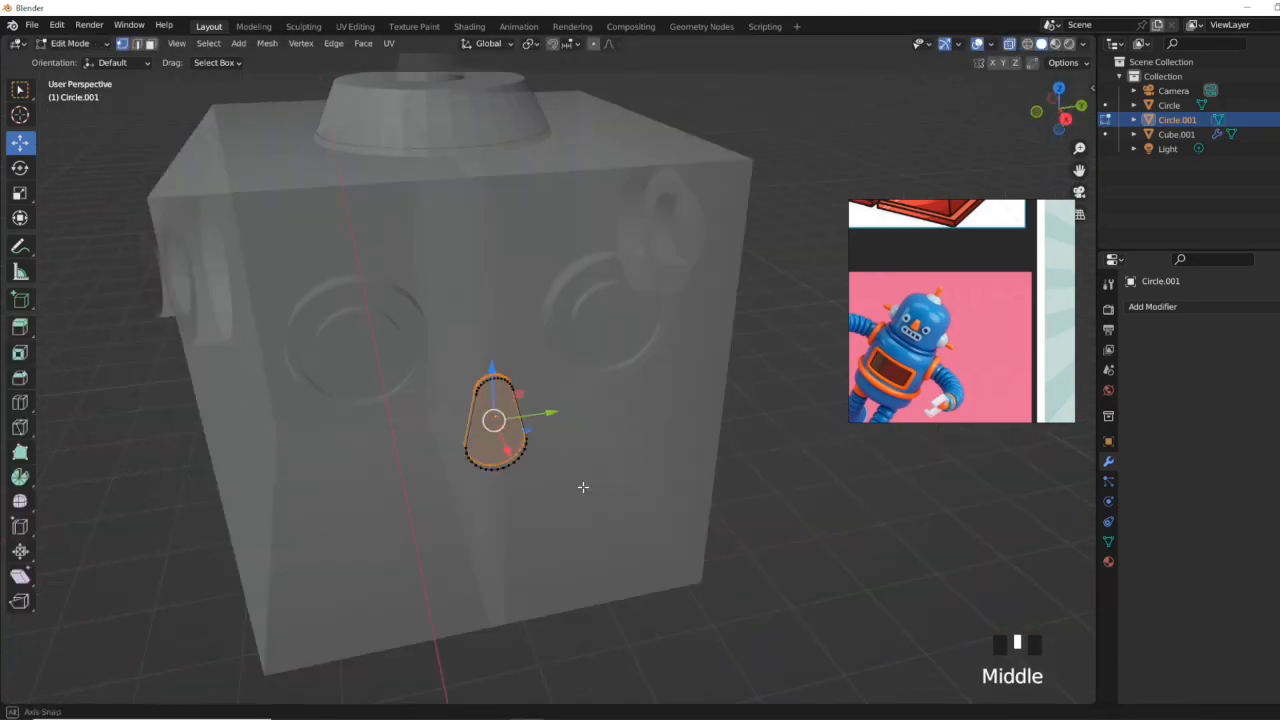
key("s")
left_click_drag(494, 409, 495, 432)
left_click(573, 443)
key("alt+z")
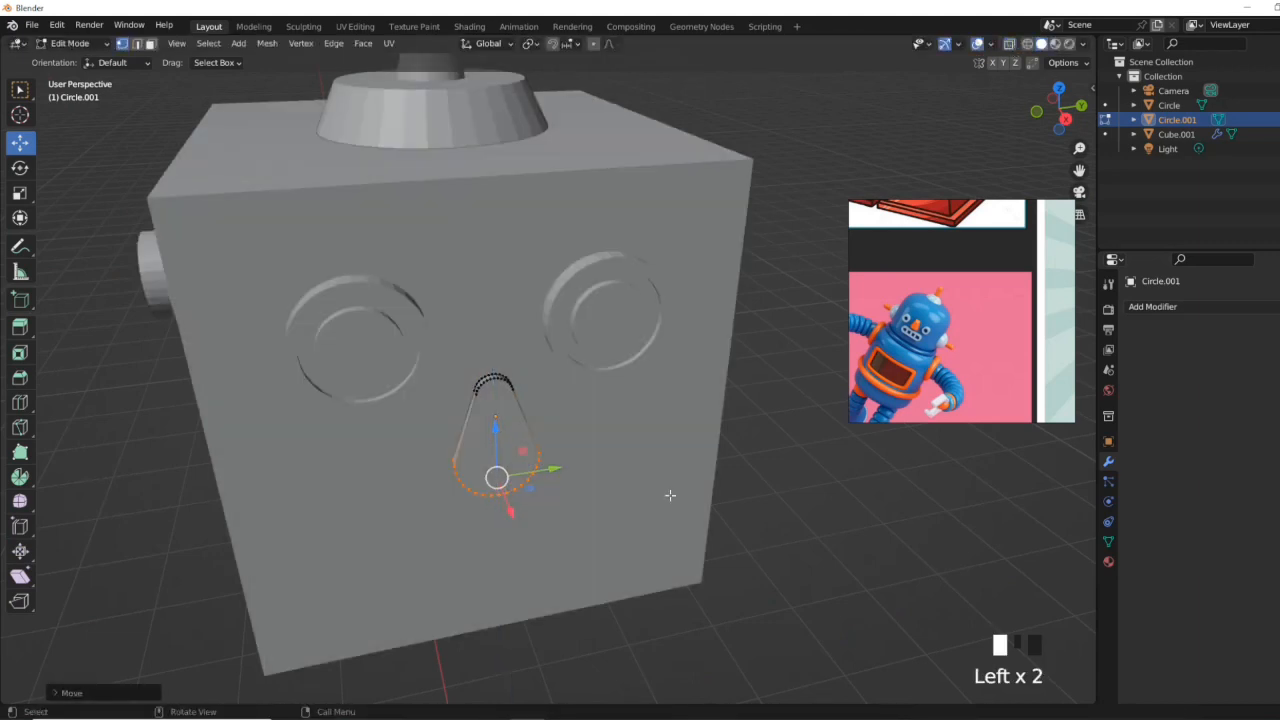
Step: Pull the front face of the nose outward from the head and scale it to refine the nose's taper
key("Tab")
middle_click_drag(669, 494, 634, 544)
key("Tab")
left_click(154, 43)
left_click(519, 438)
left_click_drag(535, 454, 552, 474)
middle_click_drag(552, 474, 630, 474)
key("s")
left_click(645, 410)
key("Tab")
middle_click_drag(645, 410, 557, 443)
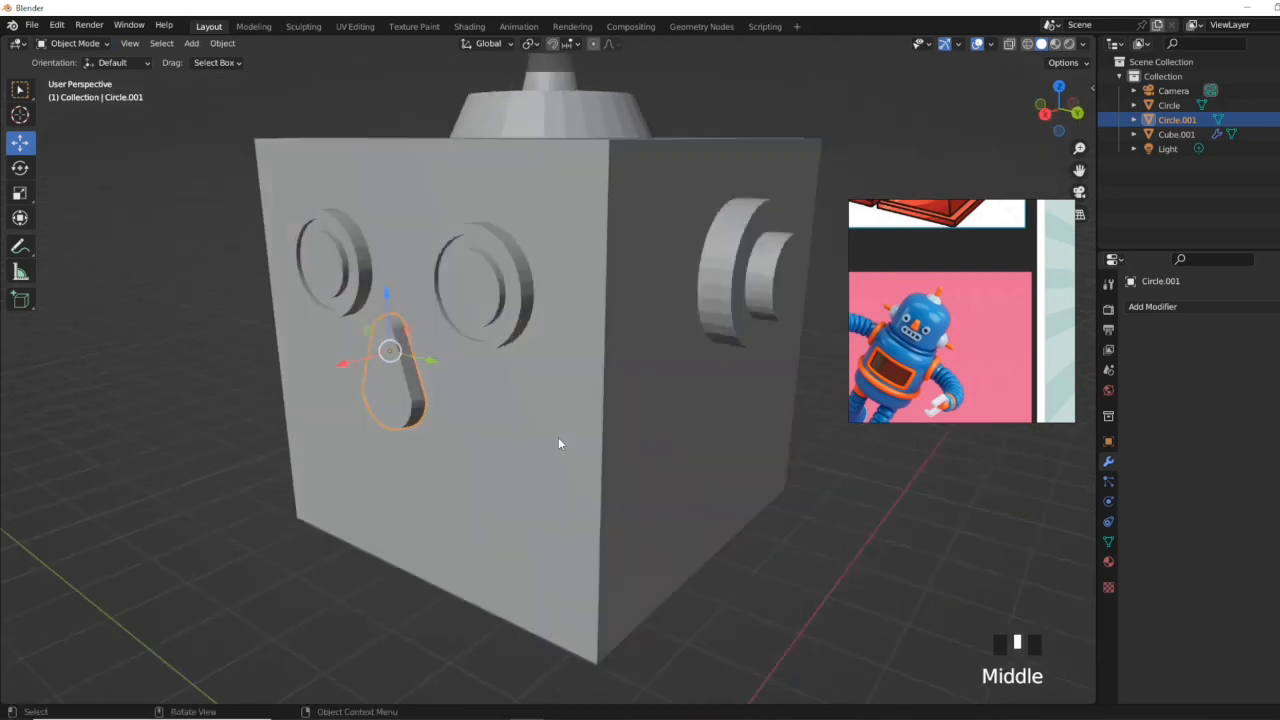
scroll(634, 517, "down", 4)
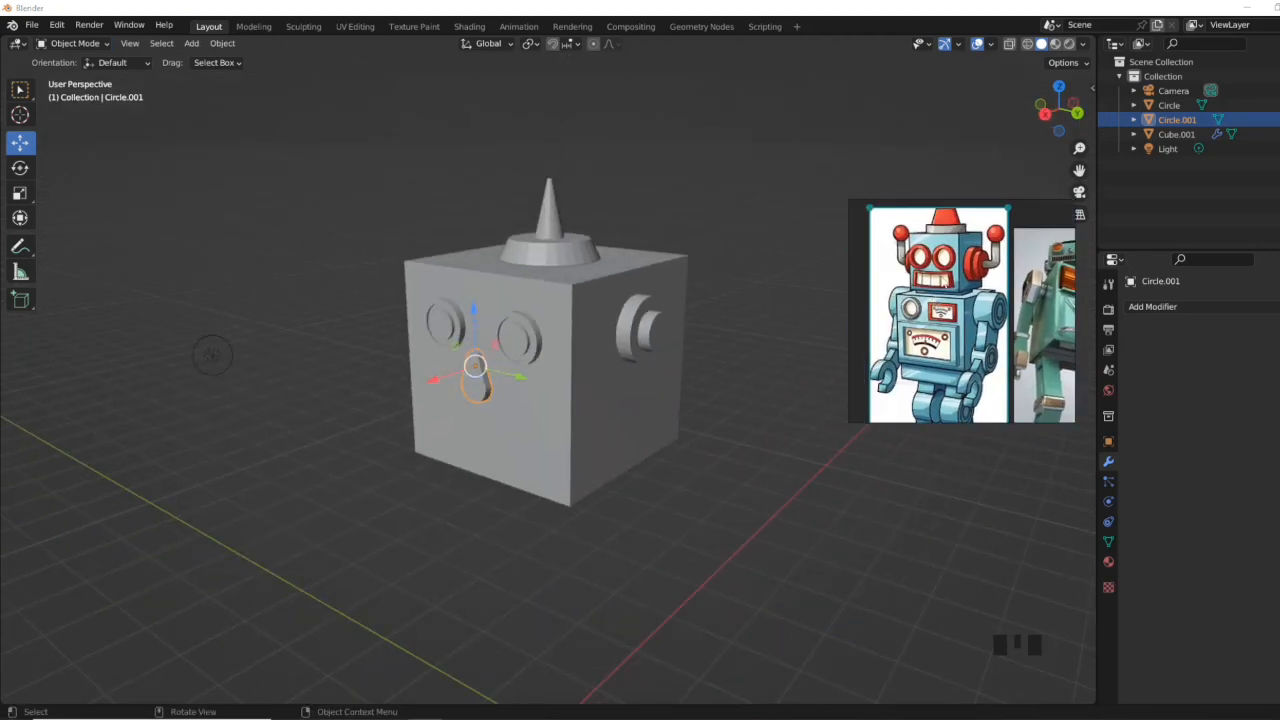
Step: Add a new cube for the teeth and isolate it in local view
left_click(641, 594)
scroll(641, 594, "down", 3)
key("KP_7")
middle_click_drag(662, 534, 586, 480, "shift")
key("shift+a")
mouse_move(520, 423)
left_click(677, 128)
key("KP_Divide")
Step: Narrow the cube along X and move it in the negative X direction
key("s")
key("x")
left_click(563, 366)
left_click_drag(606, 378, 387, 378)
key("s")
key("x")
left_click(601, 374)
Step: Add an Array modifier to the narrow cube with a count of 5 and a relative X offset of 1.3
left_click(1153, 307)
right_click_drag(958, 362, 958, 192)
left_click(1014, 347)
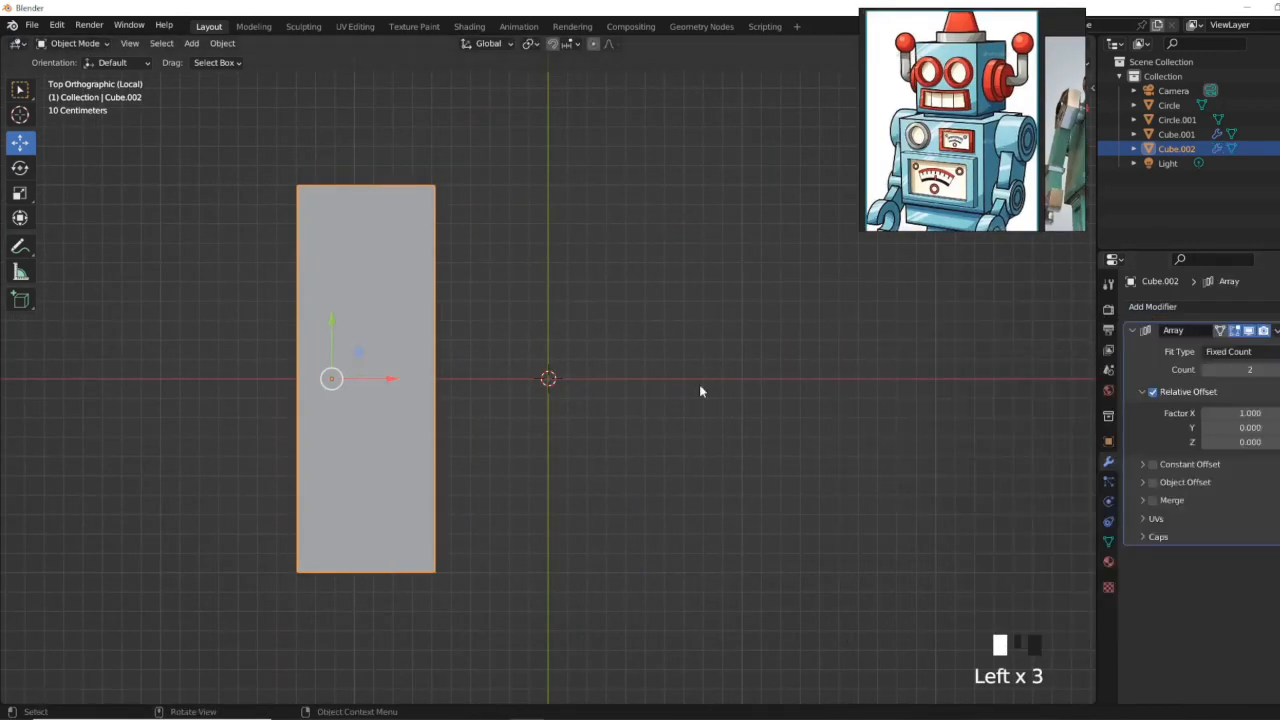
left_click(1276, 370)
left_click(1276, 370)
left_click(1276, 370)
left_click_drag(1248, 413, 1276, 413)
Step: In the mesh of the arrayed tooth, narrow it slightly along X and shorten it along Y
key("Tab")
key("s")
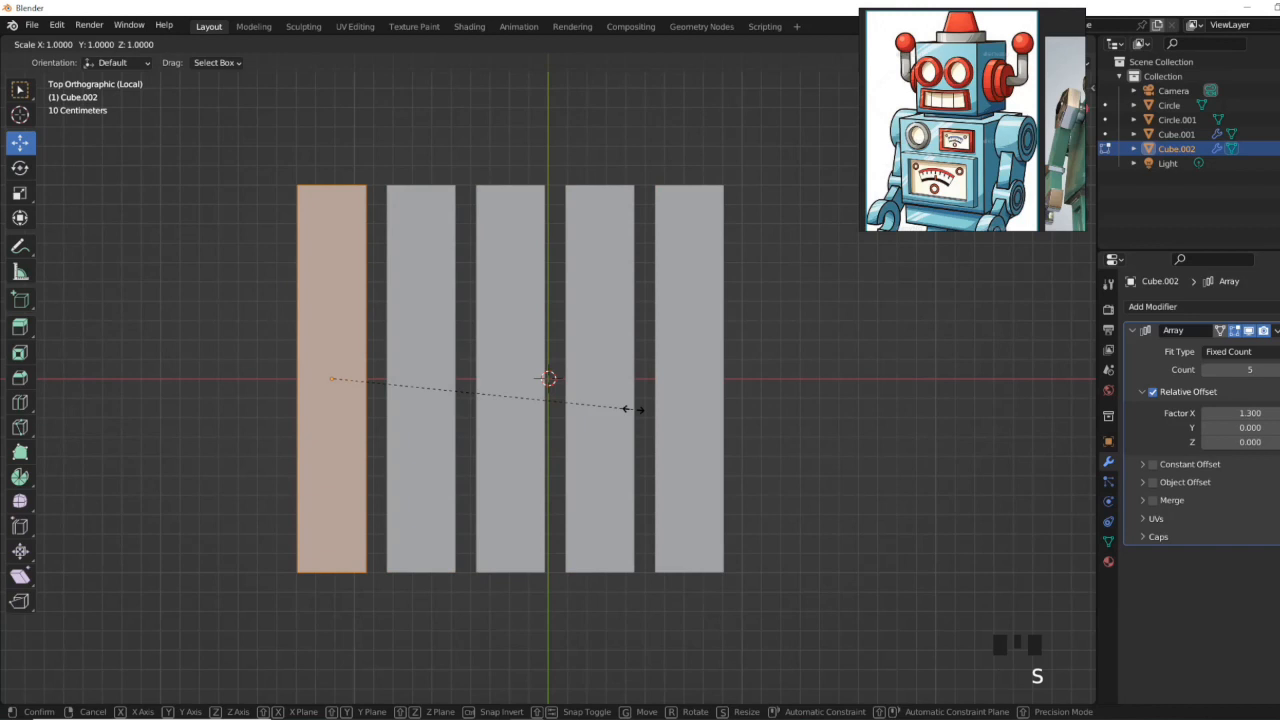
key("x")
left_click(632, 400)
key("s")
key("y")
left_click(447, 370)
middle_click_drag(647, 370, 600, 290)
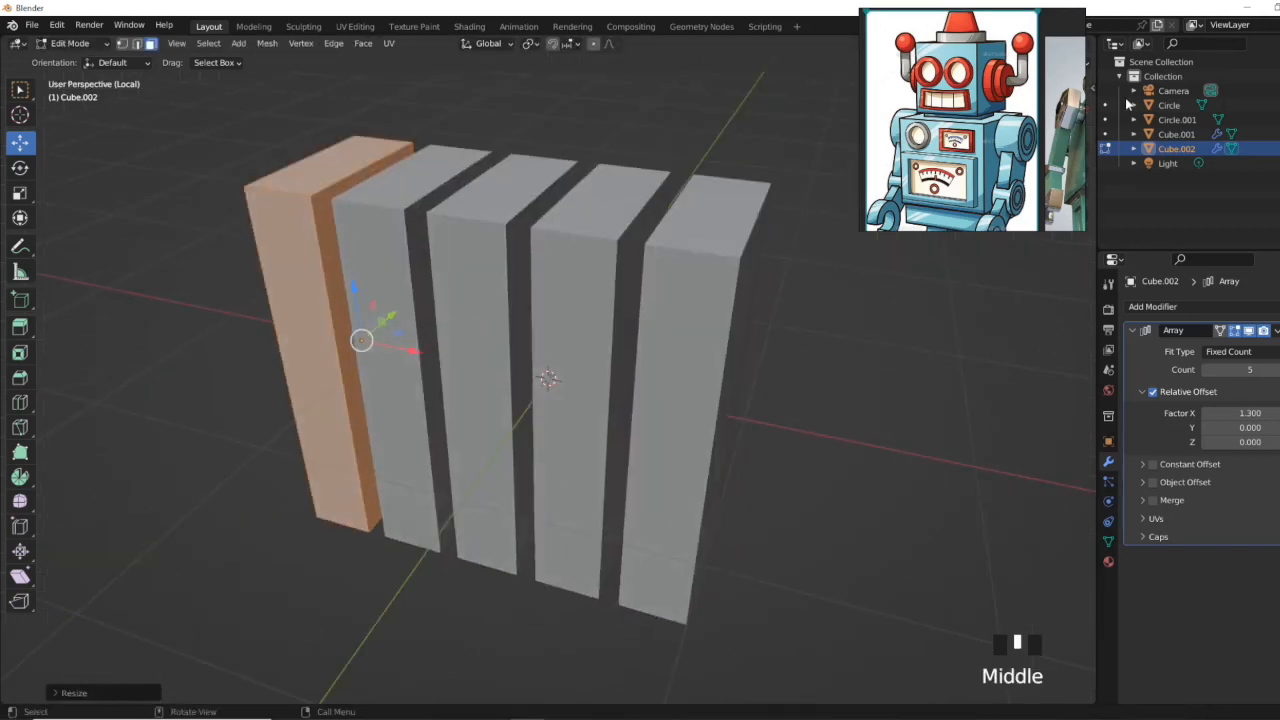
Step: Reduce the tooth's height along Z and return to object mode
right_click_drag(958, 150, 1000, 370)
key("KP_1")
key("s")
key("z")
left_click(335, 355)
middle_click_drag(640, 335, 631, 377)
key("Tab")
Step: Leave local view, move the row of teeth to the head's front and rotate it 90° to run across the face below the nose
left_click(1053, 117)
key("KP_Divide")
middle_click_drag(572, 302, 440, 322)
left_click_drag(466, 552, 602, 393)
left_click(1043, 113)
scroll(632, 425, "up", 5)
key("r")
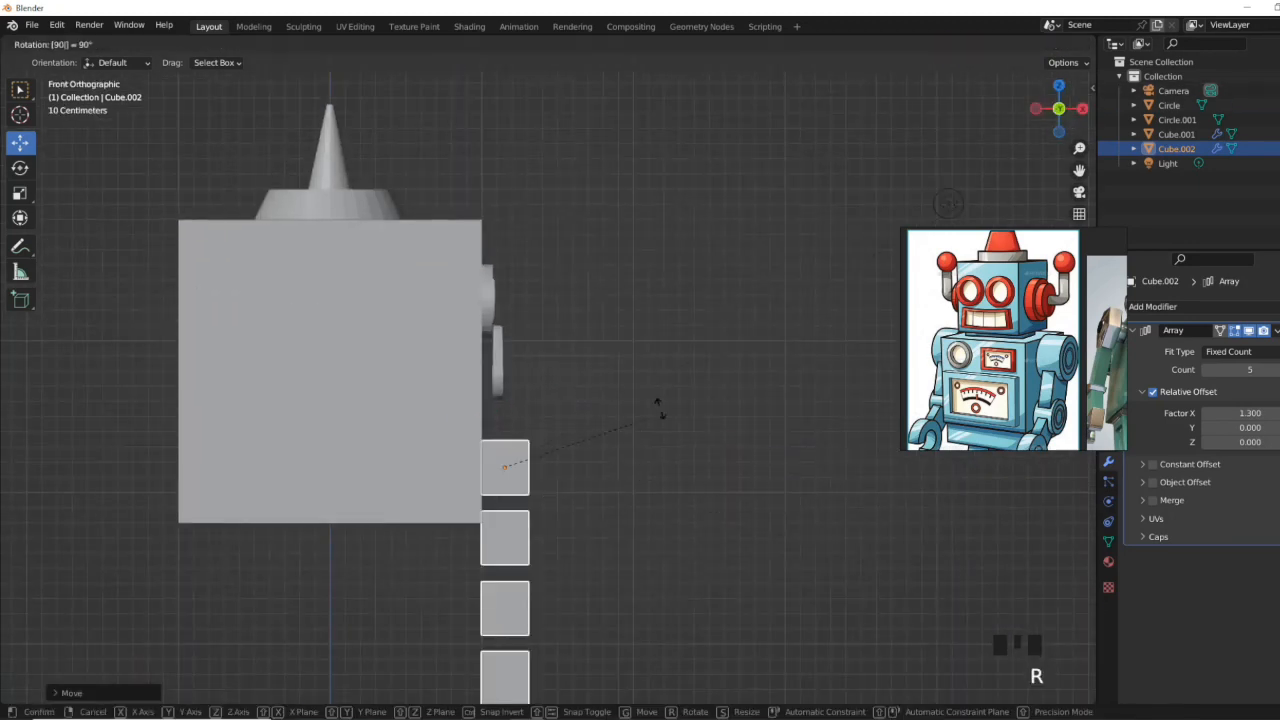
left_click(657, 400)
middle_click_drag(657, 400, 528, 357)
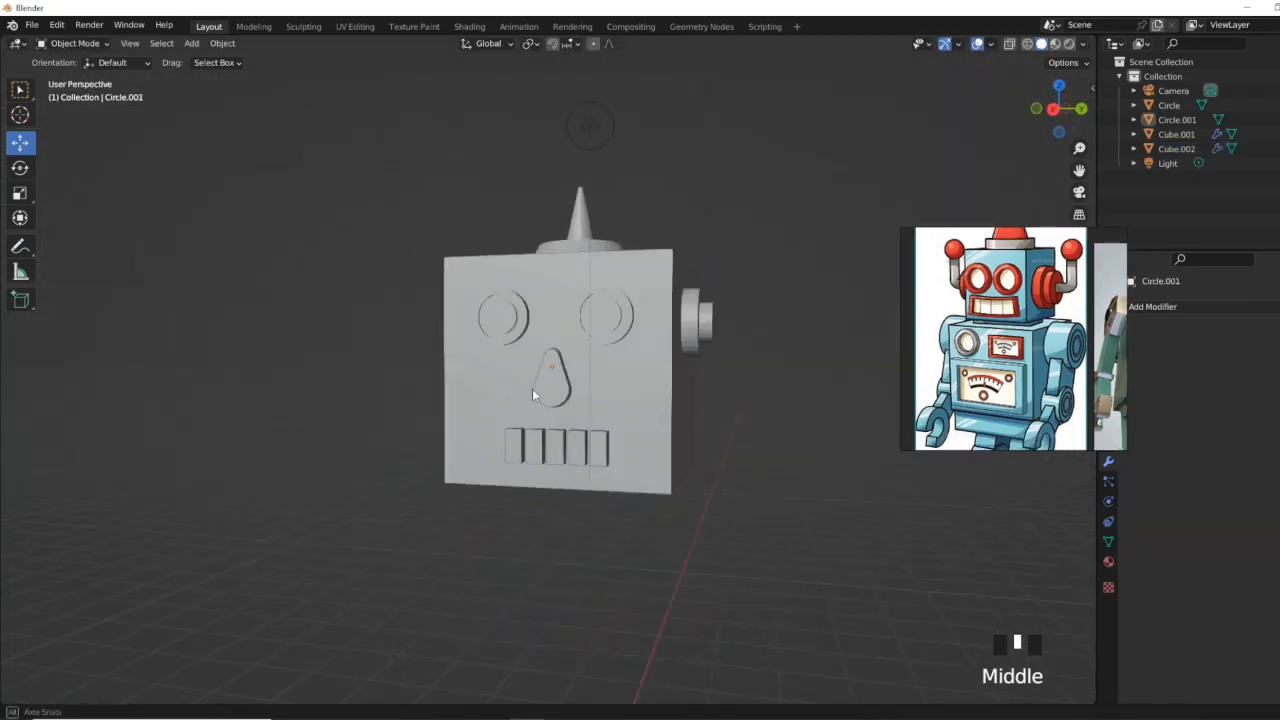
Step: Push the row of teeth back along X into the face so it protrudes only slightly, and deselect it
middle_click_drag(528, 386, 590, 447)
left_click(590, 447)
left_click(536, 432)
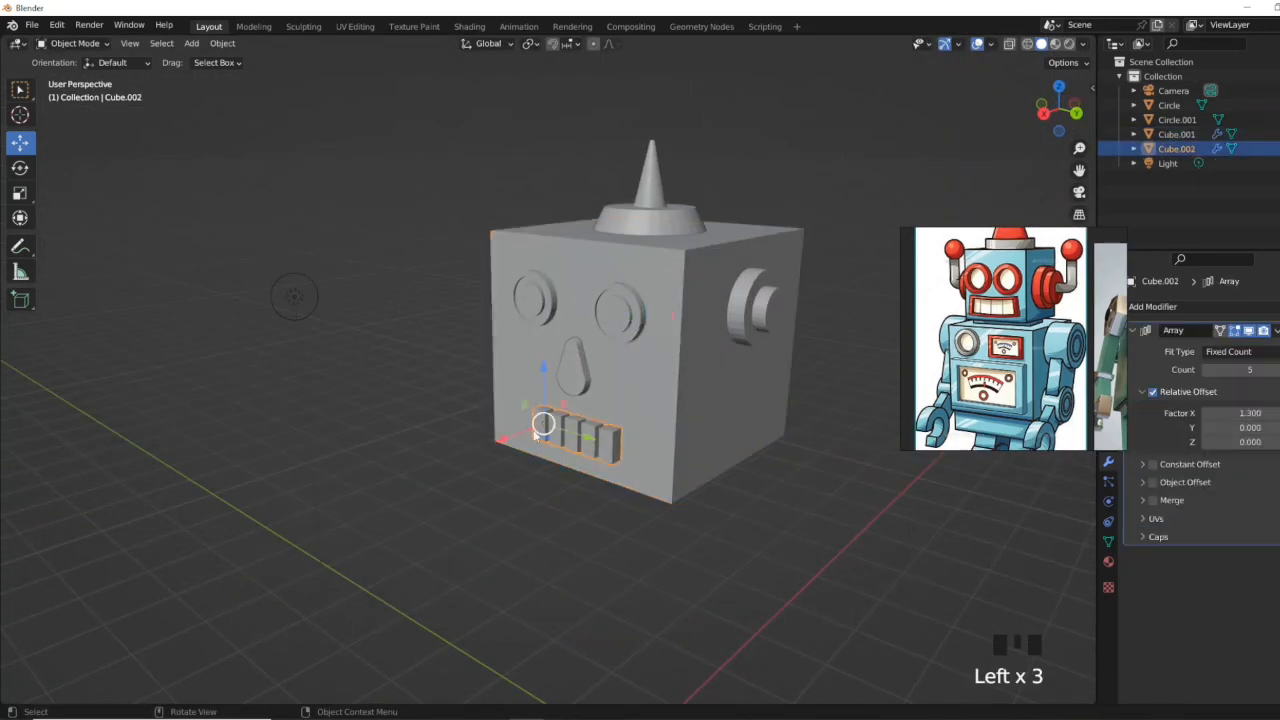
left_click_drag(516, 434, 516, 434)
left_click(634, 547)
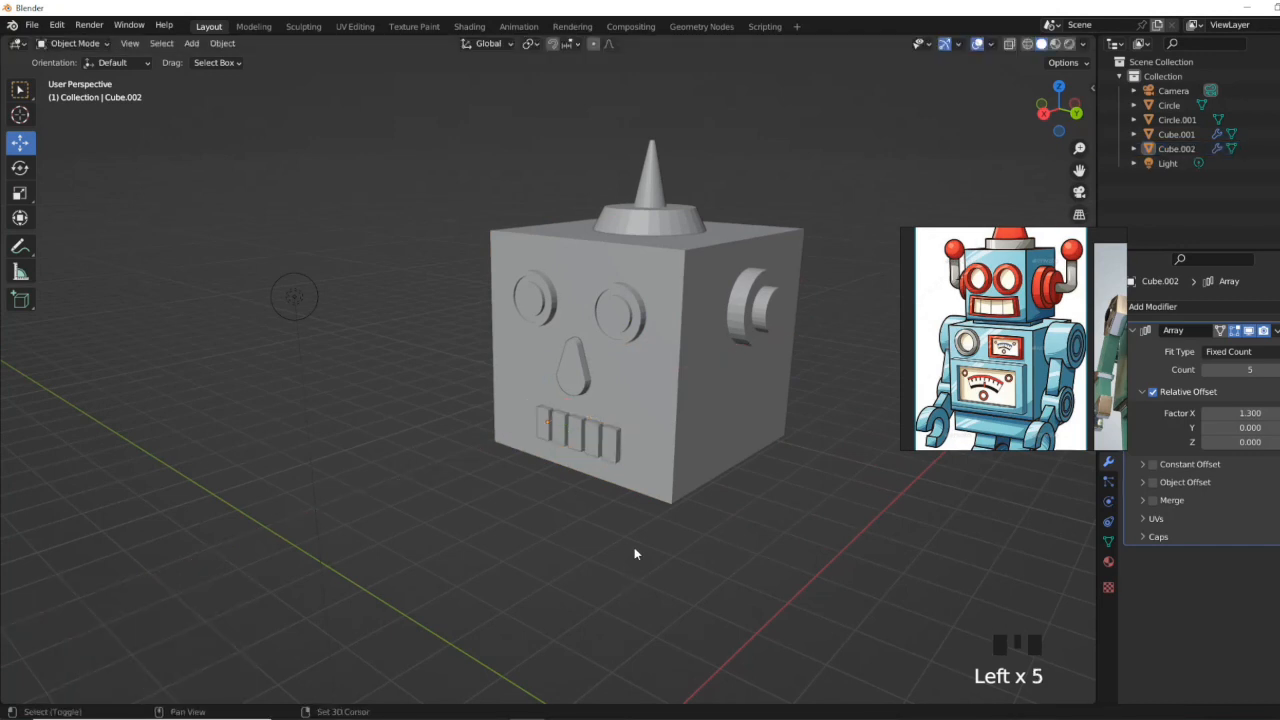
Step: Add another cube at the world origin for the mouth plate and flatten it along Z
key("shift+a")
mouse_move(633, 427)
left_click(729, 129)
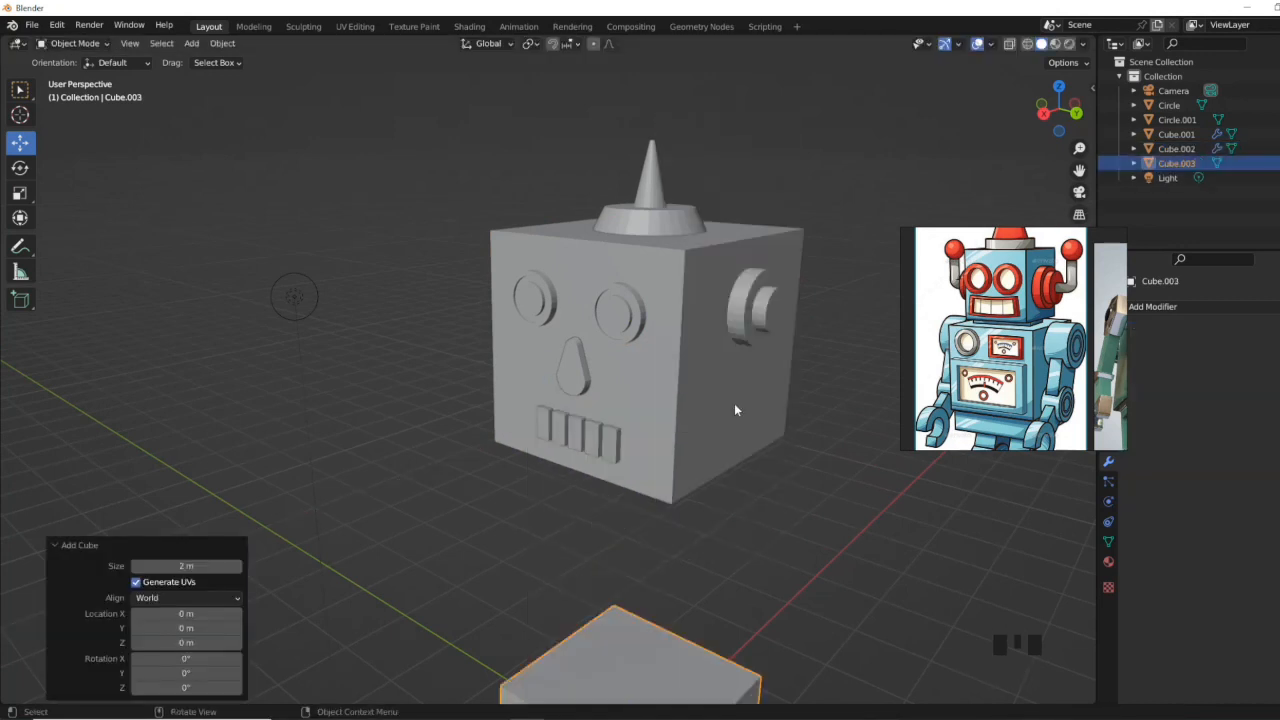
scroll(734, 404, "down", 4)
middle_click_drag(717, 567, 706, 481)
key("s")
key("z")
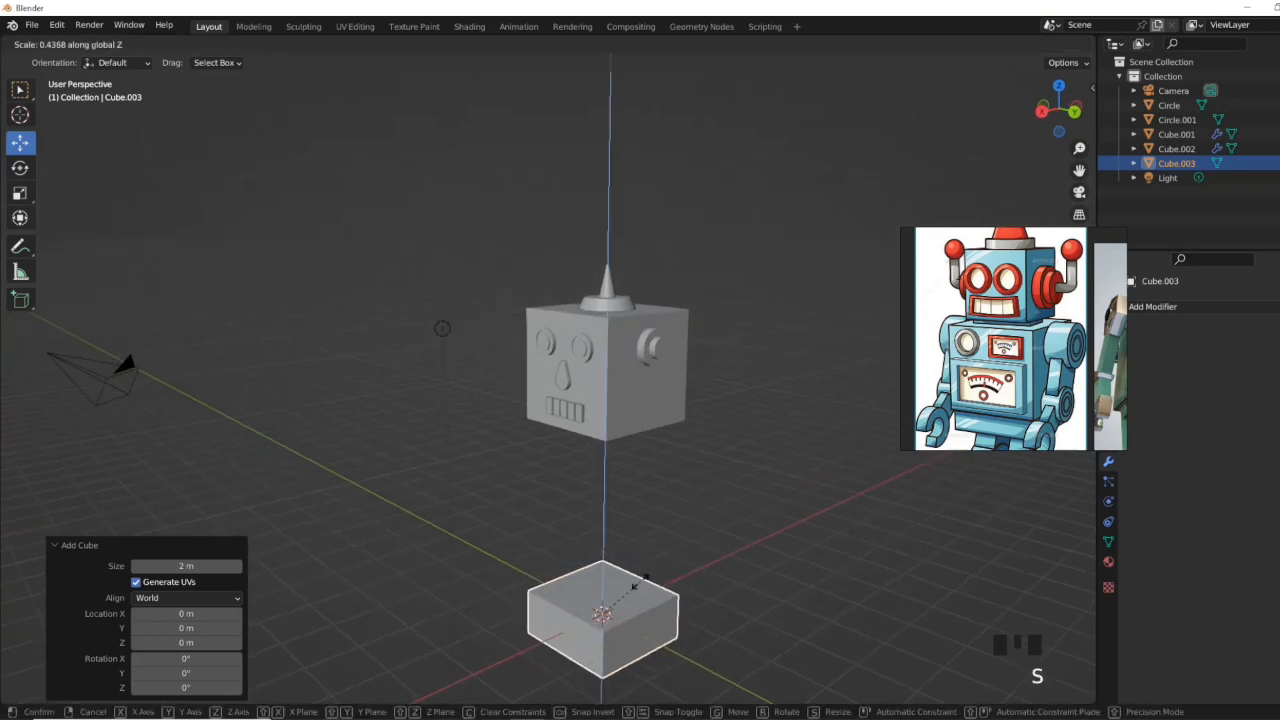
left_click(614, 597)
Step: Scale the flattened cube down and raise it along Z to the level of the teeth
key("s")
left_click(635, 604)
left_click_drag(604, 572, 543, 357)
Step: Scale the mouth plate along Y to about 0.668 so it fits within the head's width
left_click(1043, 112)
key("s")
key("x")
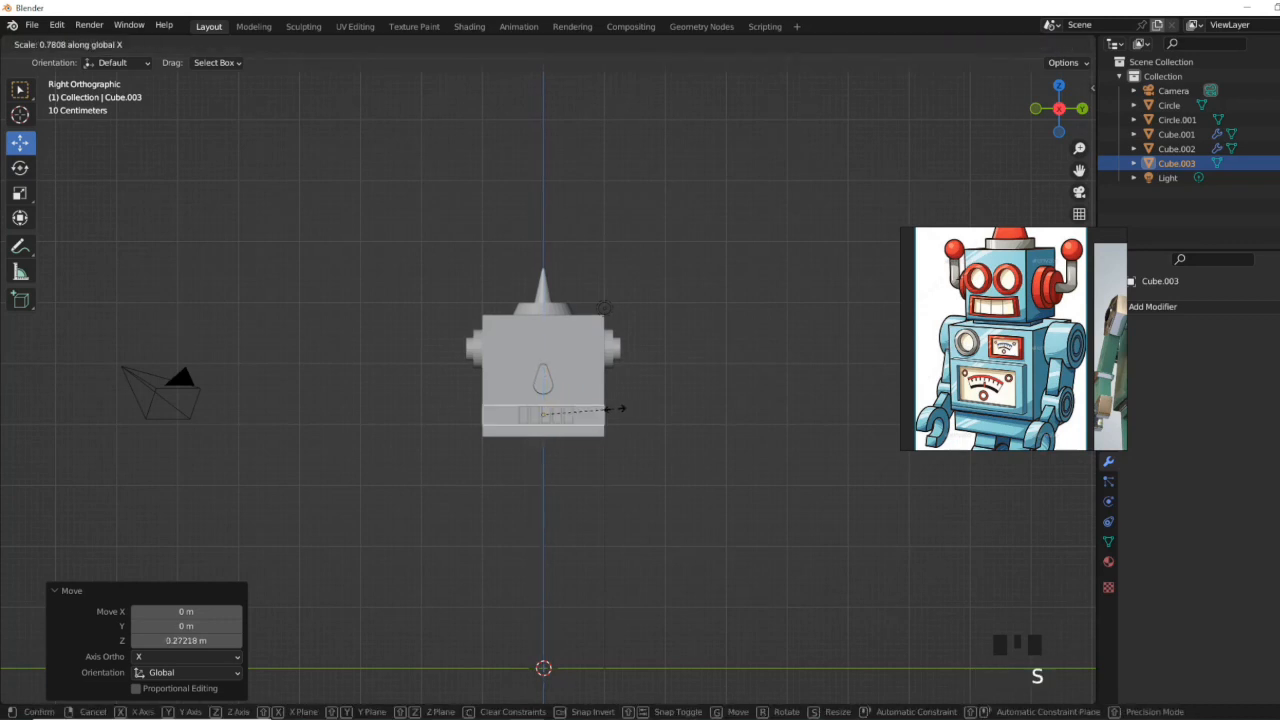
key("s")
left_click(591, 413)
scroll(560, 464, "up", 4)
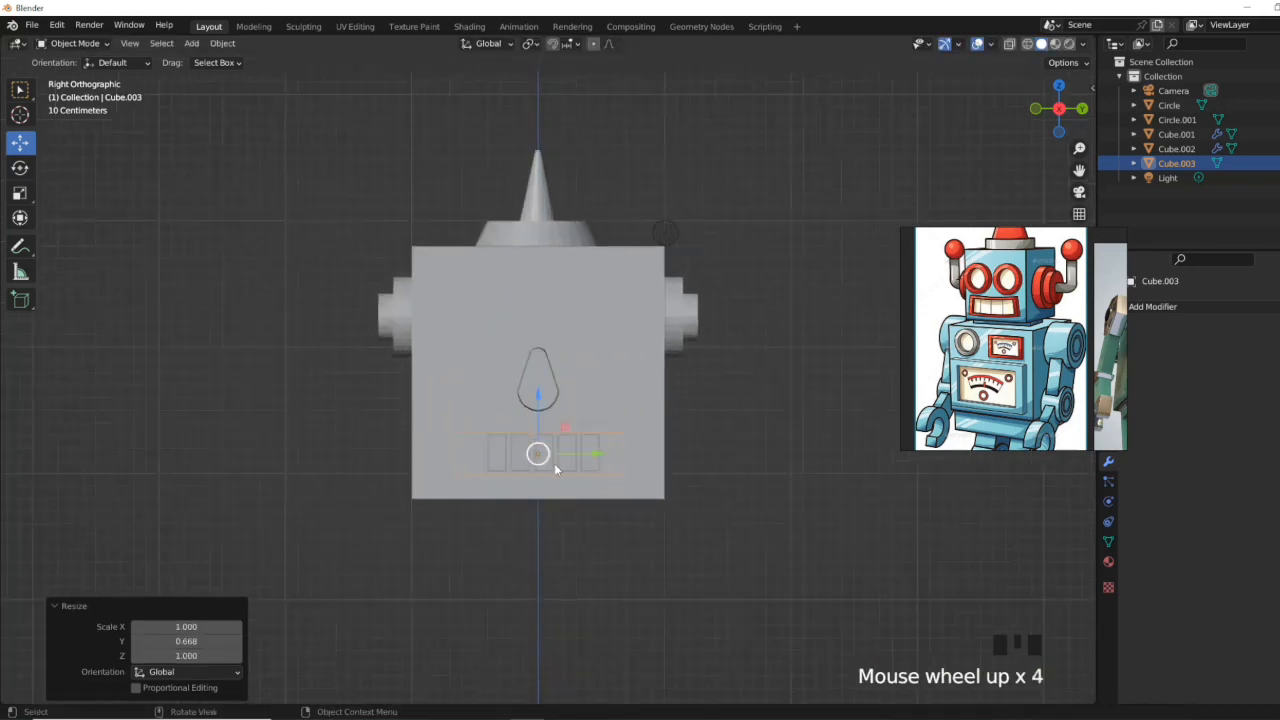
Step: Move the mouth plate about 0.126 m along X to sit at the front of the face around the teeth
middle_click_drag(557, 466, 625, 492)
left_click(1041, 114)
left_click_drag(416, 460, 523, 460)
left_click(512, 437)
middle_click_drag(646, 463, 541, 467)
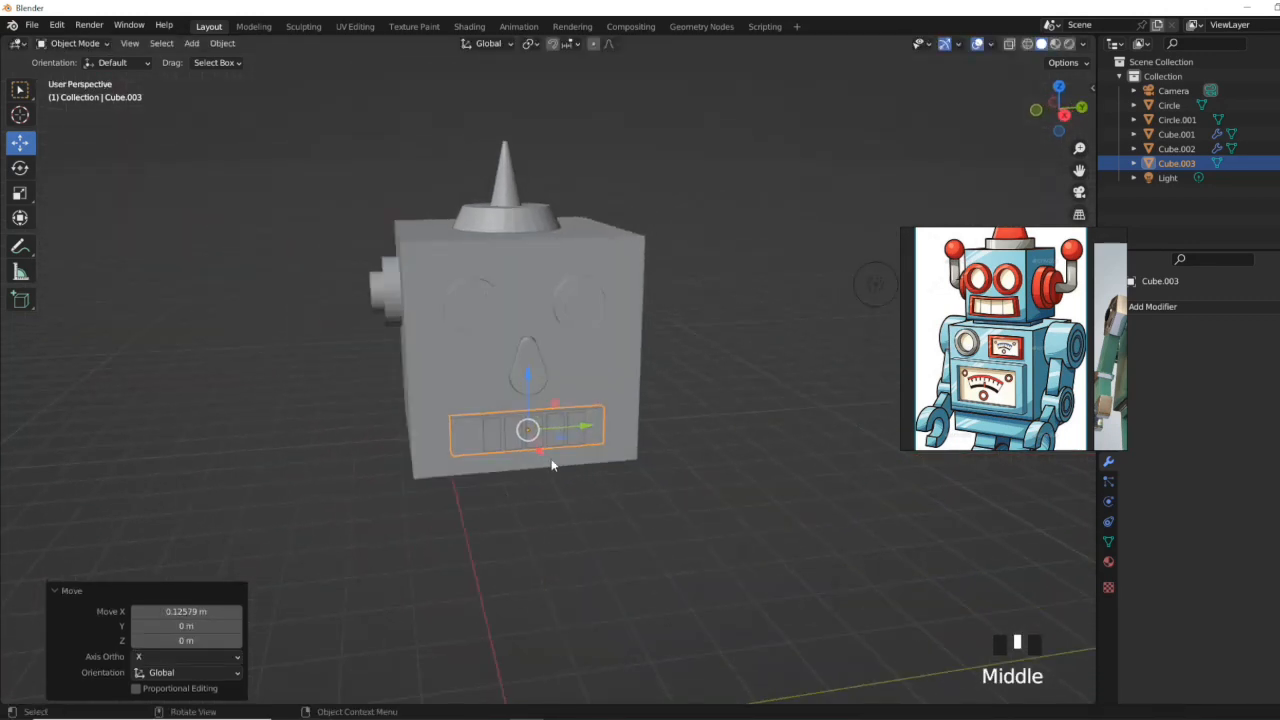
Step: Select the mouth plate together with the row of teeth and isolate both in local view
scroll(624, 497, "up", 5)
left_click(435, 501)
left_click(433, 501)
left_click(432, 501)
left_click(368, 512, "shift")
left_click(380, 514, "shift")
left_click(395, 505, "shift")
left_click(445, 509)
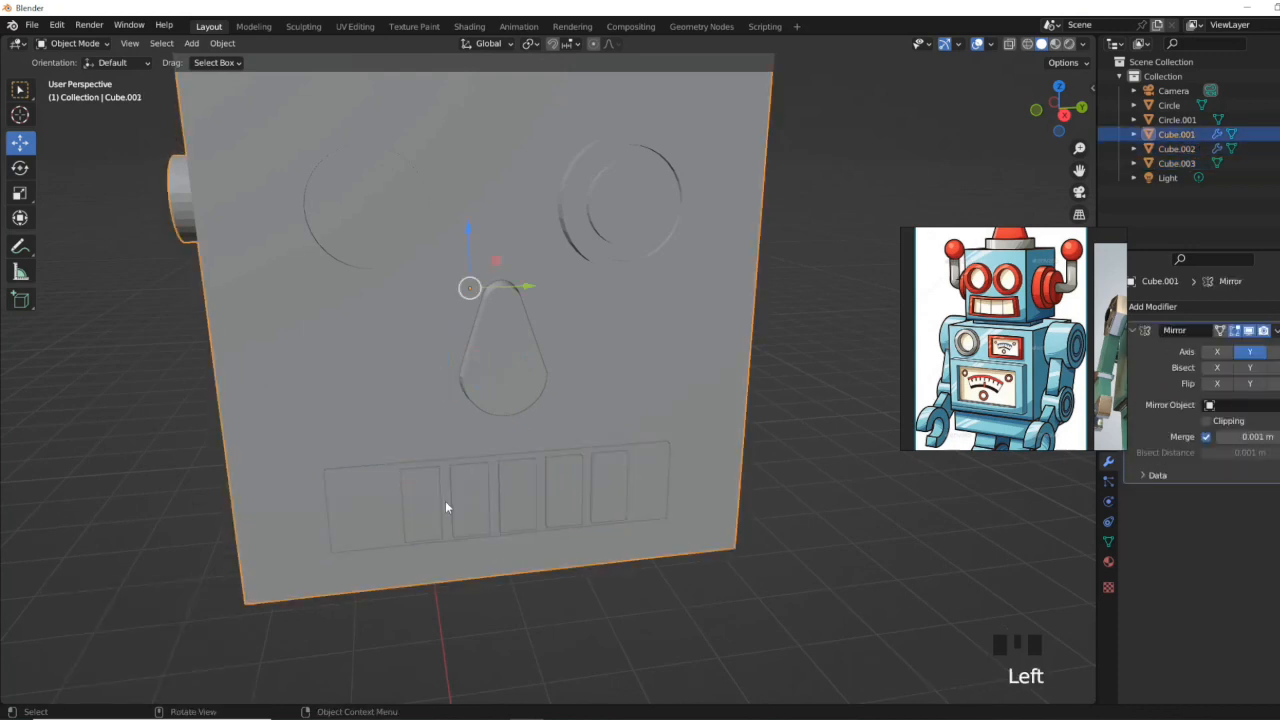
key("KP_Divide")
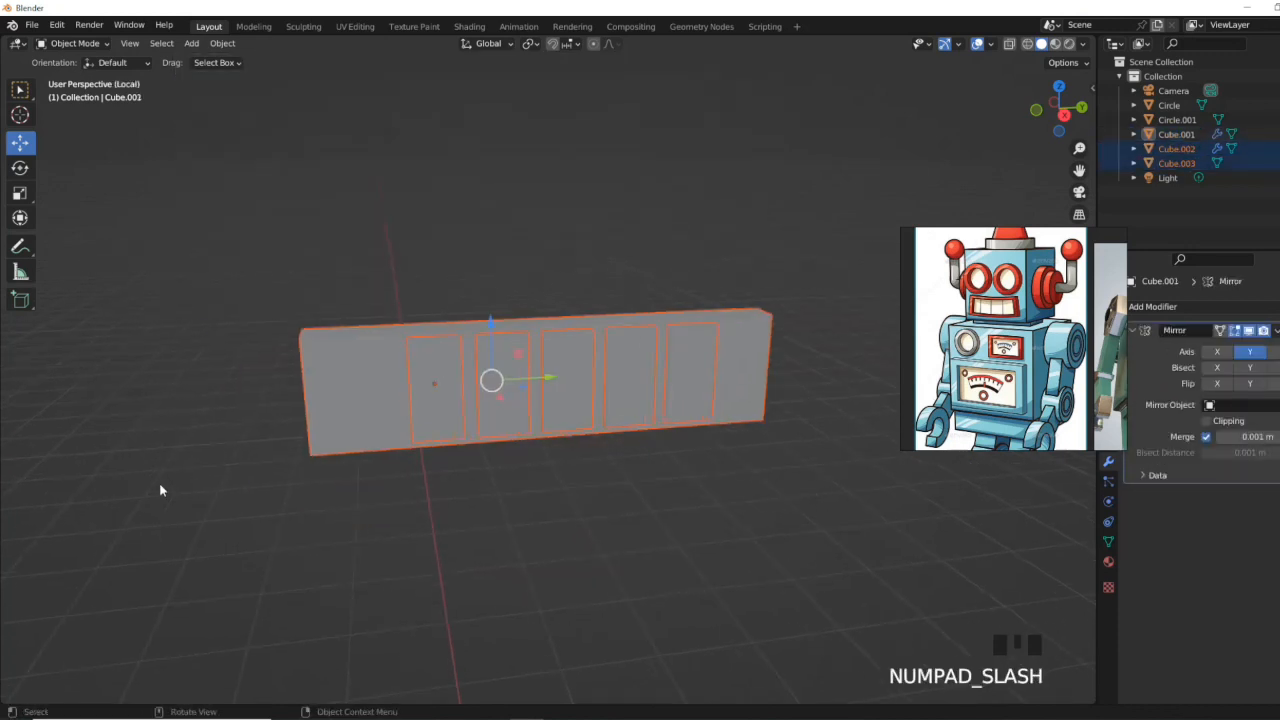
Step: Try a Boolean slice of the mouth plate with the row of teeth, inspect the pieces and undo it
left_click(385, 390)
left_click(385, 390, "shift")
key("ctrl+KP_Divide")
middle_click_drag(385, 390, 657, 482)
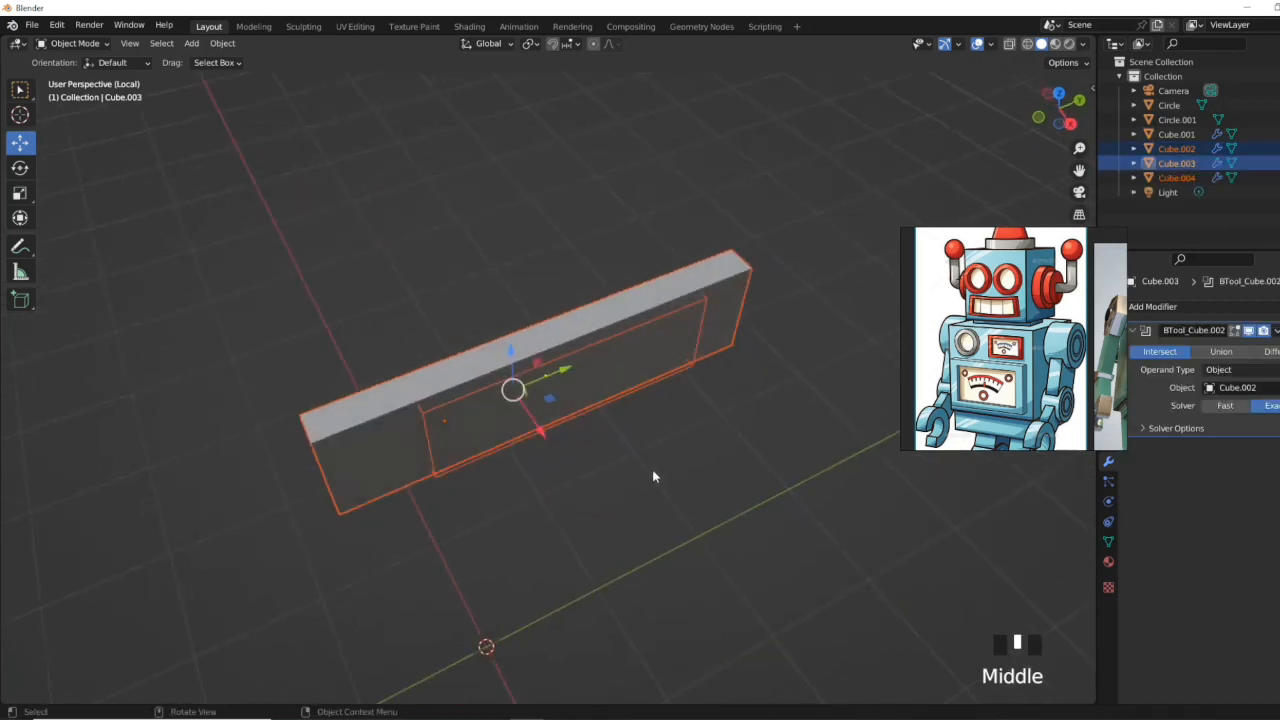
left_click(696, 329)
left_click_drag(478, 491, 481, 496)
middle_click_drag(560, 500, 438, 471)
key("ctrl+z")
key("ctrl+z")
key("ctrl+z")
Step: Try a Boolean difference that subtracts the row of teeth from the mouth plate, and undo it
left_click(718, 372)
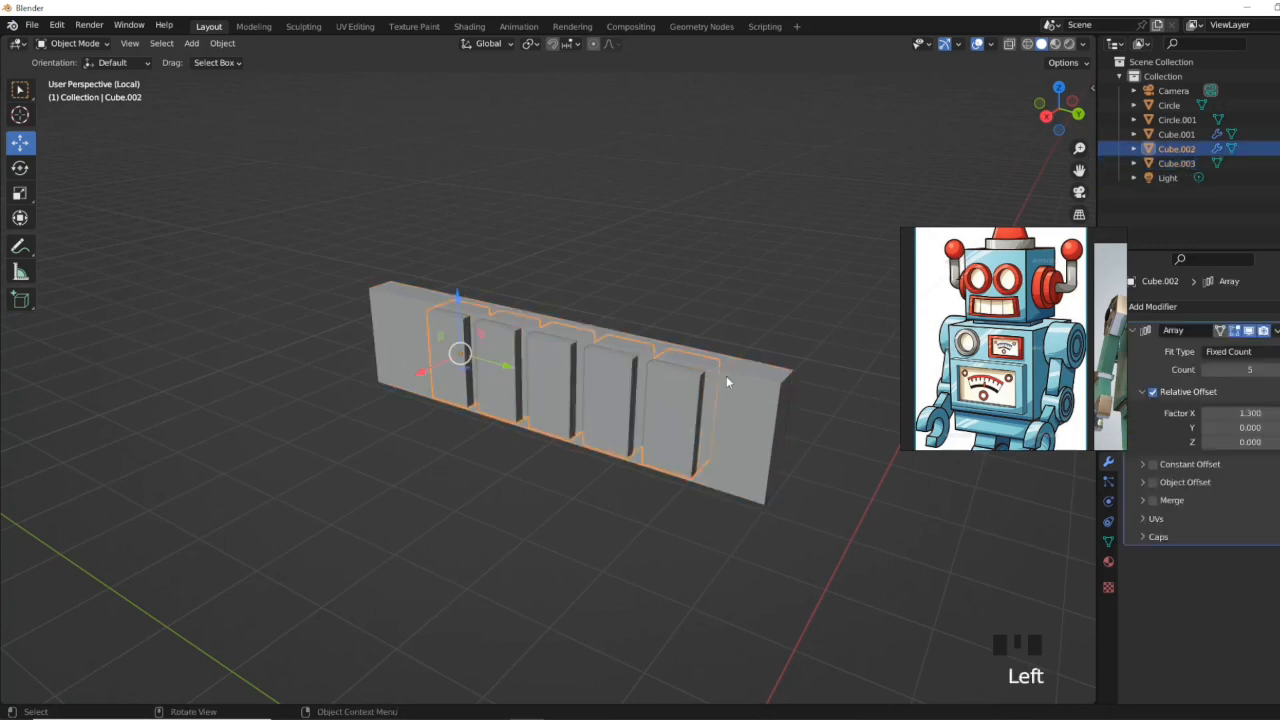
left_click(748, 376, "shift")
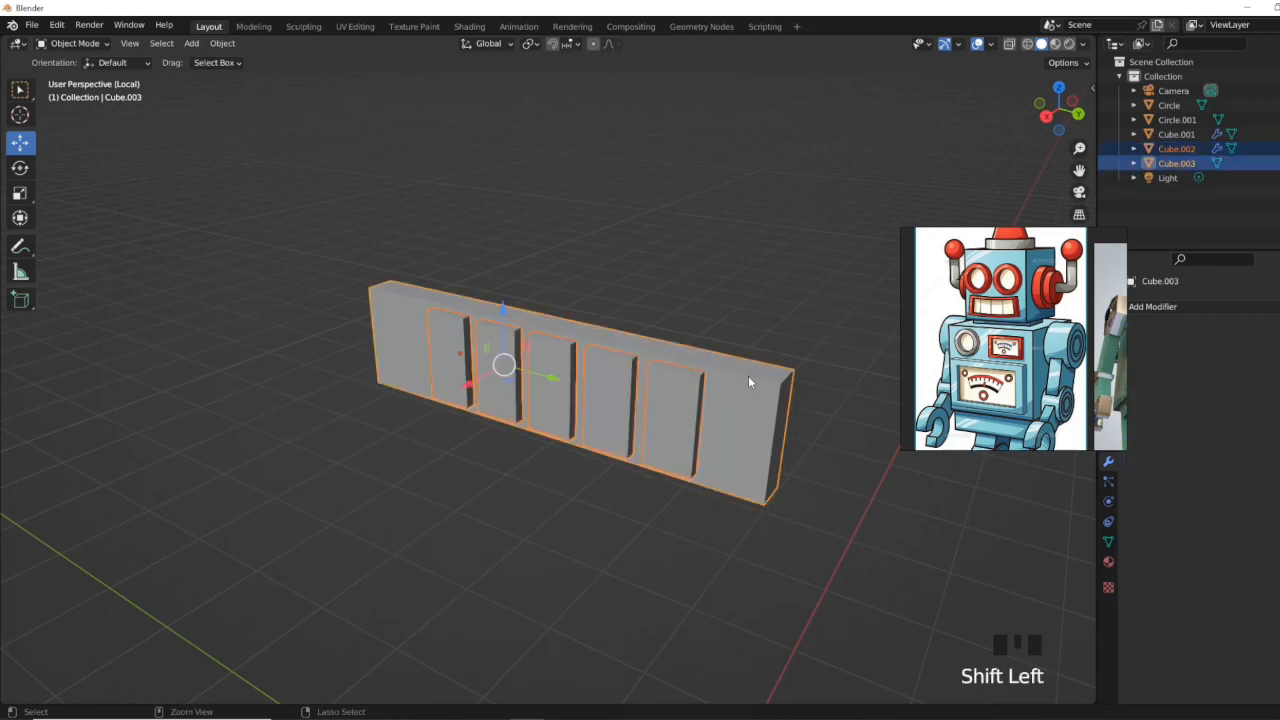
key("ctrl+KP_Subtract")
left_click(702, 378)
mouse_move(422, 371)
left_mouse_down()
mouse_move(364, 394)
mouse_move(414, 375)
left_mouse_up()
key("ctrl+z")
key("ctrl+z")
key("ctrl+z")
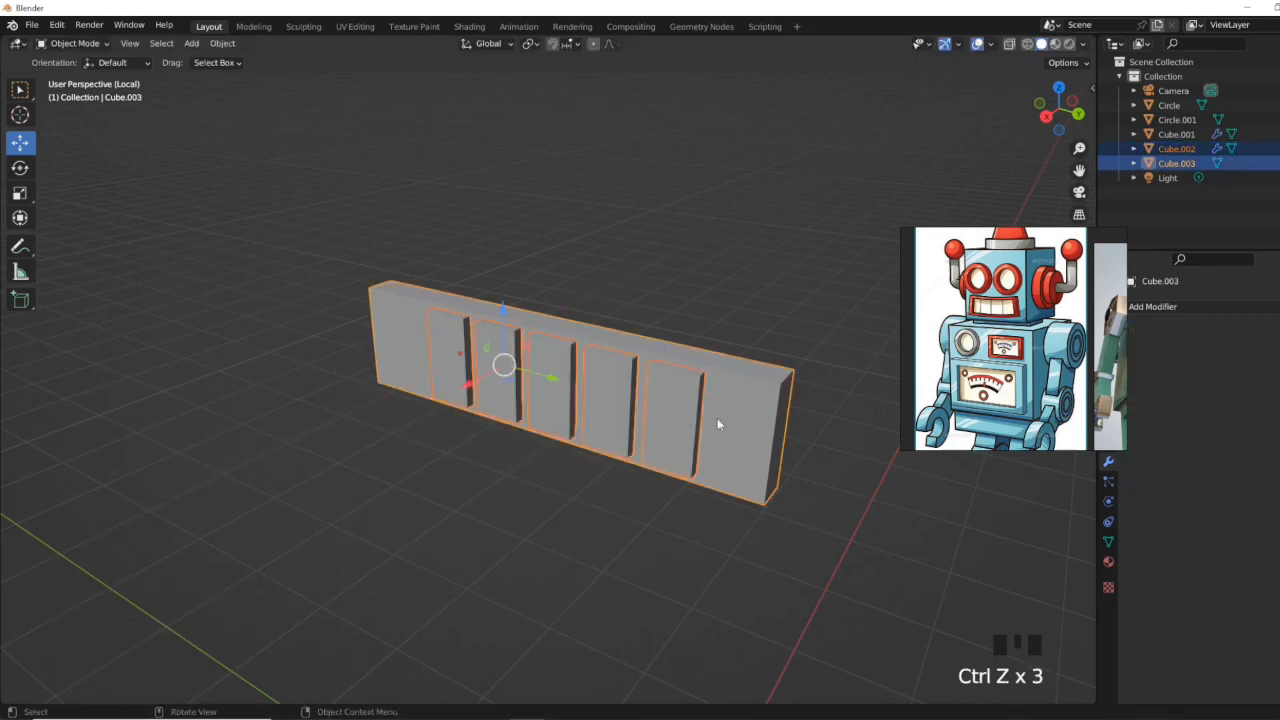
Step: Try slicing the mouth plate with the teeth again and check the sliced pieces in Edit Mode
key("ctrl+KP_Divide")
left_click_drag(484, 388, 534, 429)
left_click(497, 386)
middle_click_drag(534, 429, 677, 449)
scroll(590, 403, "up", 2)
mouse_move(588, 401)
left_mouse_down()
mouse_move(597, 411)
mouse_move(588, 402)
left_mouse_up()
key("Tab")
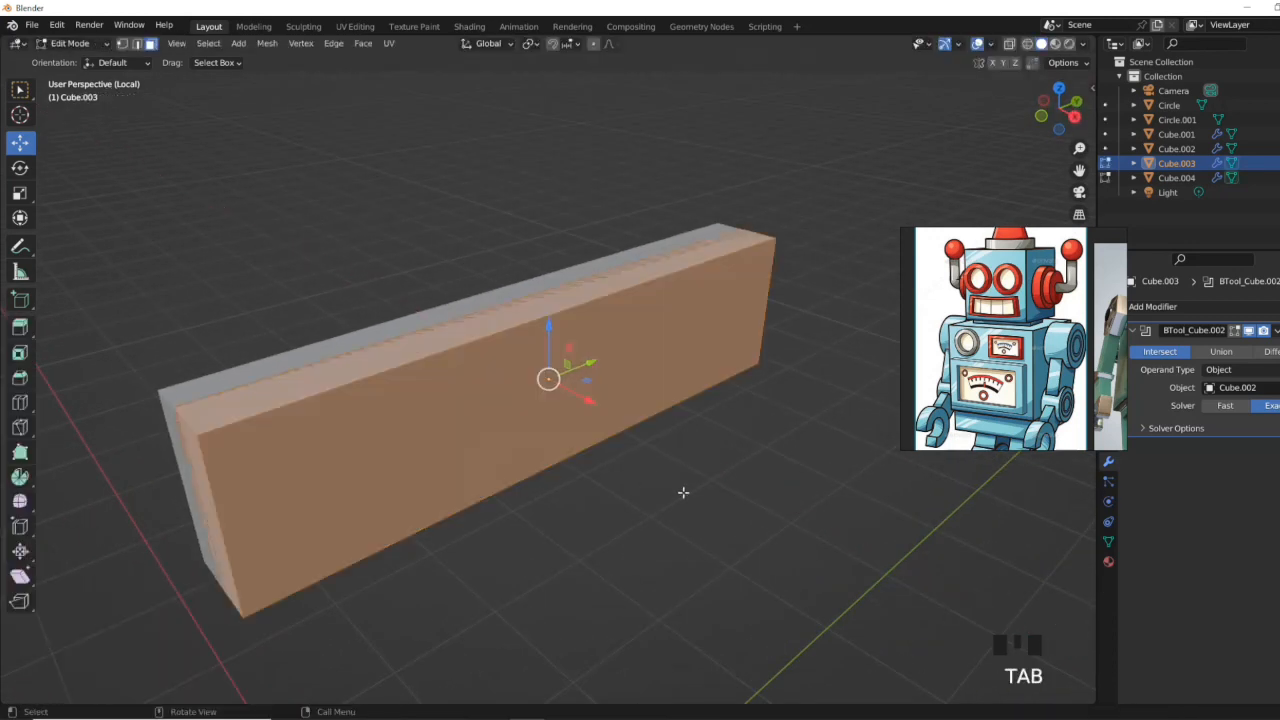
middle_click_drag(651, 480, 566, 511)
key("Tab")
scroll(567, 511, "down", 1)
Step: Leave local view and move the row of teeth about 0.069 m along X away from the face
key("KP_Divide")
middle_click_drag(734, 466, 703, 517)
left_click(605, 505)
mouse_move(589, 475)
left_mouse_down()
mouse_move(568, 474)
mouse_move(570, 461)
left_mouse_up()
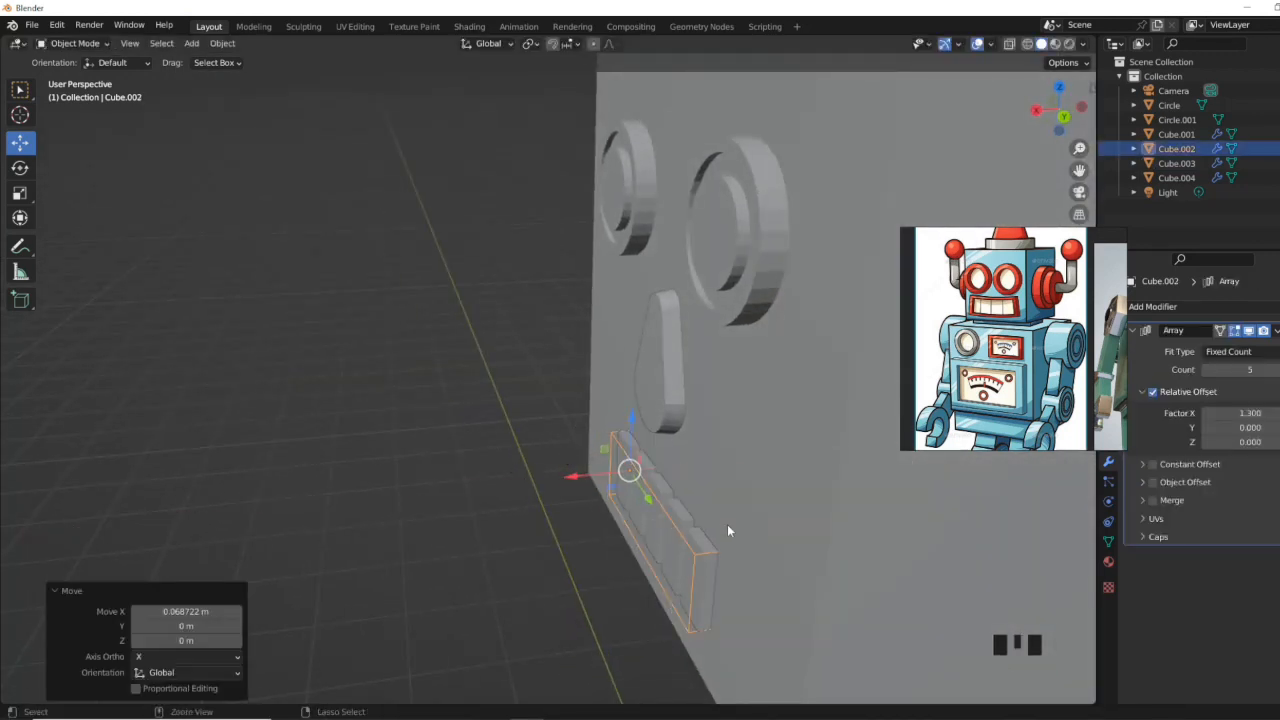
Step: Undo the teeth move and the Boolean slice, back to the plain mouth plate and teeth on the head
key("ctrl+z")
key("ctrl+z")
key("ctrl+z")
key("ctrl+z")
key("ctrl+z")
key("ctrl+z")
key("ctrl+z")
key("ctrl+z")
key("ctrl+z")
key("ctrl+z")
key("ctrl+z")
key("ctrl+z")
key("ctrl+z")
key("ctrl+z")
middle_click_drag(557, 603, 697, 491)
scroll(718, 511, "down", 2)
scroll(717, 516, "down", 3)
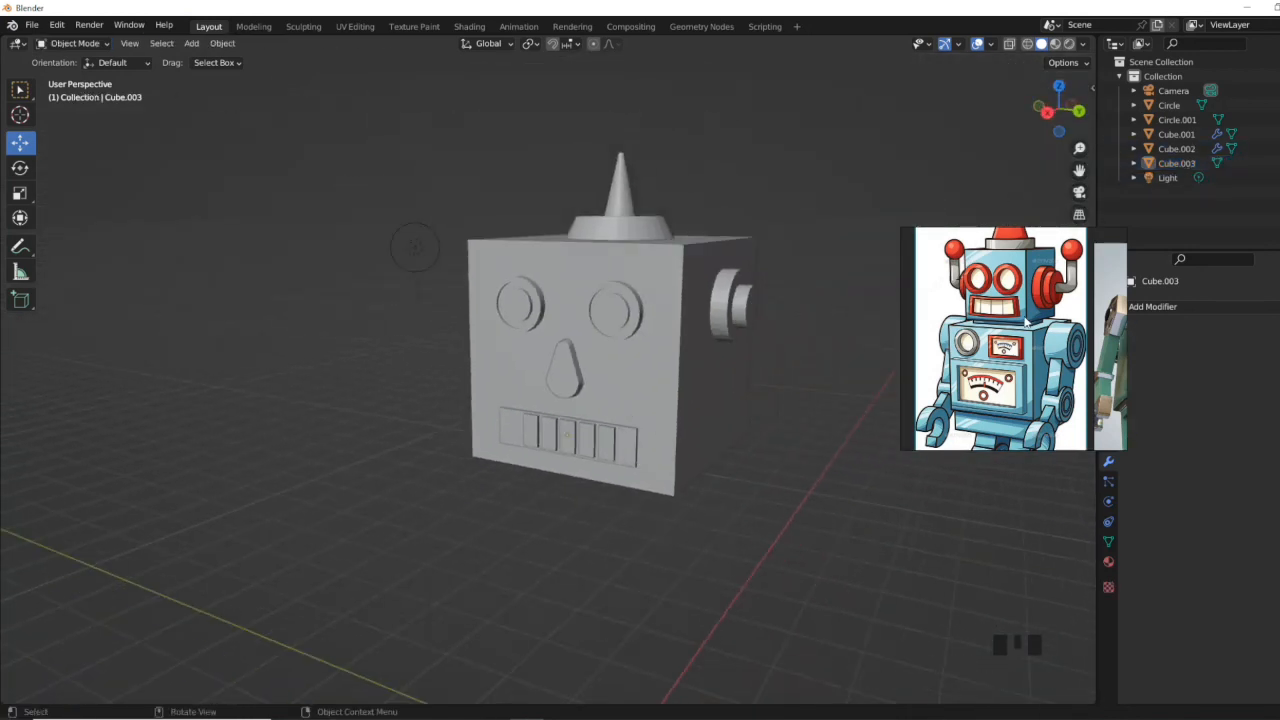
Step: Check the reference robot's full figure and add a new cube for the body
scroll(1053, 320, "down", 3)
middle_click_drag(1053, 320, 1033, 281)
scroll(727, 543, "down", 1)
middle_click_drag(727, 543, 771, 480)
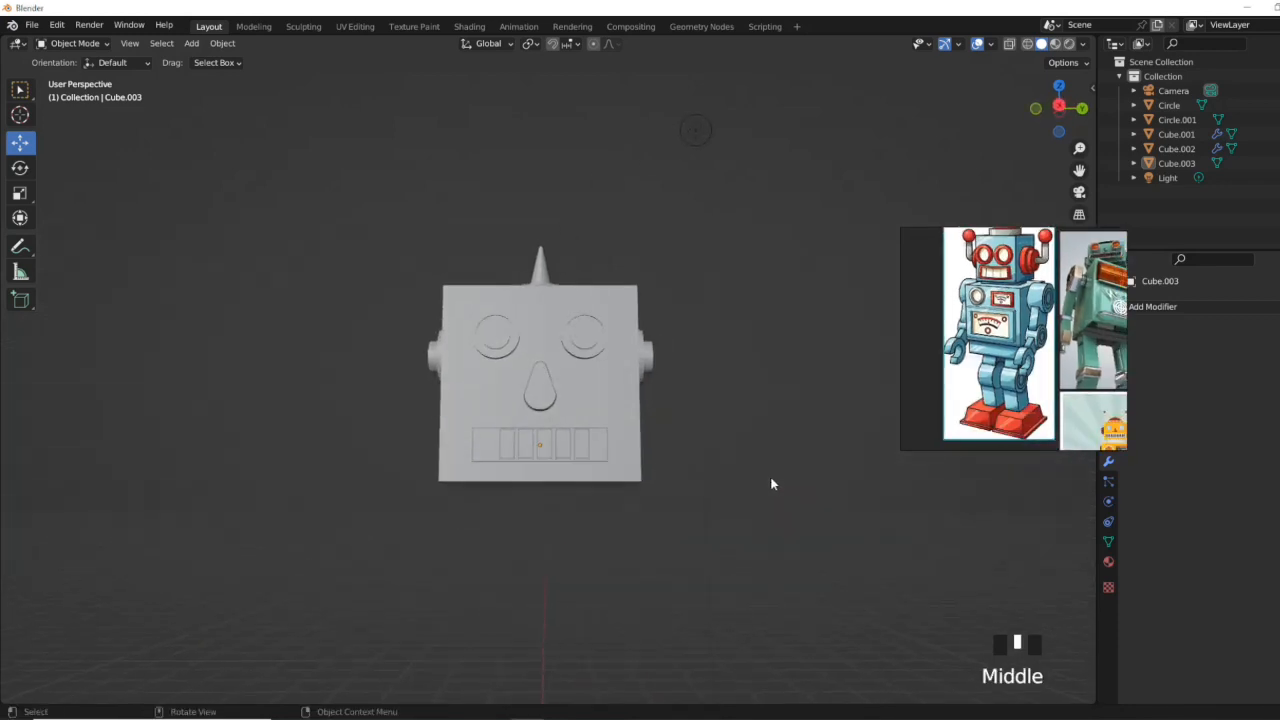
left_click(602, 476)
left_click(976, 118)
left_click(1059, 106)
scroll(661, 497, "down", 4)
key("shift+a")
mouse_move(618, 424)
left_click(737, 126)
Step: Scale the body cube up larger than the head and position it along Z directly beneath the head
left_click_drag(544, 560, 544, 459)
key("s")
left_click(702, 460)
middle_click_drag(778, 412, 684, 422)
scroll(1010, 330, "down", 3)
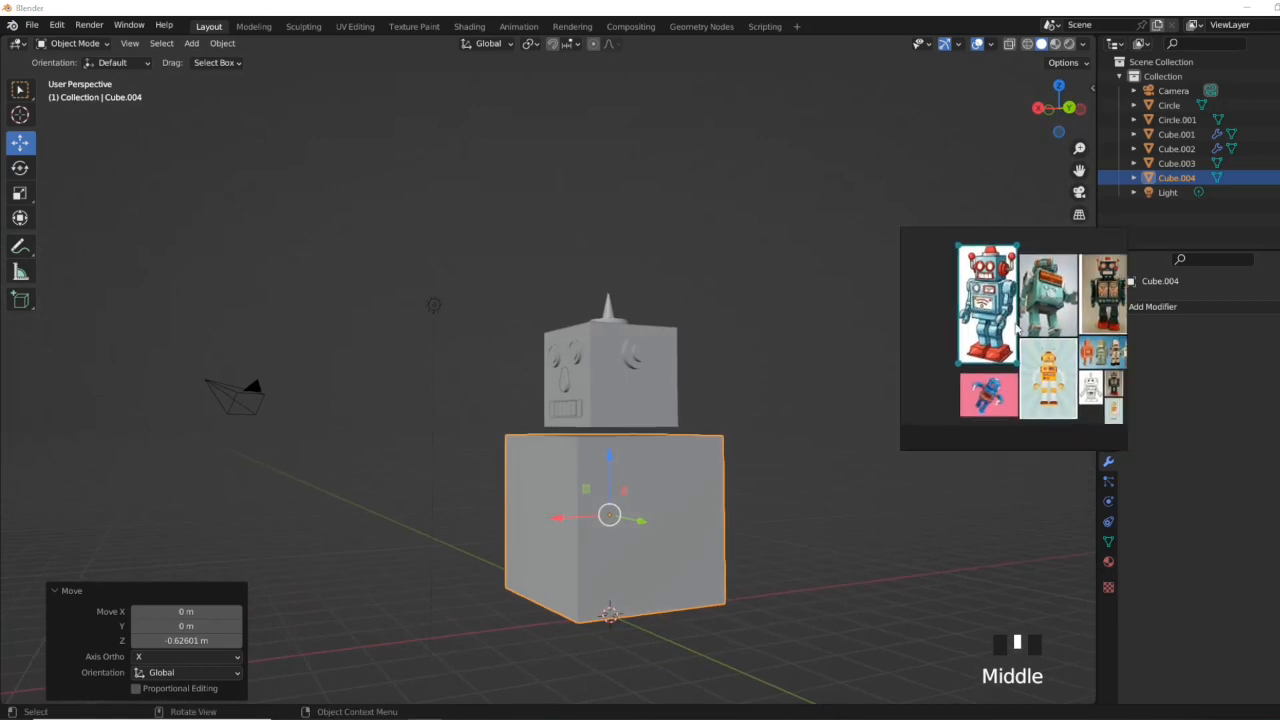
Step: Narrow the body cube along X to reduce its depth and open its mesh in Edit Mode
middle_click_drag(1085, 330, 1030, 350)
scroll(1030, 350, "up", 4)
middle_click_drag(648, 482, 780, 522)
left_click(1066, 112)
key("s")
key("x")
left_click(686, 505)
scroll(740, 500, "up", 2)
key("Tab")
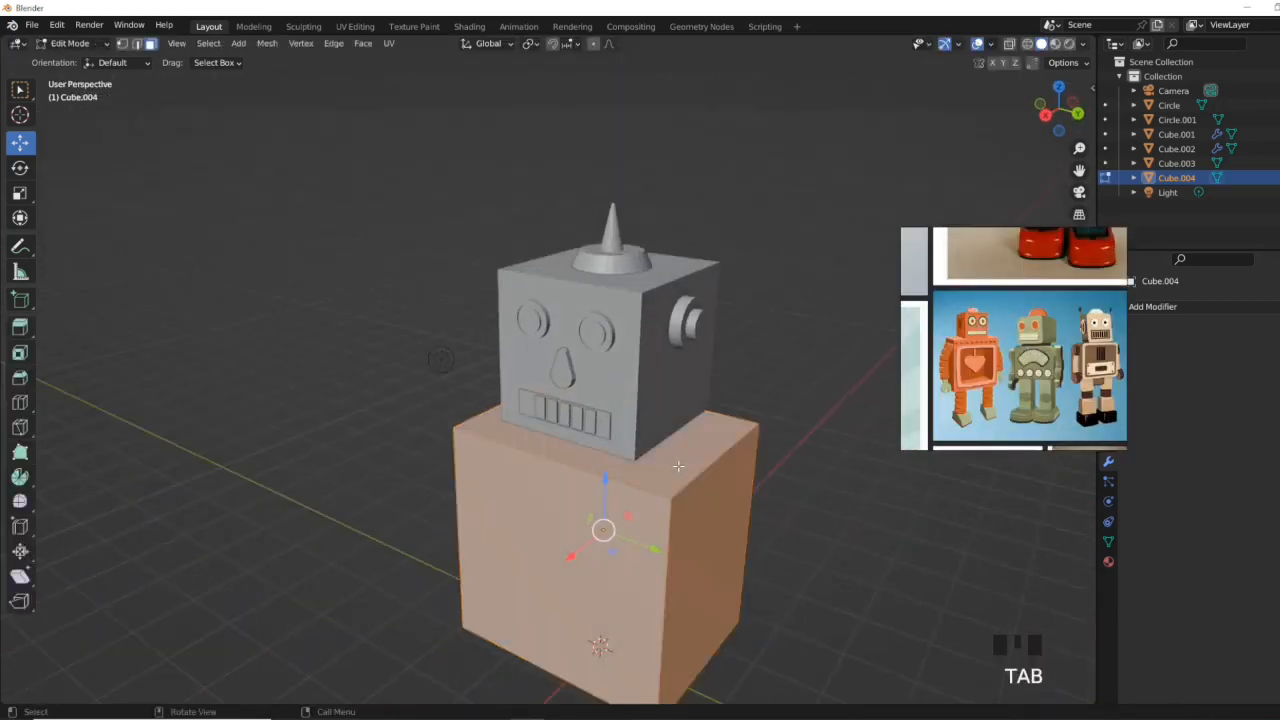
Step: Inset the body cube's top face and extrude it upward into stepped shoulders beneath the head
left_click(678, 463)
key("i")
left_click(708, 467)
key("e")
left_click(725, 445)
left_click(695, 441)
mouse_move(690, 453)
middle_mouse_down()
mouse_move(726, 429)
mouse_move(697, 460)
middle_mouse_up()
key("e")
left_click(722, 422)
Step: Scale down the raised top face of the body and extrude it again to form the neck
key("Tab")
left_click_drag(575, 520, 575, 531)
key("Tab")
left_click_drag(575, 400, 575, 388)
middle_click_drag(590, 435, 633, 500)
key("ctrl+z")
key("s")
left_click(688, 456)
key("e")
left_click(642, 430)
key("Tab")
scroll(690, 464, "down", 3)
scroll(616, 441, "down", 1)
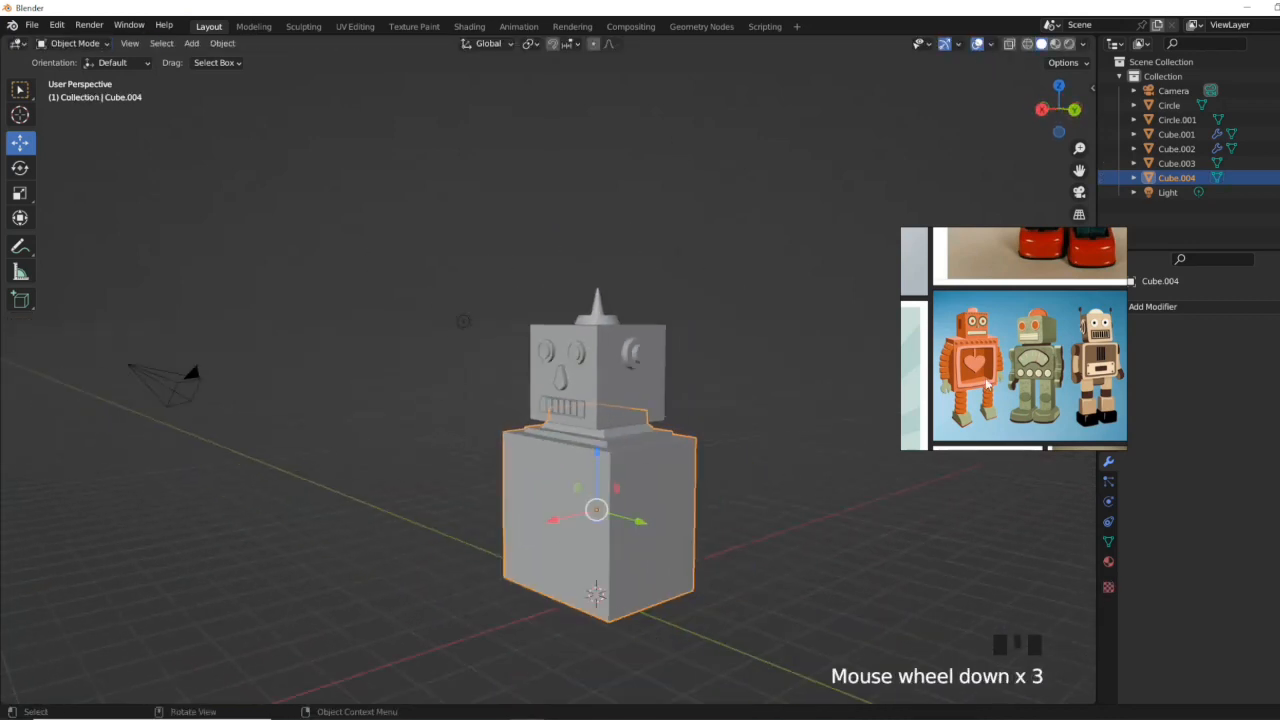
Step: Add a new cube at the base of the body for the legs and narrow it along Y
key("KP_3")
key("Tab")
key("a")
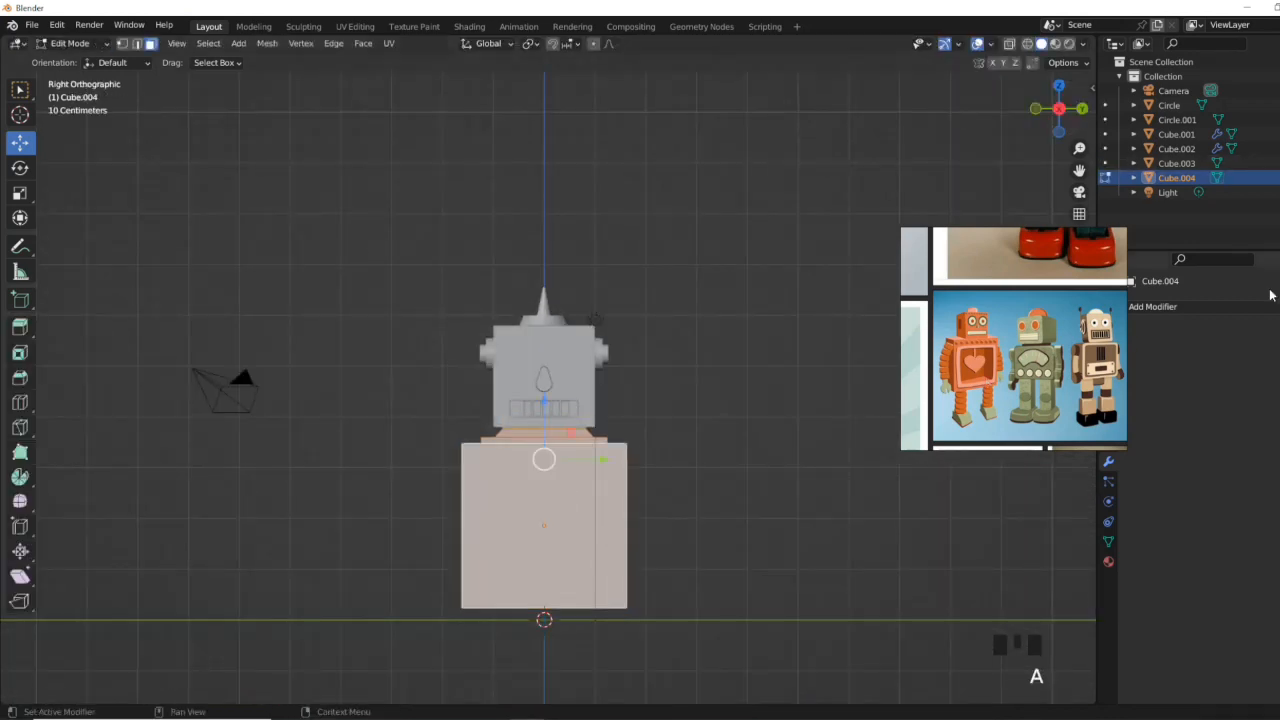
scroll(625, 566, "down", 2)
key("Tab")
key("shift+a")
mouse_move(737, 422)
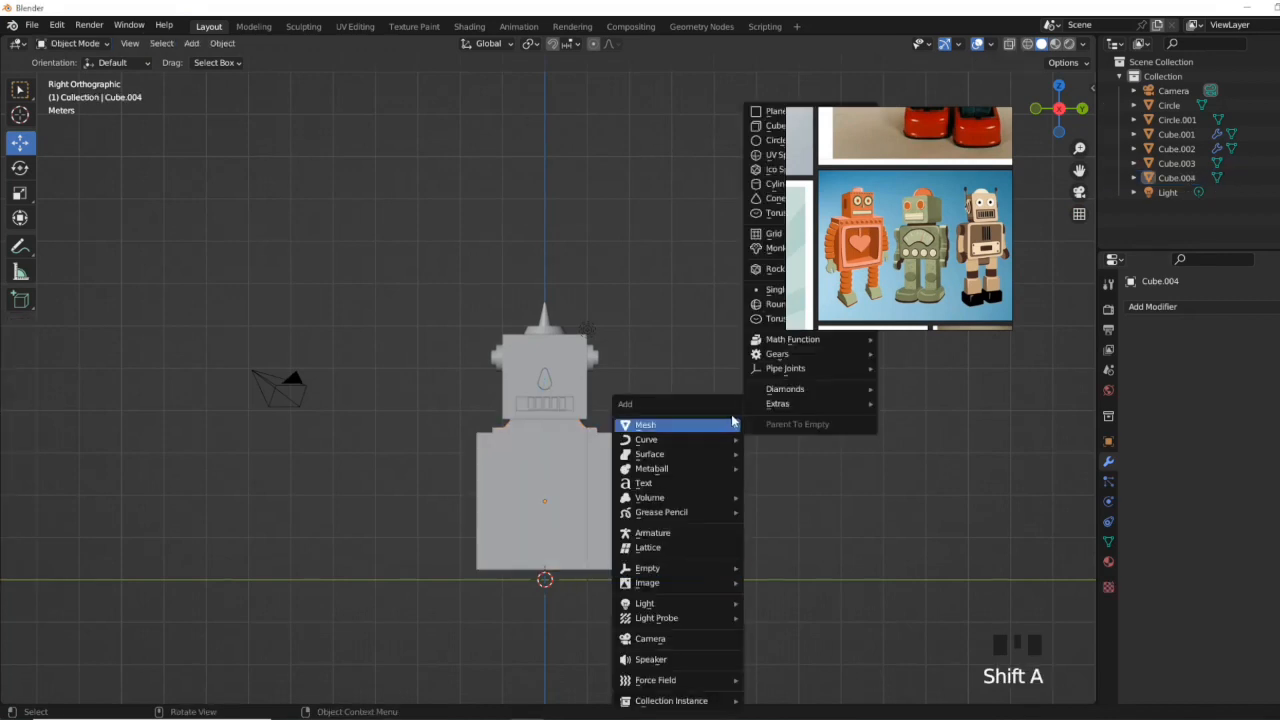
left_click(768, 145)
left_click(605, 545)
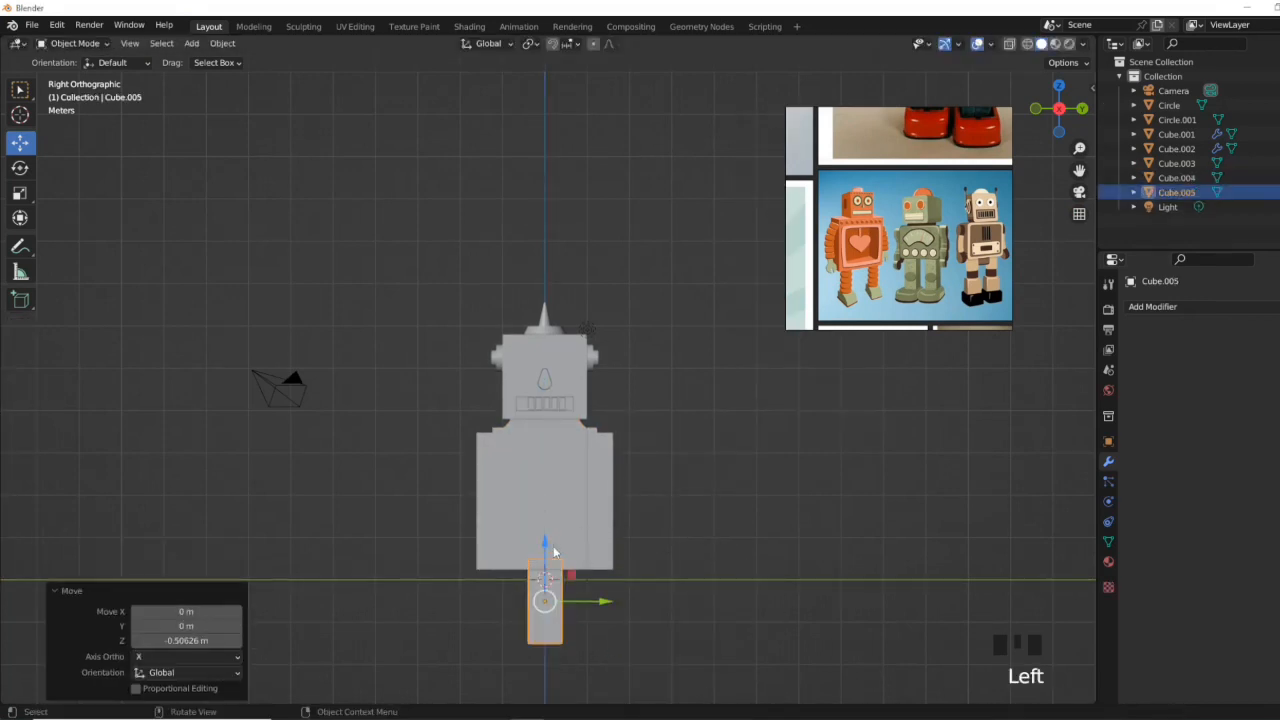
Step: Try to mirror the leg cube with a Mirror modifier and shift it along Y
key("ctrl+z")
left_click(1152, 306)
left_click(1050, 476)
left_click(1247, 352)
left_click(1218, 352)
left_click_drag(605, 580, 643, 579)
middle_click_drag(840, 510, 734, 540)
key("ctrl+z")
key("ctrl+z")
key("ctrl+z")
key("ctrl+z")
Step: Narrow the leg mesh along X in Edit Mode and offset it about 0.59 m along Y
key("Tab")
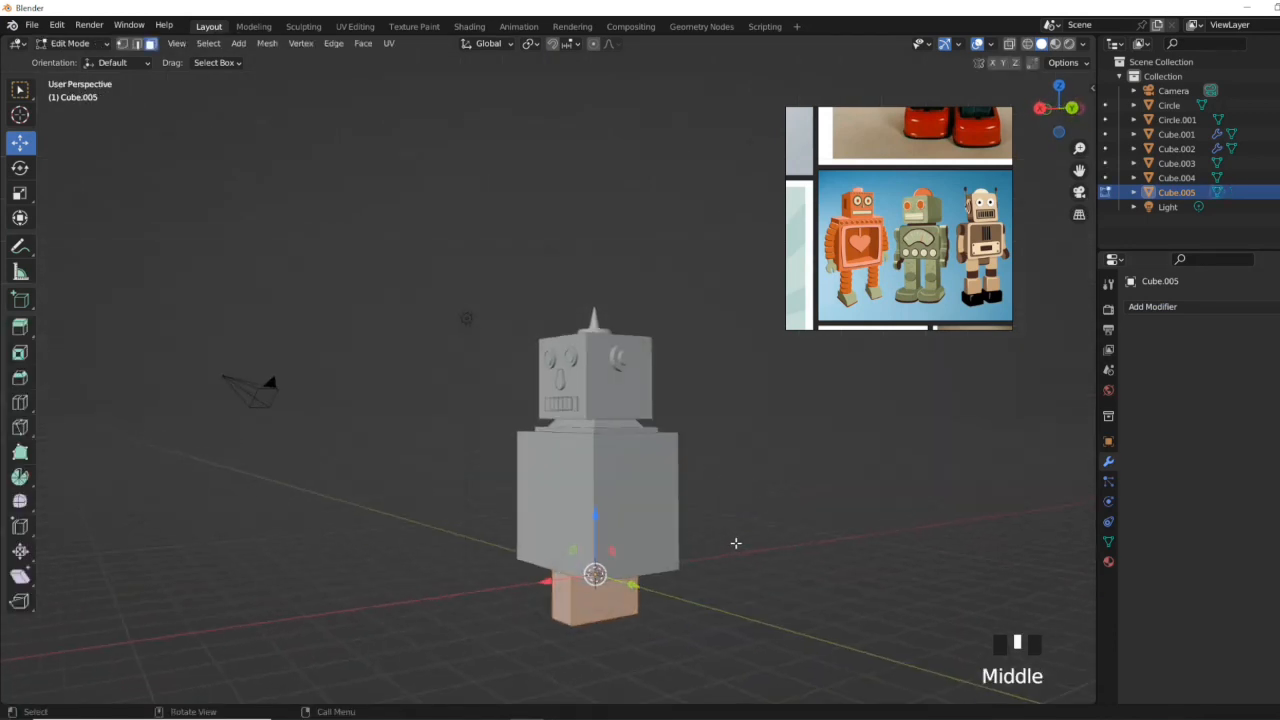
key("s")
key("x")
left_click(641, 558)
scroll(645, 556, "up", 1)
middle_click_drag(652, 550, 682, 535)
left_click_drag(676, 530, 700, 550)
Step: Stretch the leg mesh along Z and mirror it across the Y axis with a Mirror modifier
key("s")
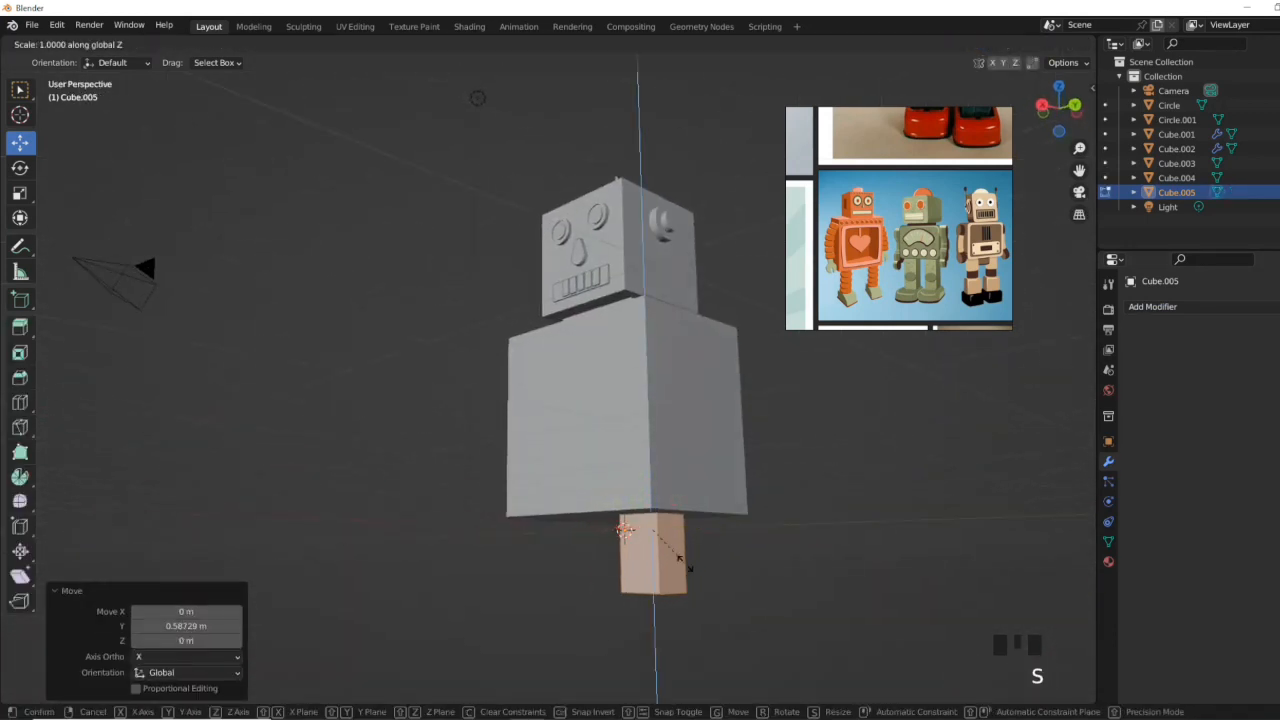
key("z")
left_click(712, 640)
left_click(1148, 309)
left_click(1045, 477)
left_click_drag(634, 524, 649, 524)
middle_click_drag(685, 512, 604, 488)
Step: Isolate the legs in local view and shorten them by moving the bottom face up about 2.84 m along Z
key("KP_Divide")
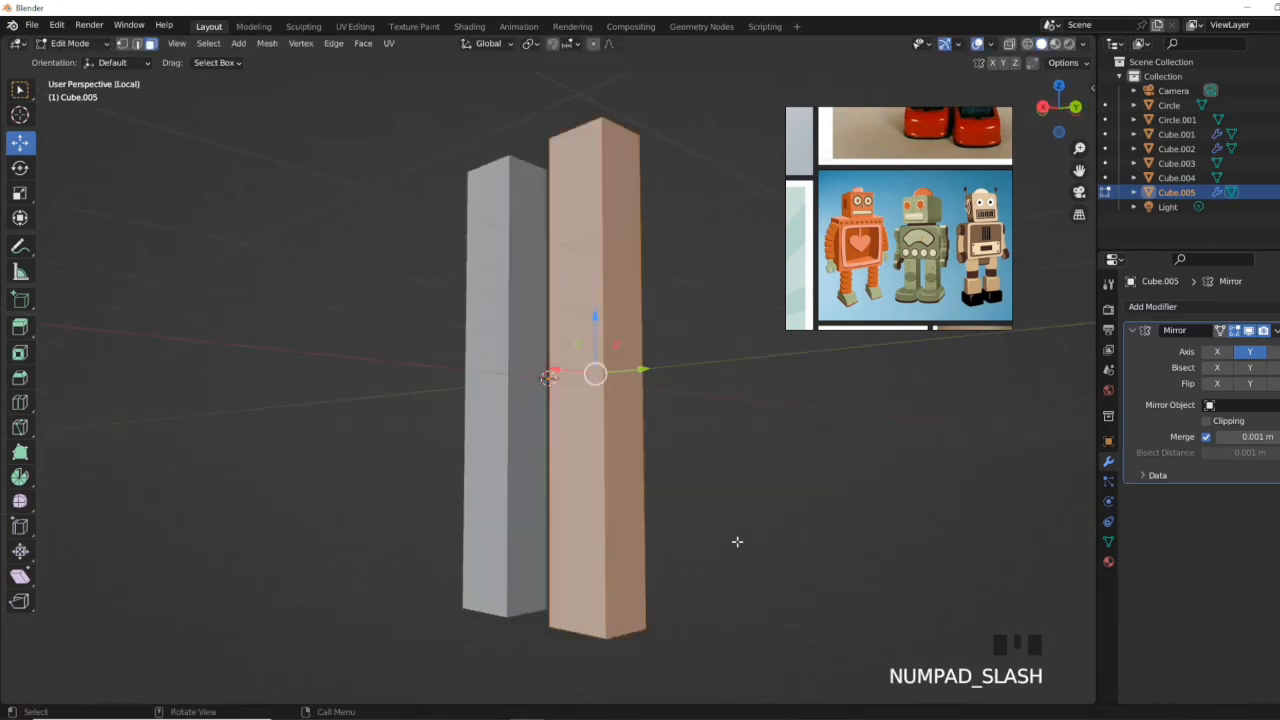
scroll(746, 580, "up", 2)
middle_click_drag(660, 380, 632, 355)
left_click_drag(606, 338, 606, 179)
key("ctrl+z")
middle_click_drag(667, 626, 602, 492)
scroll(602, 490, "down", 4)
left_click(597, 458)
left_click_drag(597, 451, 609, 320)
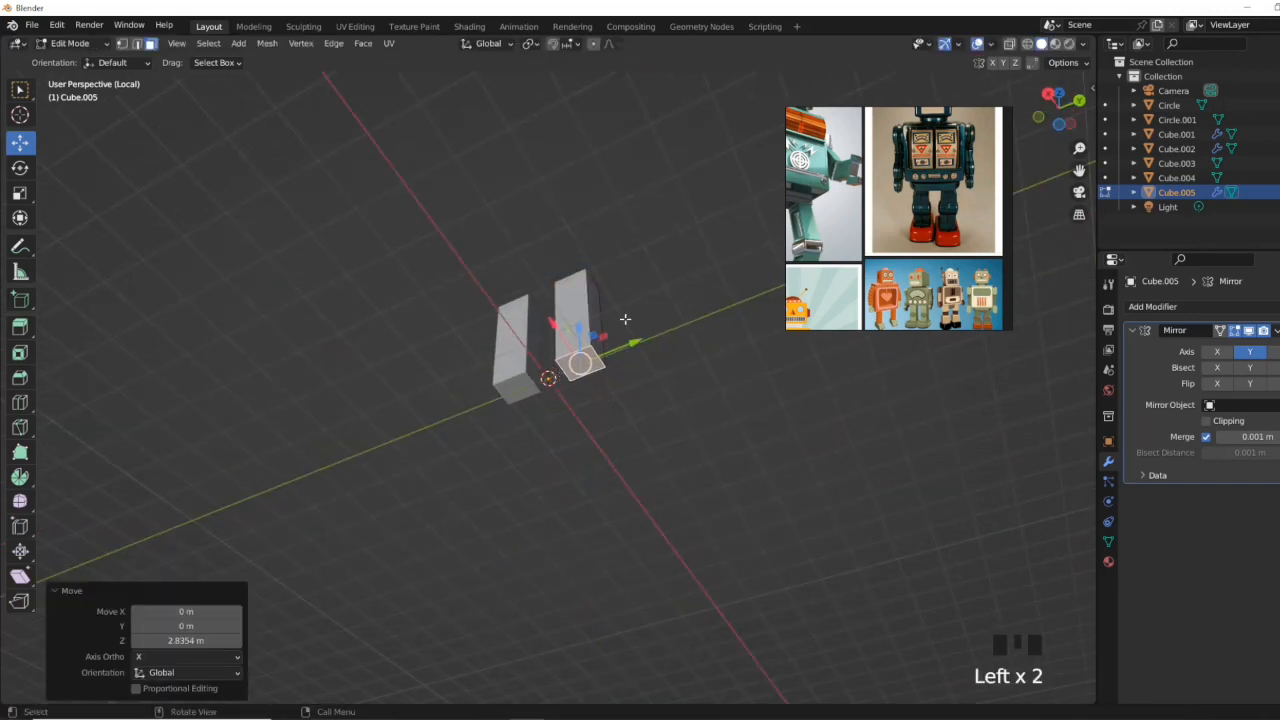
Step: Add a small cylinder to the leg mesh, rotated 90°, and position it along Y beneath the leg as a knee joint
left_click(689, 546)
key("shift+a")
left_click(605, 460)
key("s")
left_click(1041, 114)
scroll(626, 434, "up", 5)
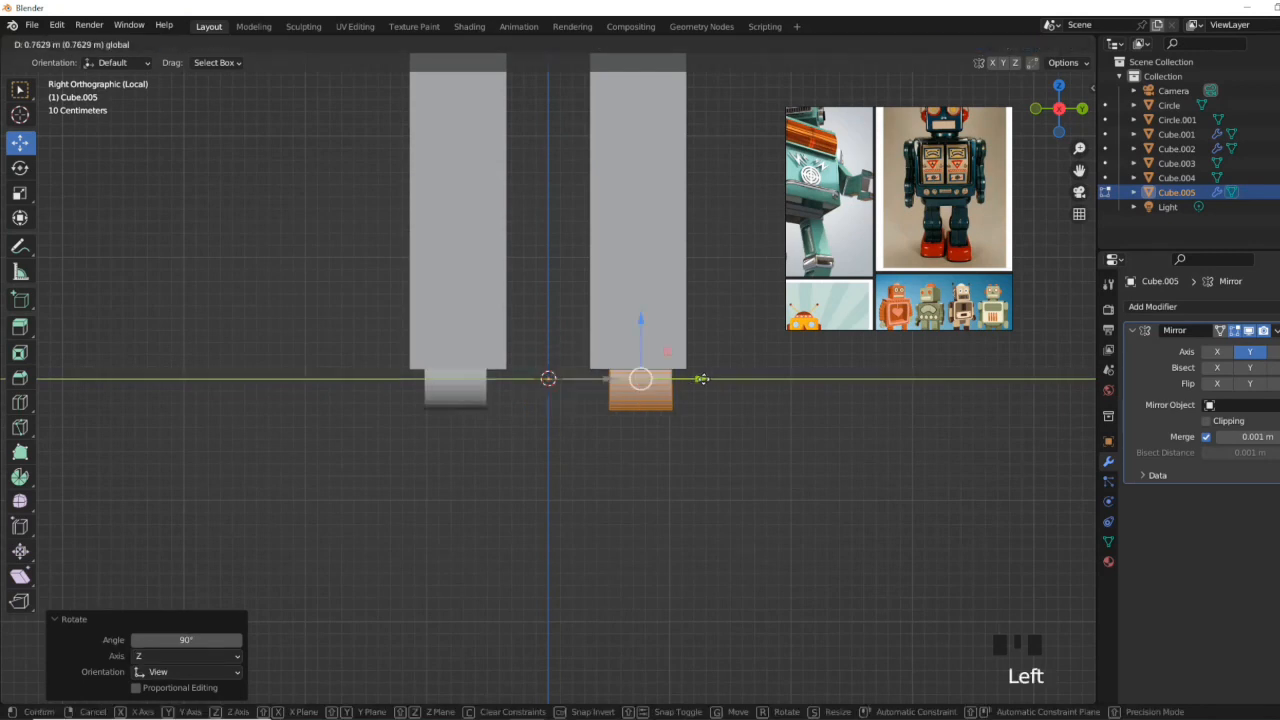
left_click_drag(700, 379, 697, 379)
Step: Fit the knee cylinder to the leg's width, scale it by 1.132 along X and adjust its height at the leg's end
middle_click_drag(697, 379, 748, 388)
left_click(696, 402)
left_click(710, 389)
left_click_drag(699, 379, 697, 379)
left_click(726, 400)
middle_click_drag(697, 395, 614, 443)
middle_click_drag(740, 420, 677, 423)
key("s")
key("x")
left_click(690, 422)
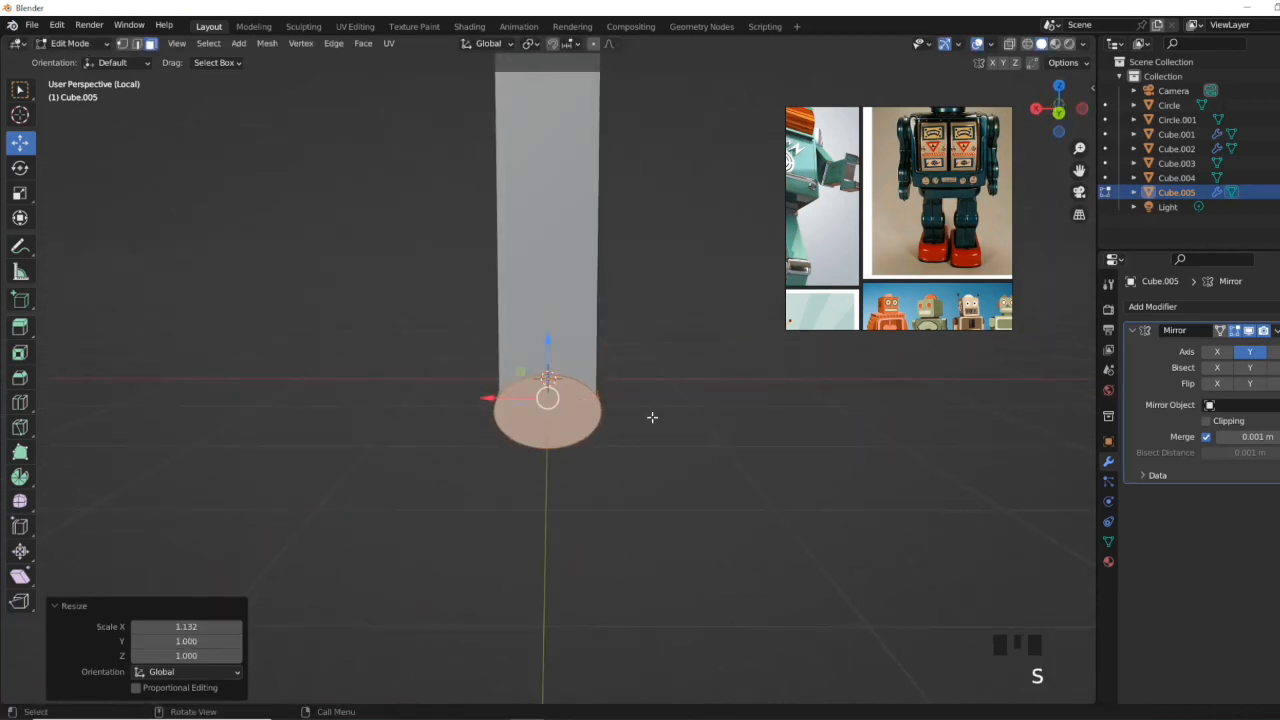
left_click(555, 478)
middle_click_drag(555, 475, 675, 440)
left_click_drag(631, 330, 629, 350)
Step: Leave local view and move the leg mesh with its knee cylinder down along Z beneath the body
middle_click_drag(665, 420, 627, 316)
key("Tab")
key("Tab")
middle_click_drag(64, 66, 622, 347)
key("KP_Divide")
left_click_drag(640, 413, 662, 516)
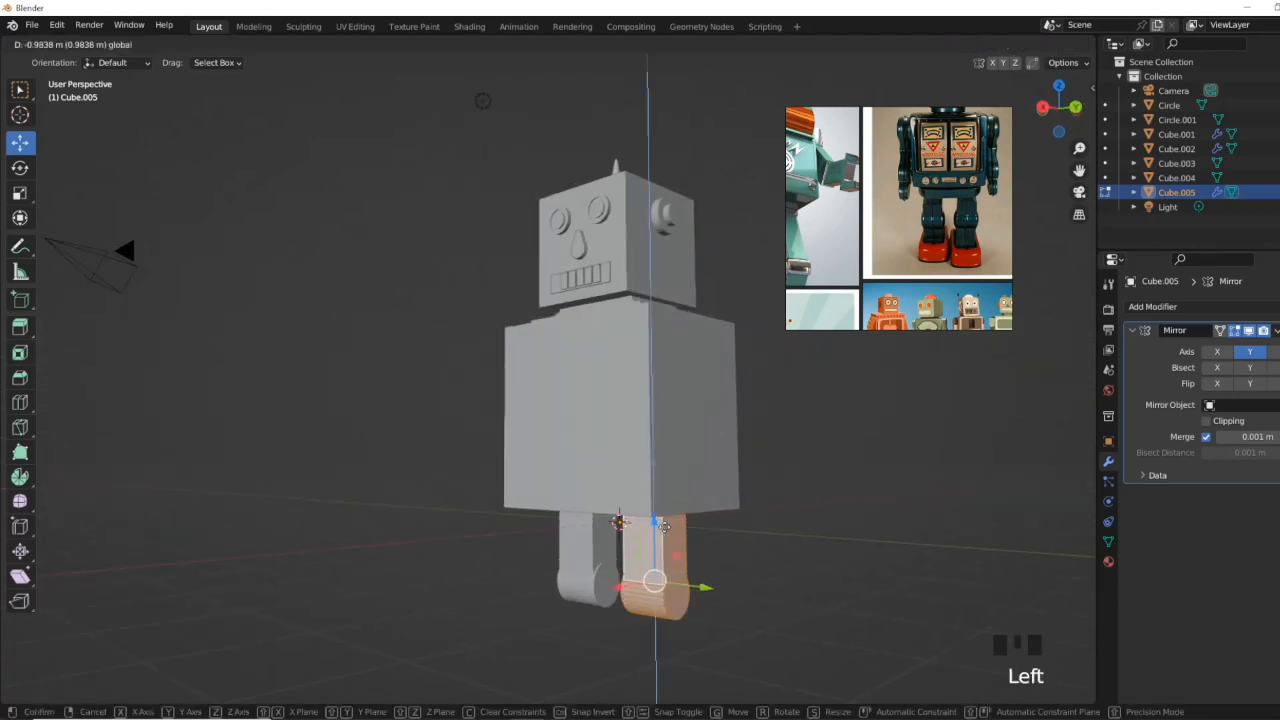
left_click_drag(659, 618, 658, 617)
scroll(676, 650, "down", 2)
Step: Compare the legs with the reference robots and shift the leg mesh about -0.32 m along X
middle_click_drag(680, 663, 756, 590)
scroll(917, 285, "down", 3)
middle_click_drag(910, 280, 968, 272)
middle_click_drag(800, 400, 655, 415)
left_click_drag(572, 591, 591, 582)
middle_click_drag(809, 474, 763, 449)
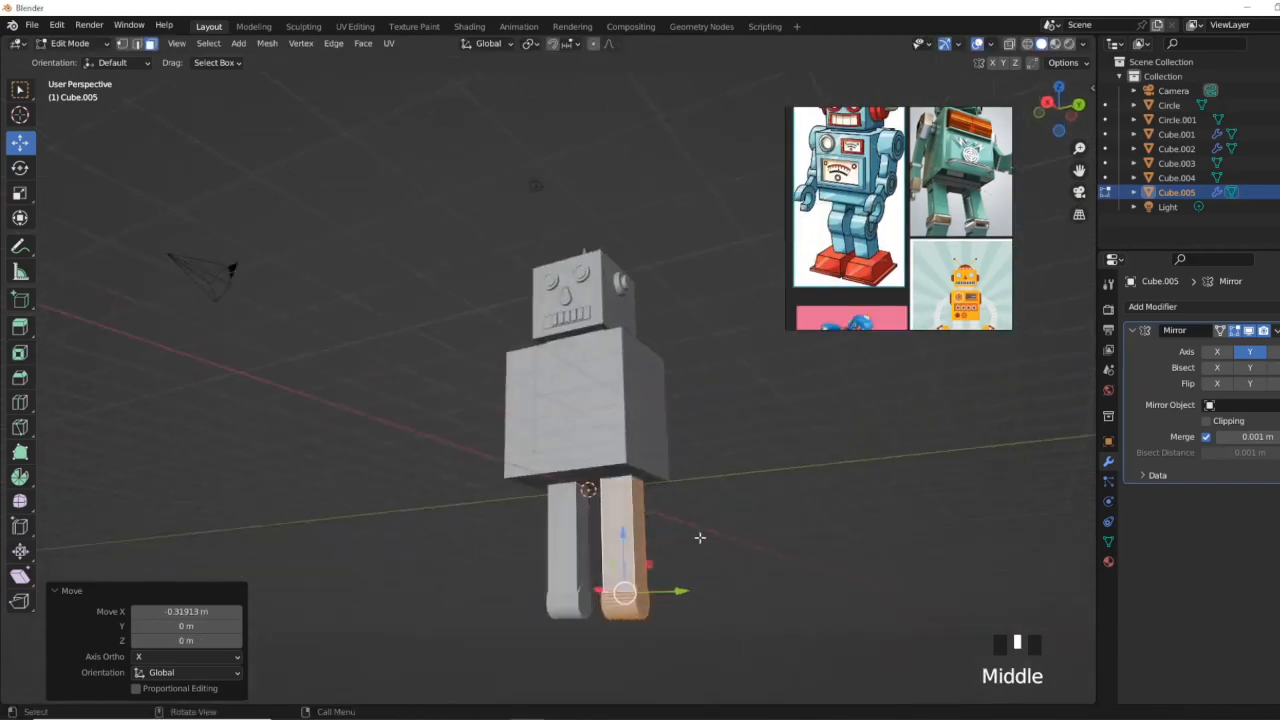
key("Tab")
middle_click_drag(663, 566, 649, 600)
left_click(632, 499)
scroll(640, 505, "up", 4)
middle_click_drag(648, 515, 670, 552)
key("s")
key("ctrl+z")
key("ctrl+z")
key("ctrl+z")
scroll(794, 551, "down", 3)
Step: Shorten the upper leg by lowering its top face in local view, and raise the legs to the body's underside
key("Tab")
middle_click_drag(598, 430, 628, 408)
key("KP_Divide")
scroll(703, 297, "down", 1)
middle_click_drag(703, 297, 668, 358)
left_click(603, 300)
left_click_drag(599, 254, 597, 326)
key("Tab")
key("KP_Divide")
left_click_drag(616, 434, 617, 404)
mouse_move(715, 411)
middle_mouse_down()
mouse_move(751, 420)
mouse_move(712, 428)
middle_mouse_up()
left_click(727, 475)
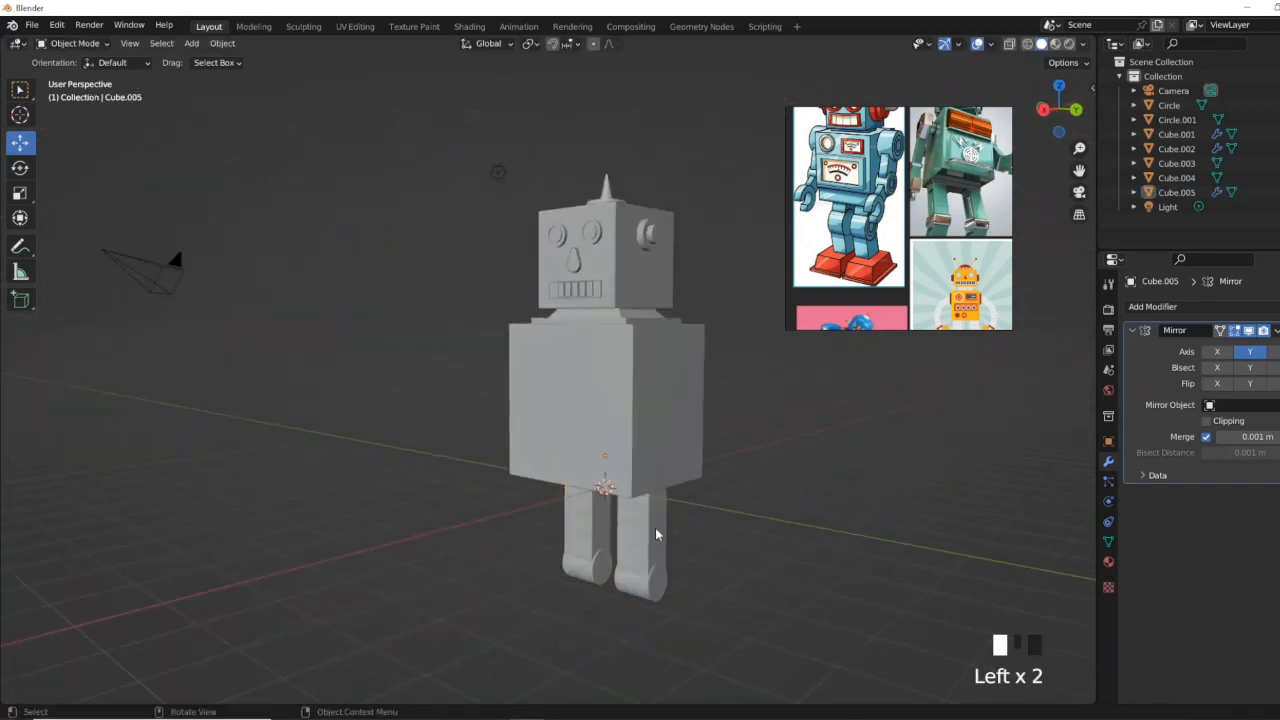
Step: Duplicate the upper leg box and place the copy below the knee cylinder, shifted about 0.22 m along X
scroll(637, 521, "up", 4)
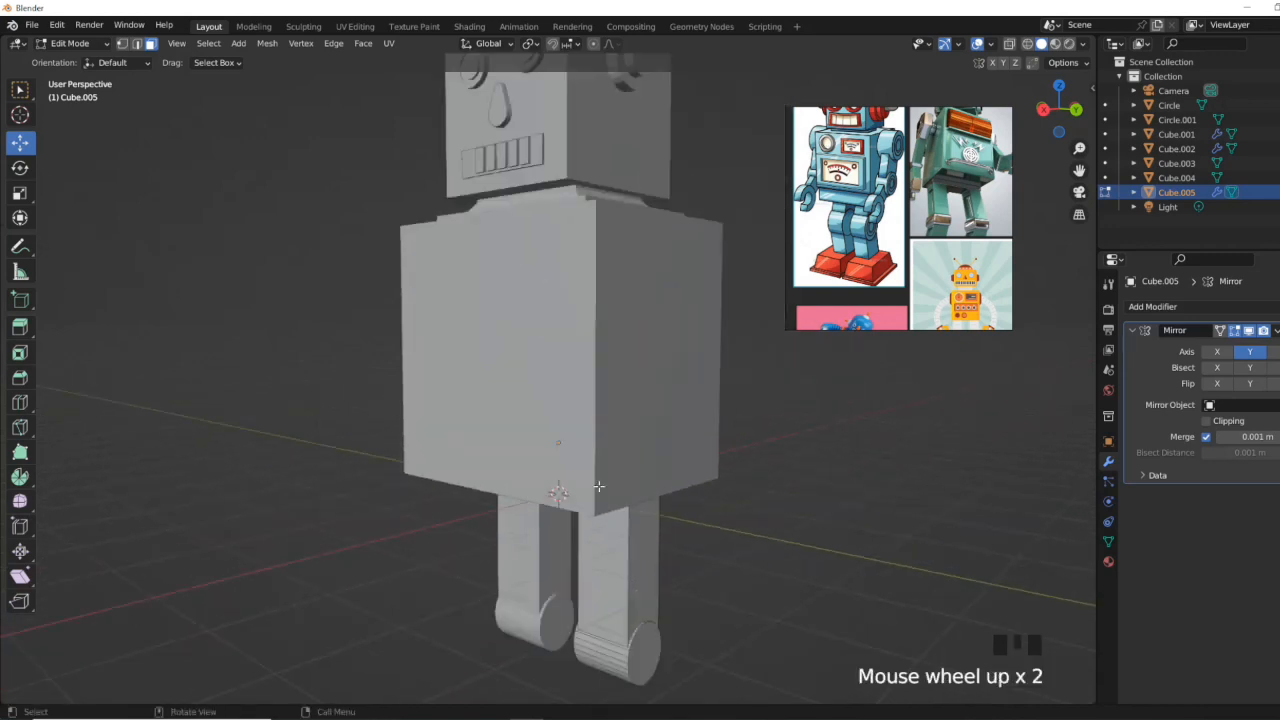
left_click(706, 622)
scroll(678, 620, "down", 2)
key("shift+d")
left_click(614, 668)
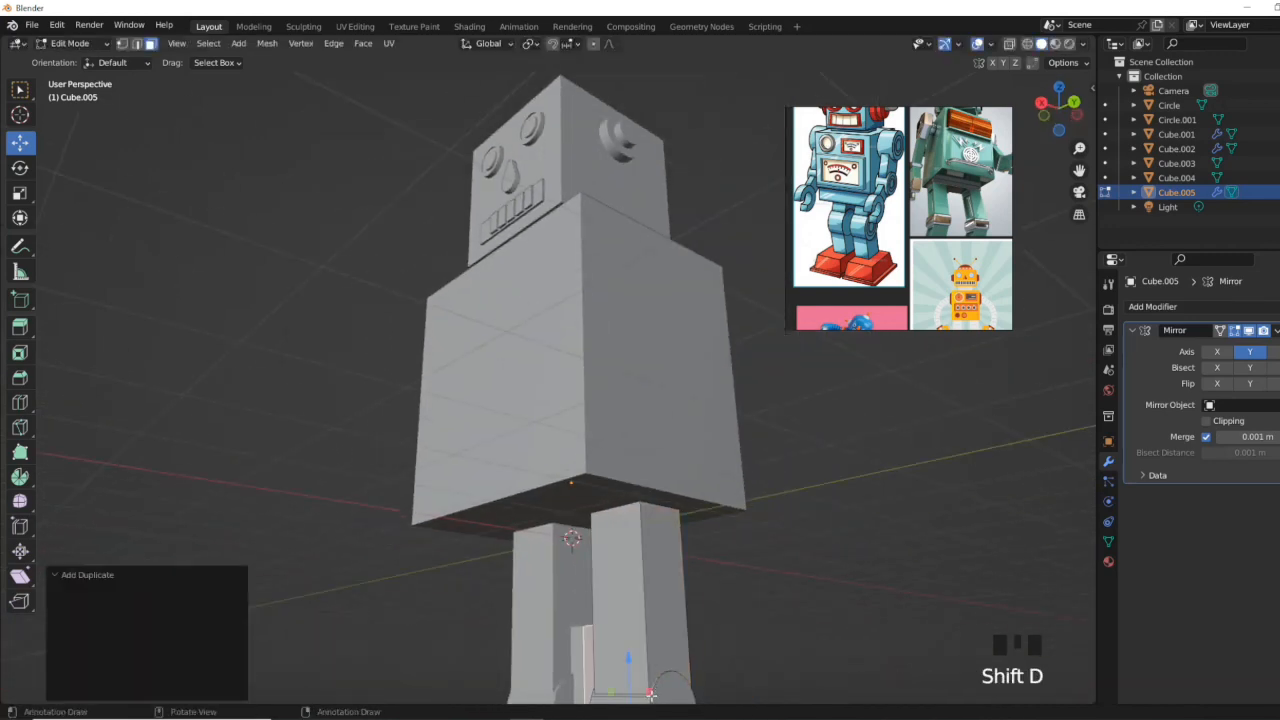
left_click(1044, 115)
left_click(1082, 108)
left_click_drag(588, 562, 611, 562)
left_click_drag(551, 503, 551, 566)
middle_click_drag(672, 588, 566, 602)
left_click_drag(580, 625, 563, 626)
Step: Rescale the lower leg along Z and align it against the knee cylinder in the back view
left_click(1062, 109)
scroll(677, 668, "up", 2)
middle_click_drag(677, 672, 636, 512, "shift")
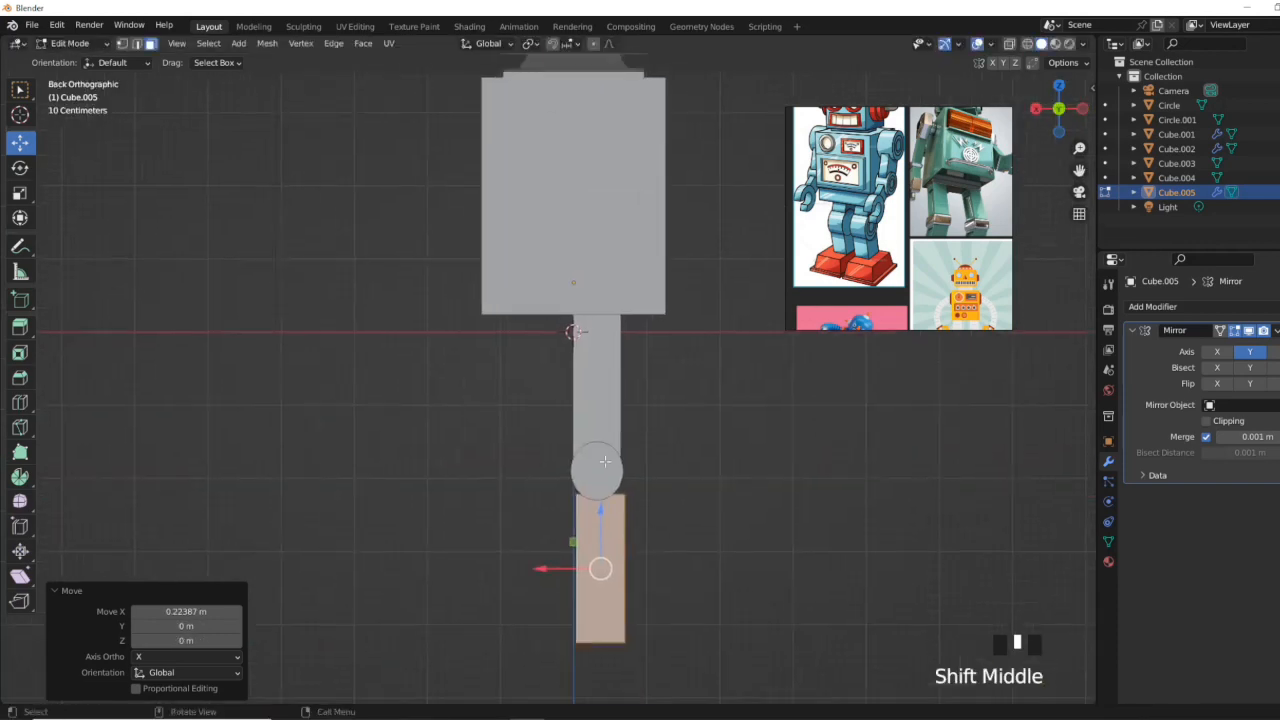
key("s")
key("z")
left_click(624, 528)
left_click_drag(584, 489, 584, 481)
left_click_drag(544, 544, 539, 543)
middle_click_drag(688, 486, 747, 478)
scroll(594, 400, "down", 4)
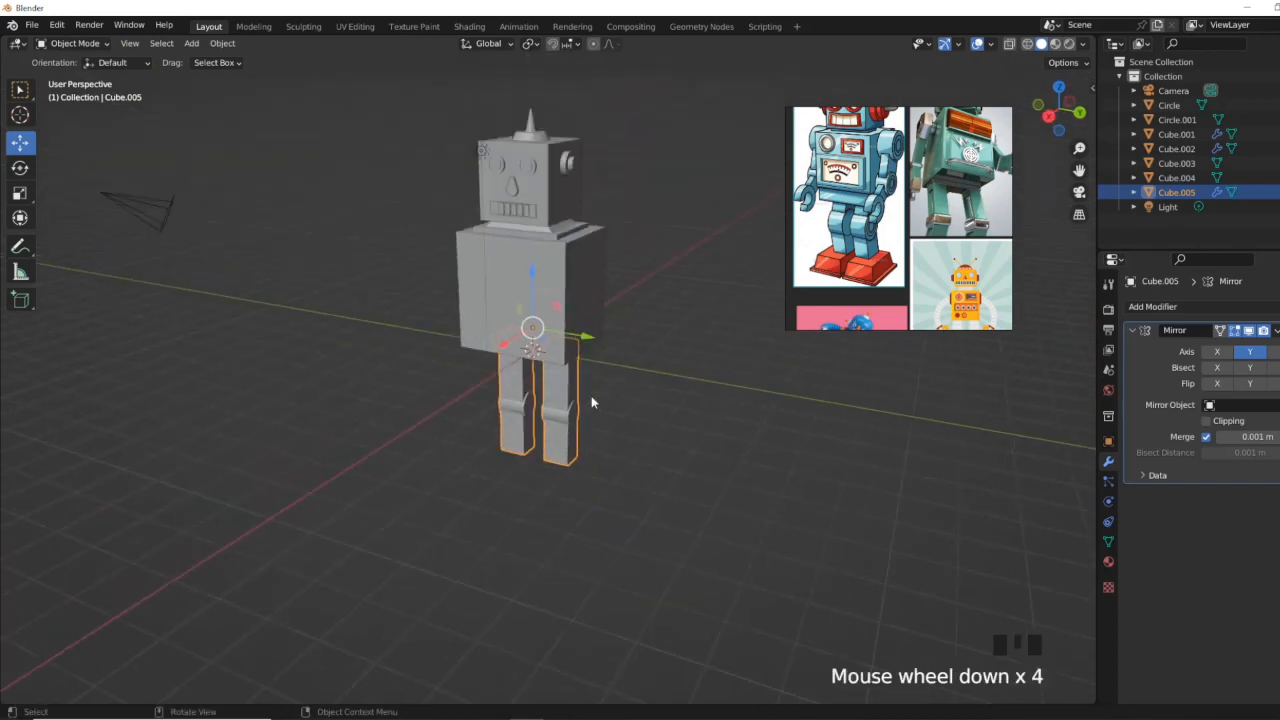
Step: Extrude the lower leg's bottom face and scale it outward into a flared foot base
middle_click_drag(594, 400, 603, 491)
scroll(606, 590, "up", 3)
middle_click_drag(604, 557, 566, 466)
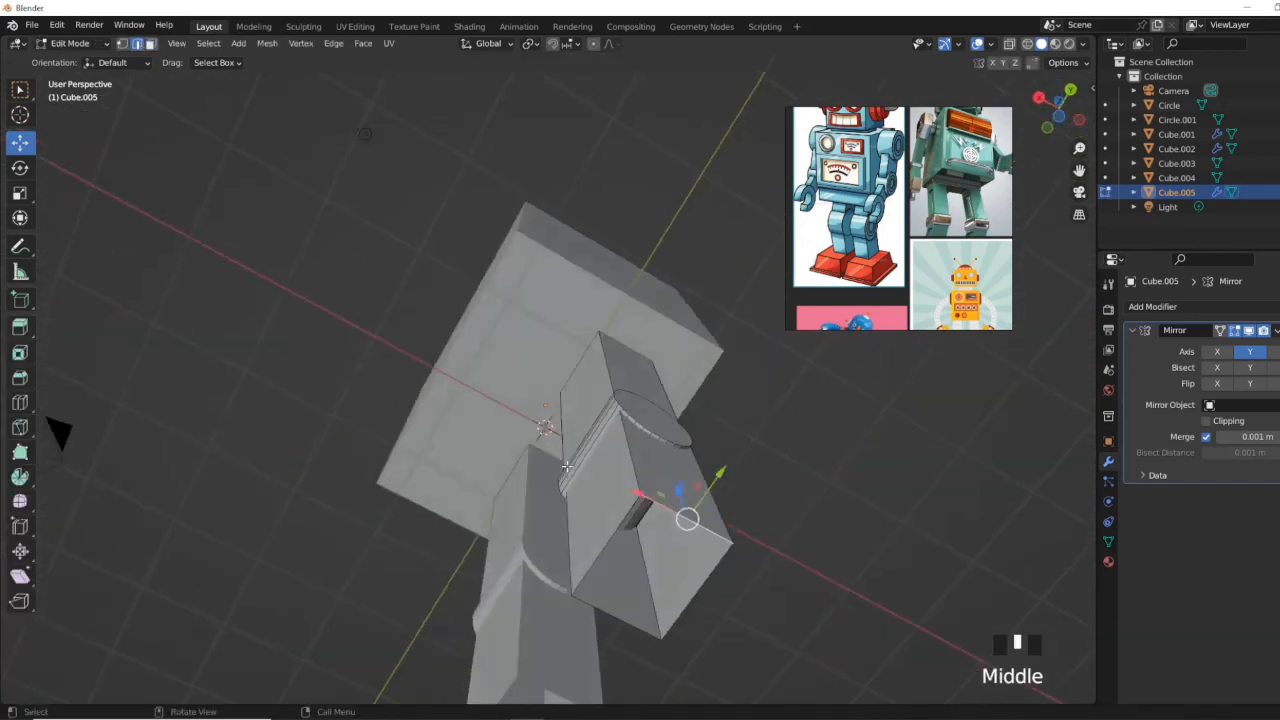
middle_click_drag(632, 511, 737, 566)
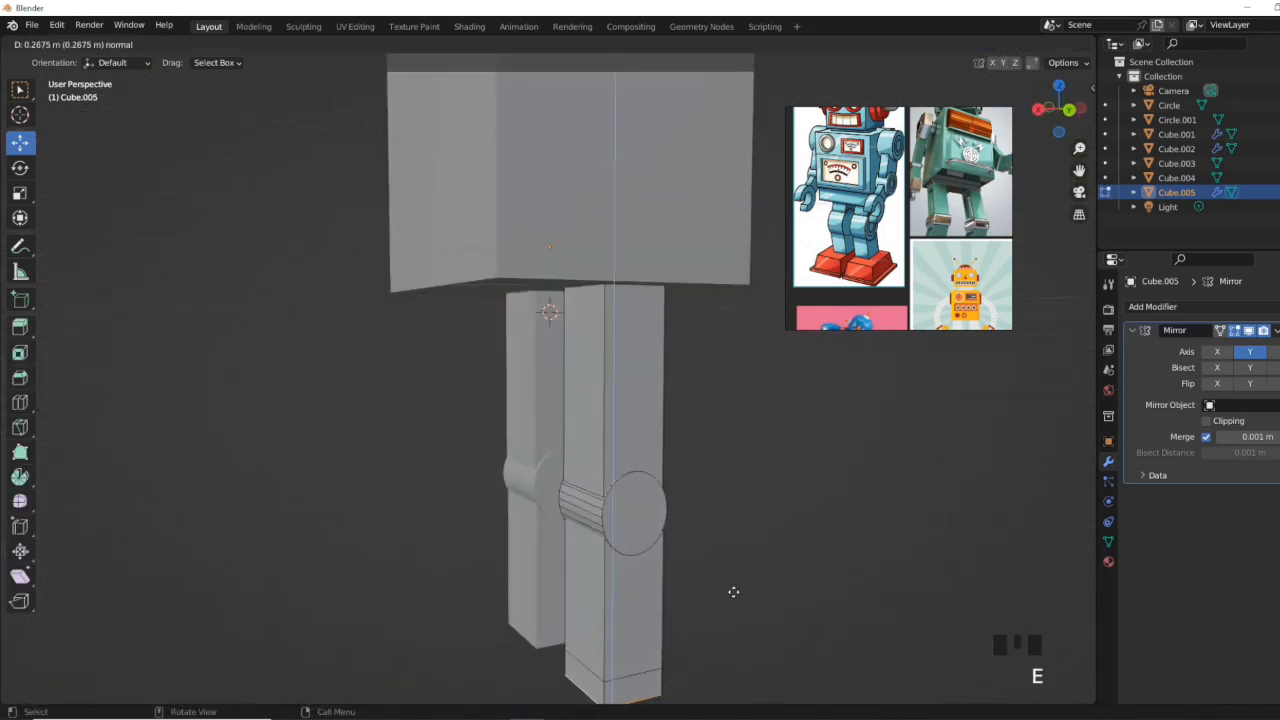
right_click(725, 579)
left_click(784, 560)
Step: Try to extrude the flared foot base about 0.35 m into a thick foot block
key("e")
left_click(778, 586)
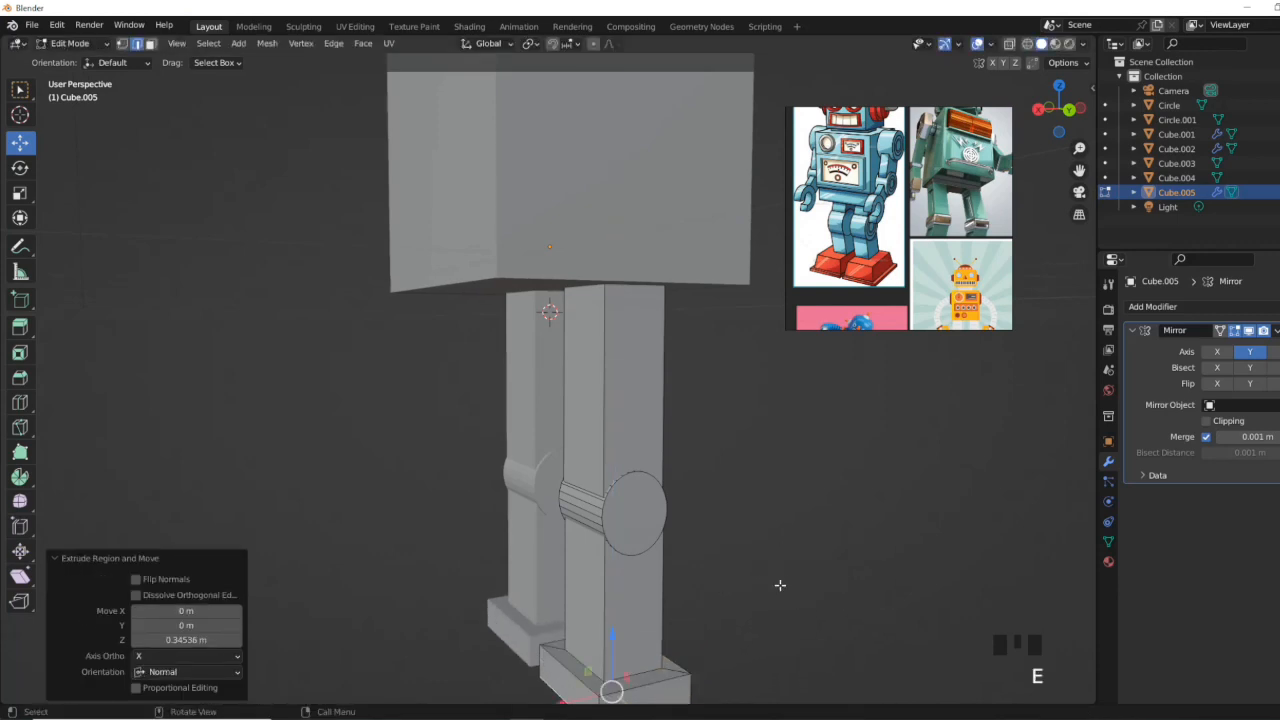
middle_click_drag(714, 685, 724, 560, "shift")
right_click(672, 519)
middle_click_drag(672, 519, 640, 545)
left_click(600, 556)
middle_click_drag(620, 530, 728, 508)
key("ctrl+z")
key("ctrl+z")
key("ctrl+z")
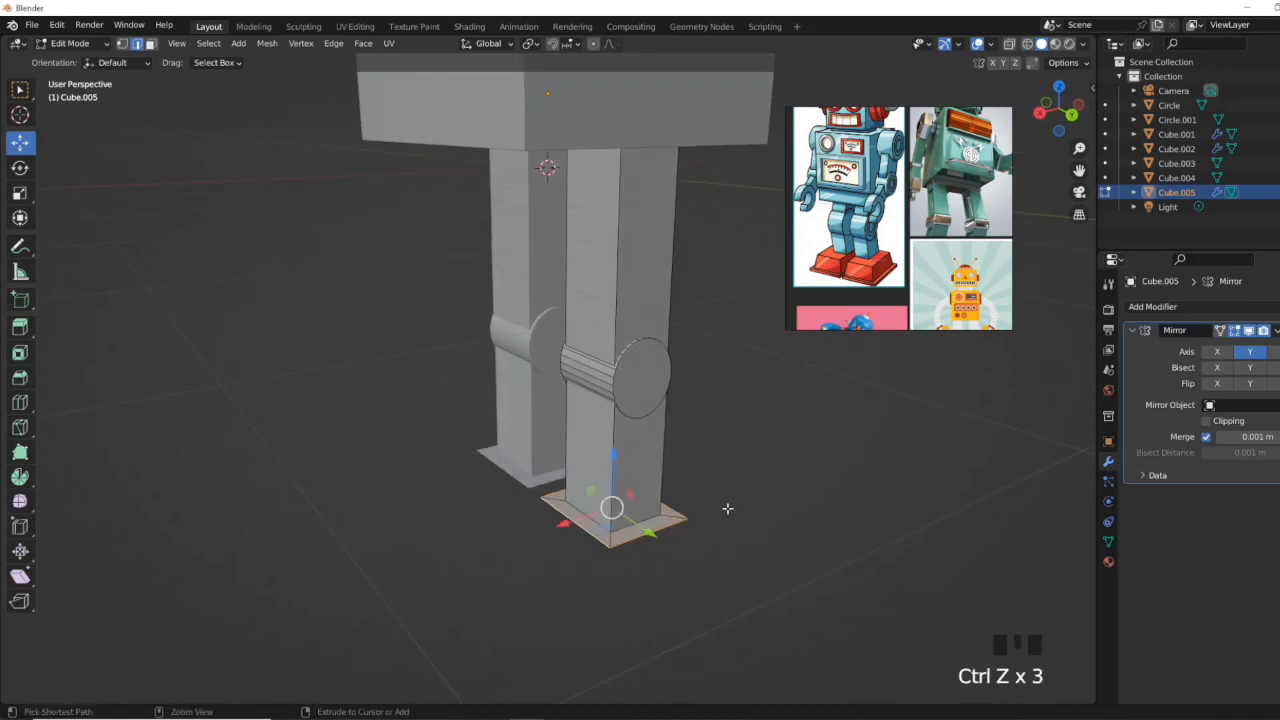
Step: Scale the flared foot base's edges along X and shift its side edges along Y closer to the leg
middle_click_drag(641, 541, 541, 485)
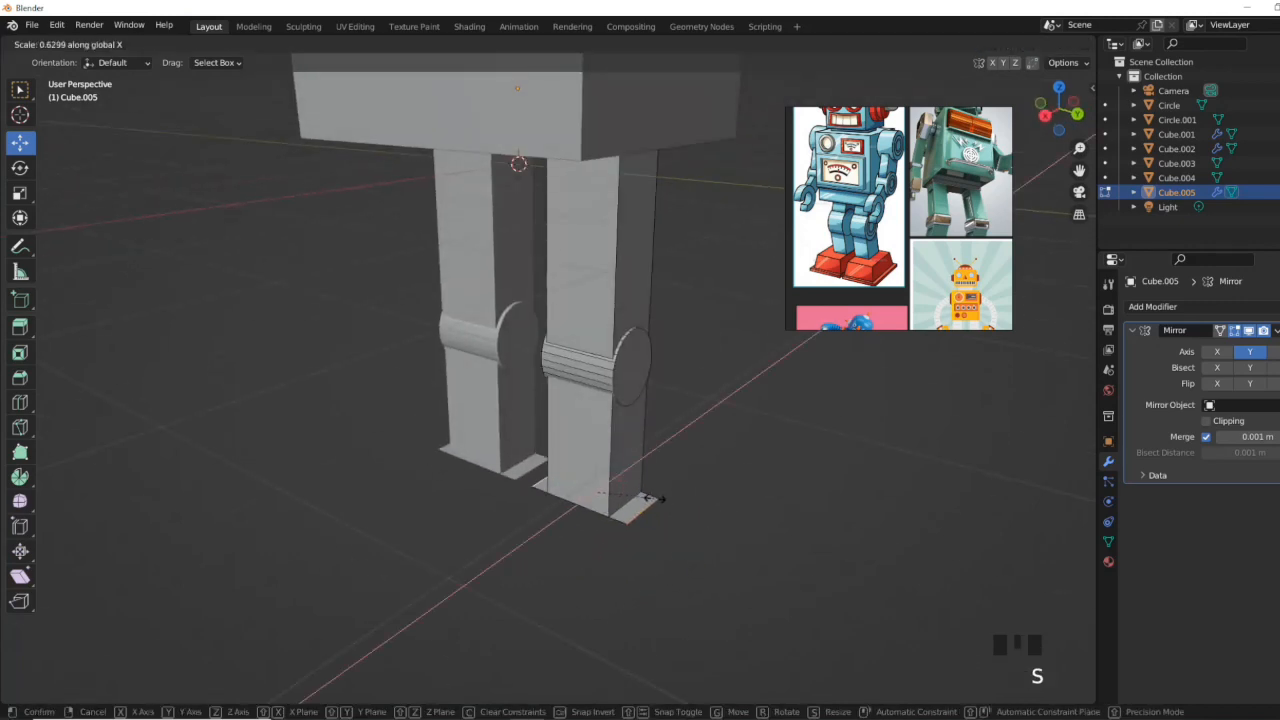
left_click(785, 375)
left_click(692, 509)
middle_click_drag(692, 509, 791, 509)
left_click(607, 499)
left_click_drag(660, 492, 637, 492)
left_click(498, 497)
left_click_drag(557, 491, 577, 491)
Step: Adjust the remaining foot base edges and extrude the base about 0.4 m downward into a foot block
middle_click_drag(637, 586, 560, 520)
middle_click_drag(600, 540, 580, 505)
left_click(692, 528)
middle_click_drag(690, 508, 694, 560)
left_click_drag(634, 484, 634, 486)
left_click(566, 554, "shift")
middle_click_drag(568, 552, 608, 442)
middle_click_drag(652, 535, 648, 575)
key("e")
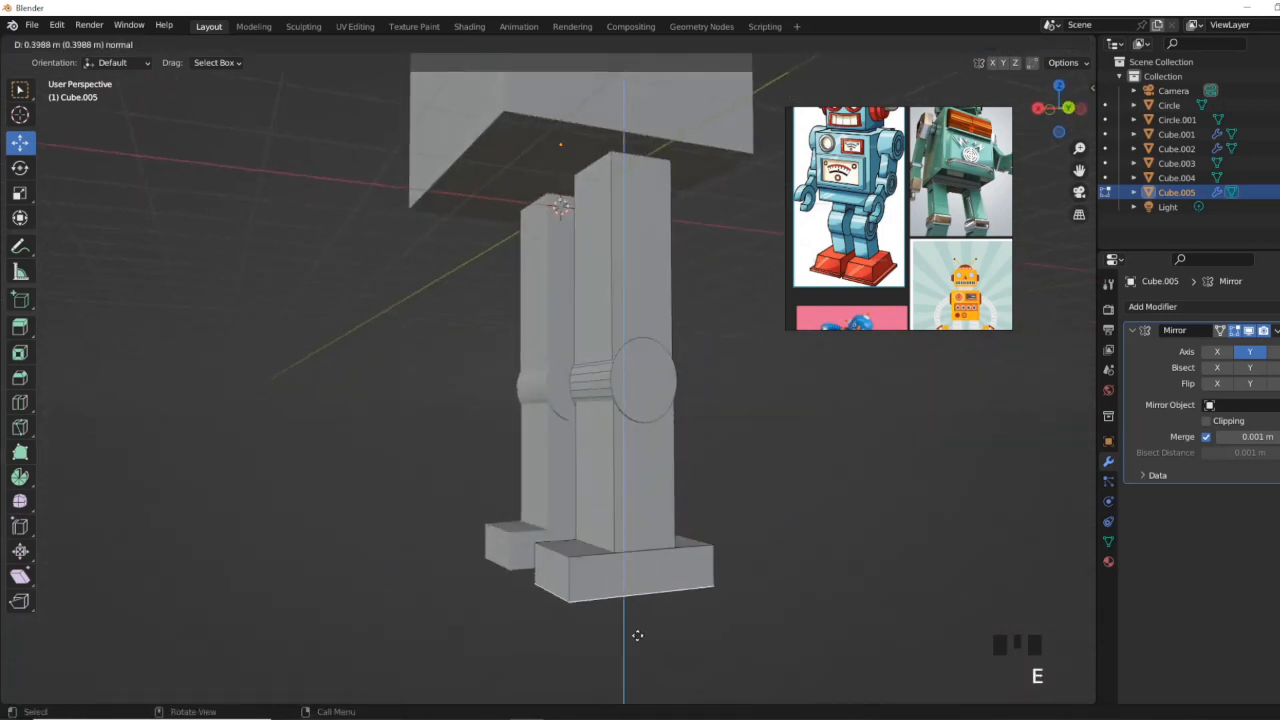
left_click(637, 635)
Step: Push the thin bottom strip's side faces outward by about 0.46 m to form a sole flange around the foot
scroll(660, 620, "up", 2)
left_click(553, 641, "alt+shift")
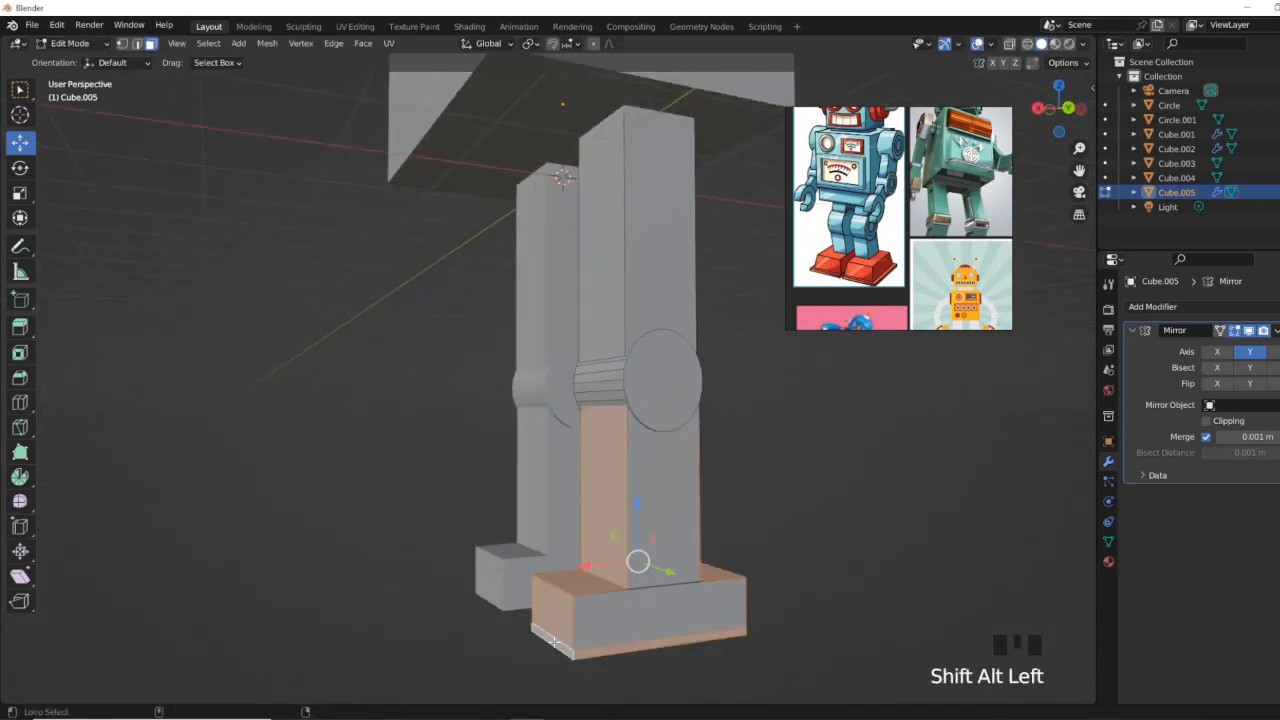
scroll(724, 594, "up", 1)
scroll(724, 594, "down", 3)
middle_click_drag(724, 594, 658, 630)
right_click(658, 630)
left_click(657, 486)
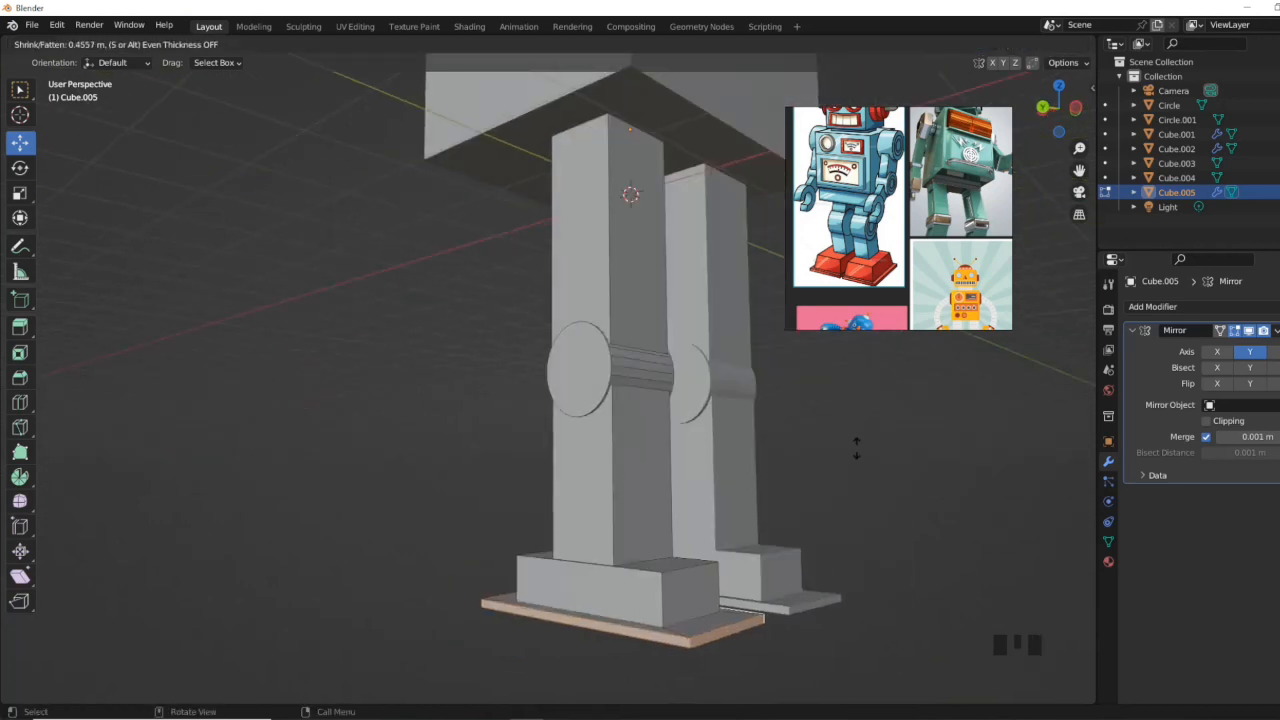
left_click(739, 471)
middle_click_drag(739, 471, 814, 600)
key("Tab")
scroll(589, 292, "down", 5)
left_click_drag(527, 206, 527, 204)
middle_click_drag(704, 422, 720, 428)
left_click(678, 449)
key("shift+s")
scroll(678, 449, "down", 2)
left_click_drag(850, 200, 843, 240)
middle_click_drag(933, 275, 900, 352)
Step: Lower the head's top face about 0.16 m along Z to make the head shorter
left_click(560, 222)
scroll(555, 225, "up", 4)
middle_click_drag(552, 228, 612, 515, "shift")
key("Tab")
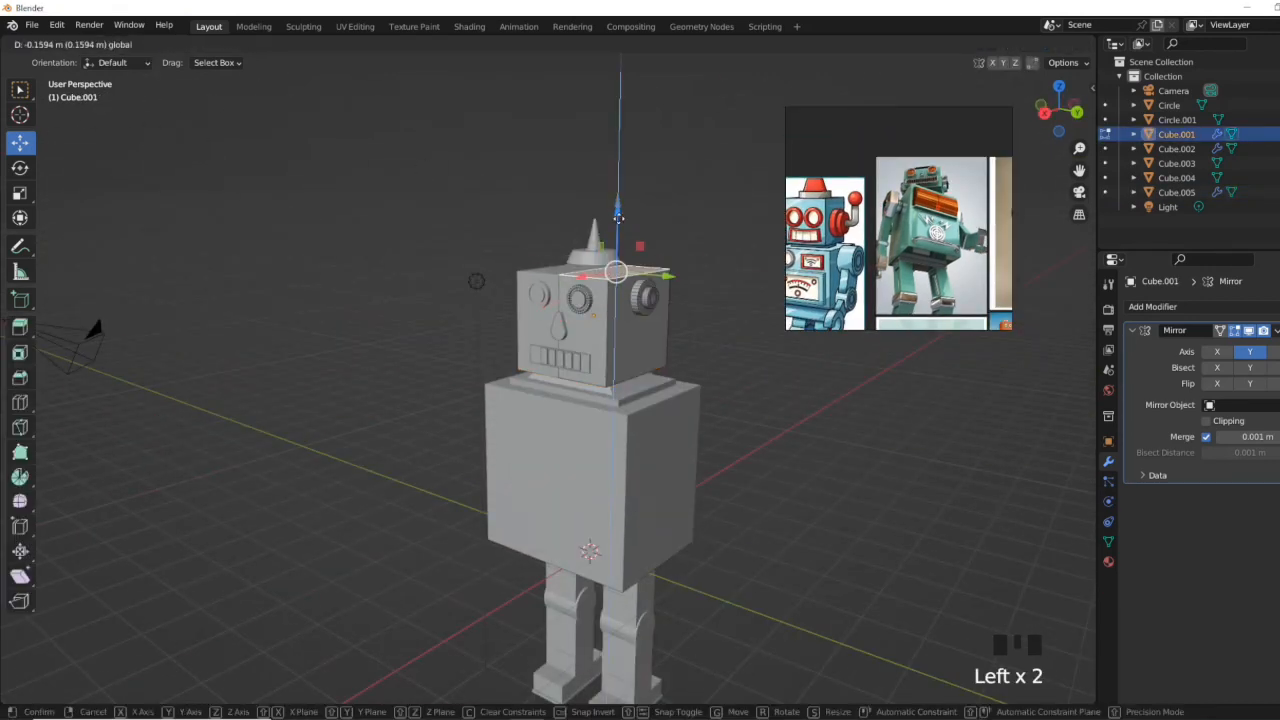
left_click_drag(618, 218, 618, 221)
Step: Move the antenna down so its base rests on the head's top face
scroll(618, 221, "up", 2)
key("Tab")
left_click(613, 190)
left_click_drag(615, 146, 615, 158)
middle_click_drag(617, 357, 686, 348)
Step: Raise the antenna's tip along Z and scale the tip to reshape the cone
key("Tab")
left_click_drag(632, 107, 634, 90)
key("s")
left_click(683, 177)
Step: Select the edge loop where the antenna's cone meets its base ring and resize it
scroll(683, 177, "up", 4)
middle_click_drag(683, 160, 486, 459)
left_click(705, 202)
left_click(137, 44)
left_click(543, 294)
scroll(543, 294, "up", 6)
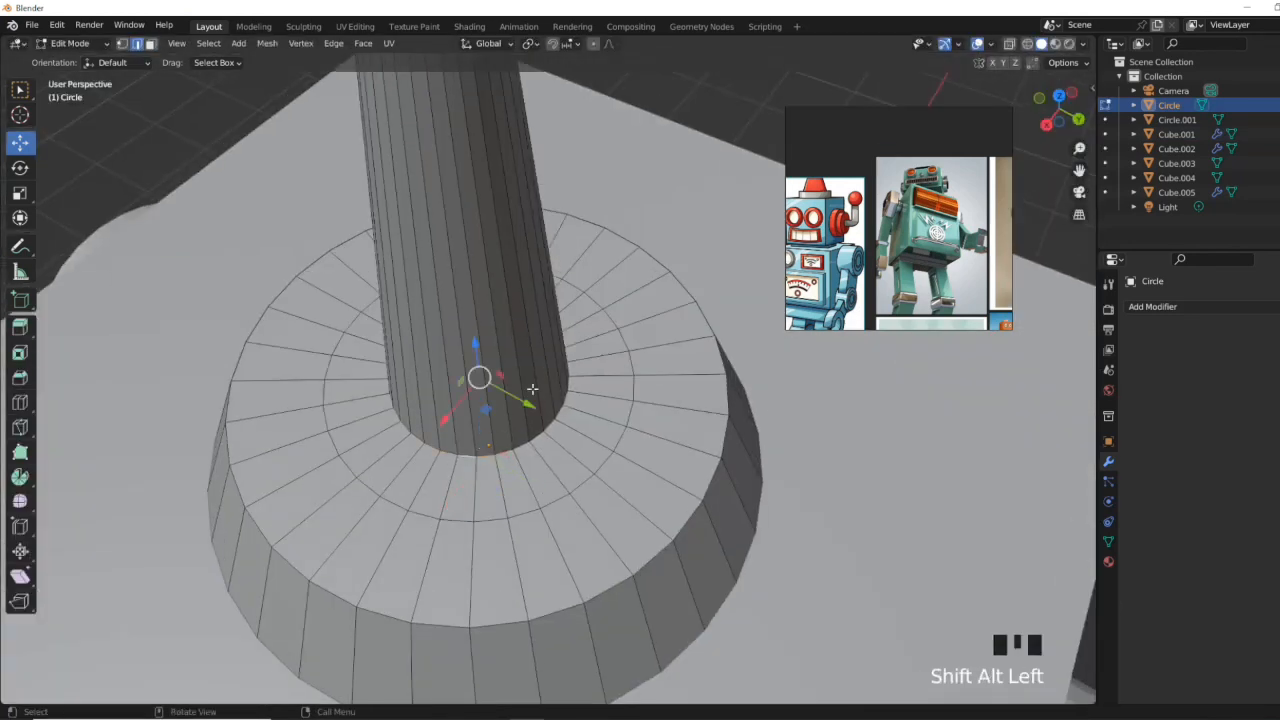
scroll(532, 388, "down", 4)
middle_click_drag(532, 388, 520, 330)
left_click(520, 330)
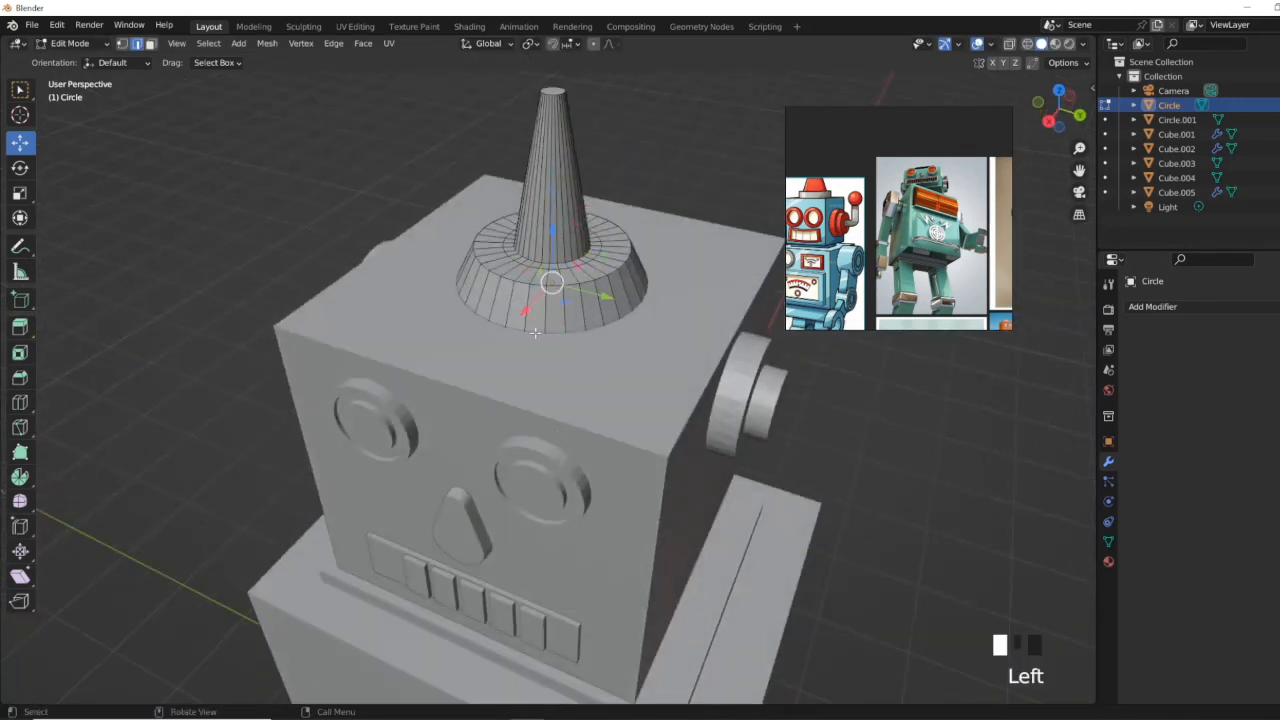
key("Tab")
scroll(535, 333, "down", 4)
middle_click_drag(541, 402, 604, 400)
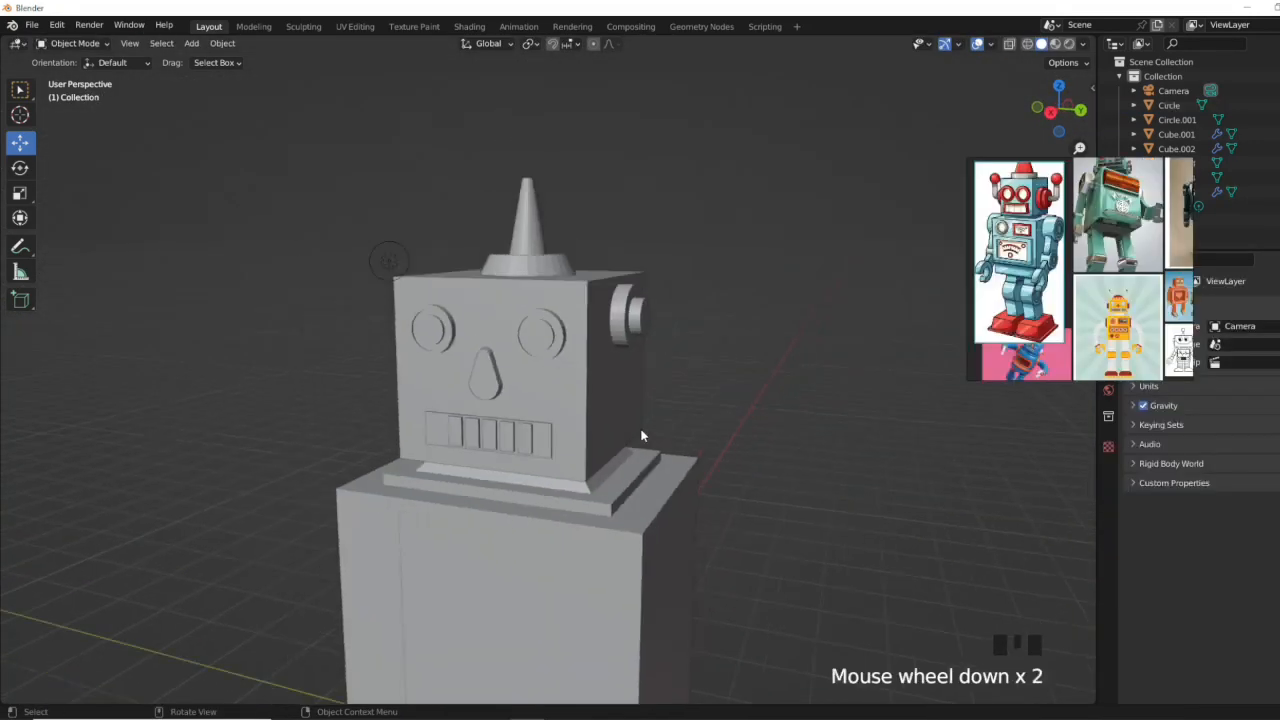
Step: Add a cylinder, isolate it, scale it up by about 1.135 and flatten it along Z into a disc
key("shift+a")
mouse_move(640, 426)
left_click(732, 183)
key("KP_Divide")
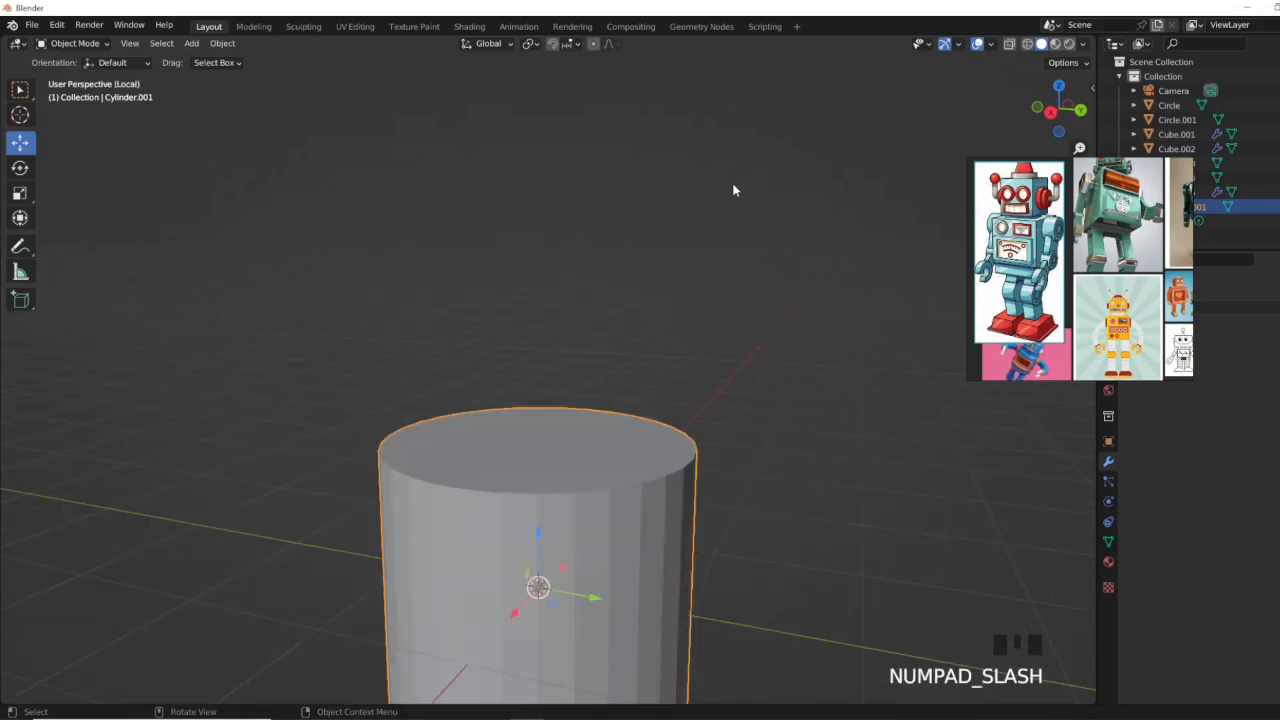
scroll(694, 306, "down", 5)
key("s")
left_click(724, 322)
key("s")
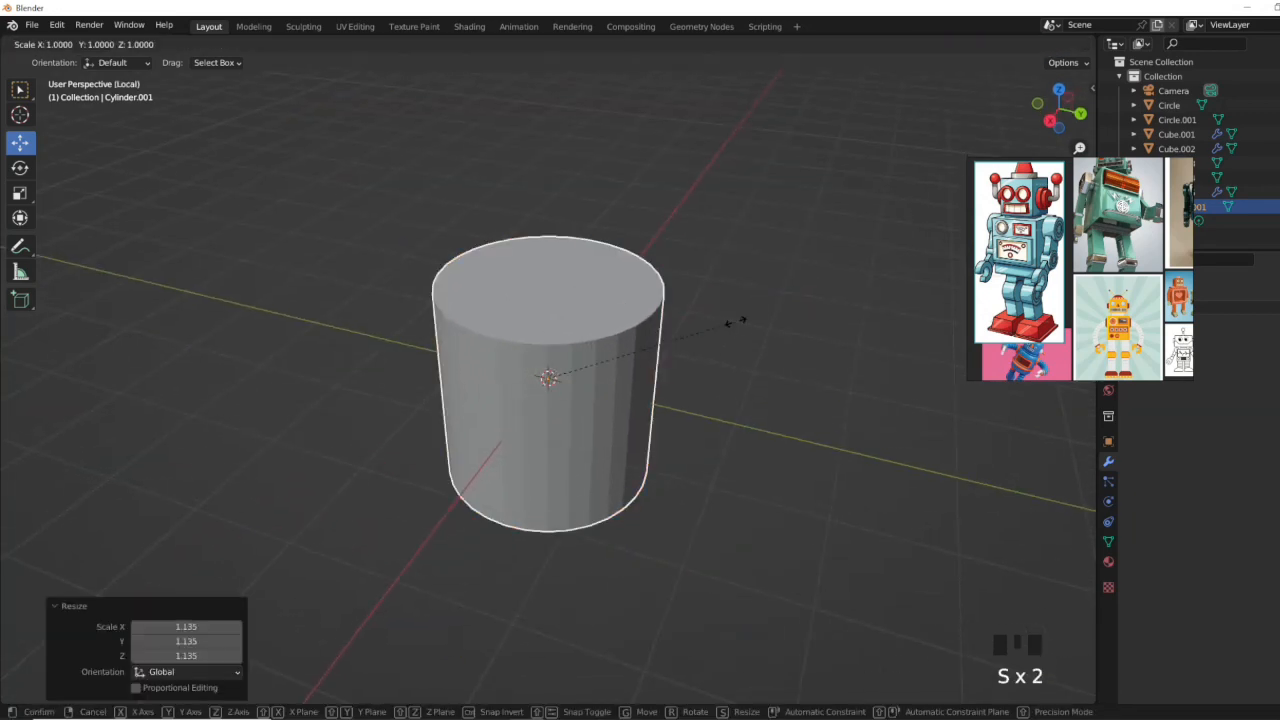
key("z")
key("Tab")
Step: Add a Mirror modifier on the Y axis to the disc and move its mesh outward along Y
left_click(1160, 306)
left_click(1015, 475)
left_click_drag(604, 392, 786, 436)
right_click_drag(1000, 165, 1010, 267)
left_click(1056, 121)
key("KP_Divide")
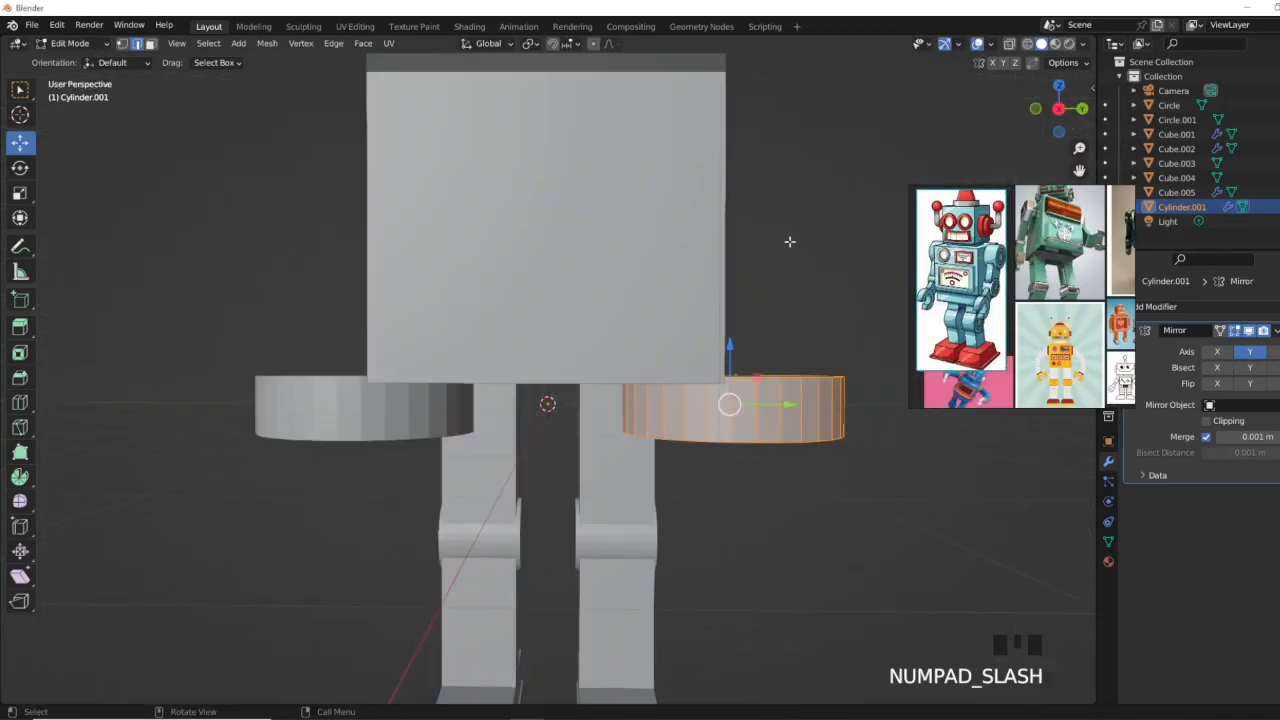
Step: Raise the disc about 2.87 m to shoulder height, rotate it 90° upright and scale it to about 0.457
scroll(794, 243, "down", 4)
left_click_drag(618, 532, 618, 406)
left_click(1050, 112)
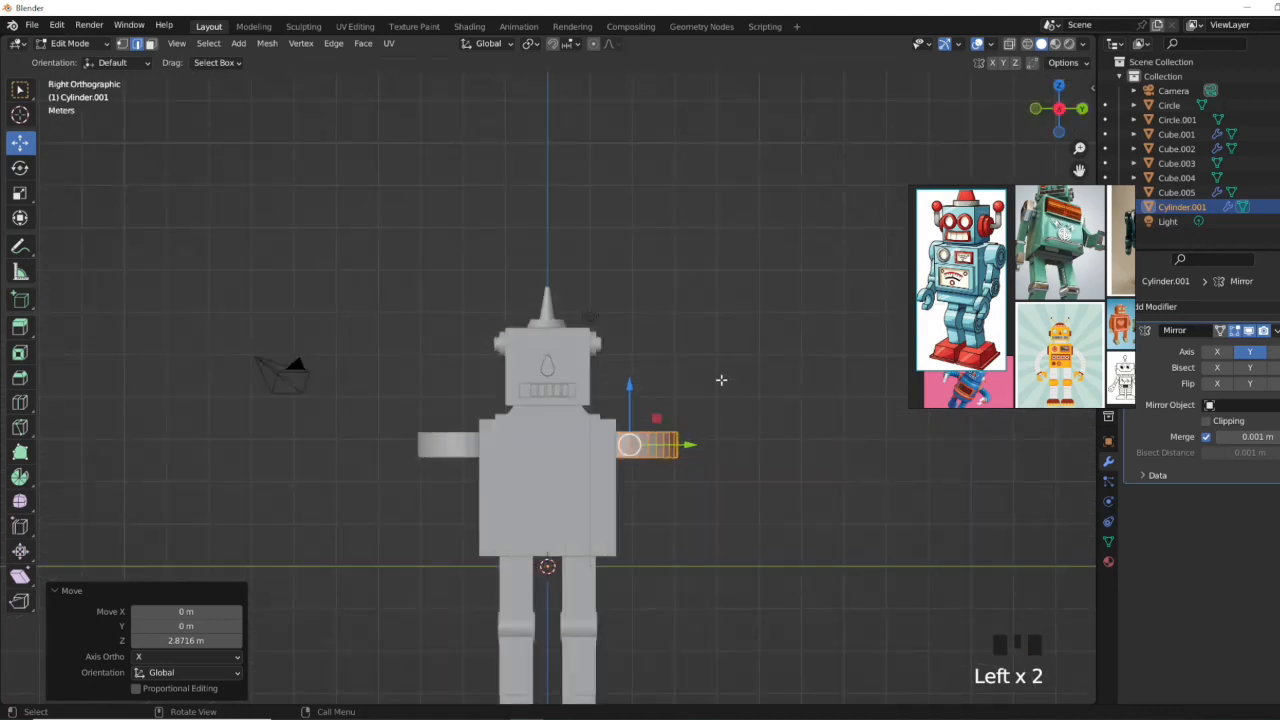
type("90")
key("Return")
left_click(657, 401)
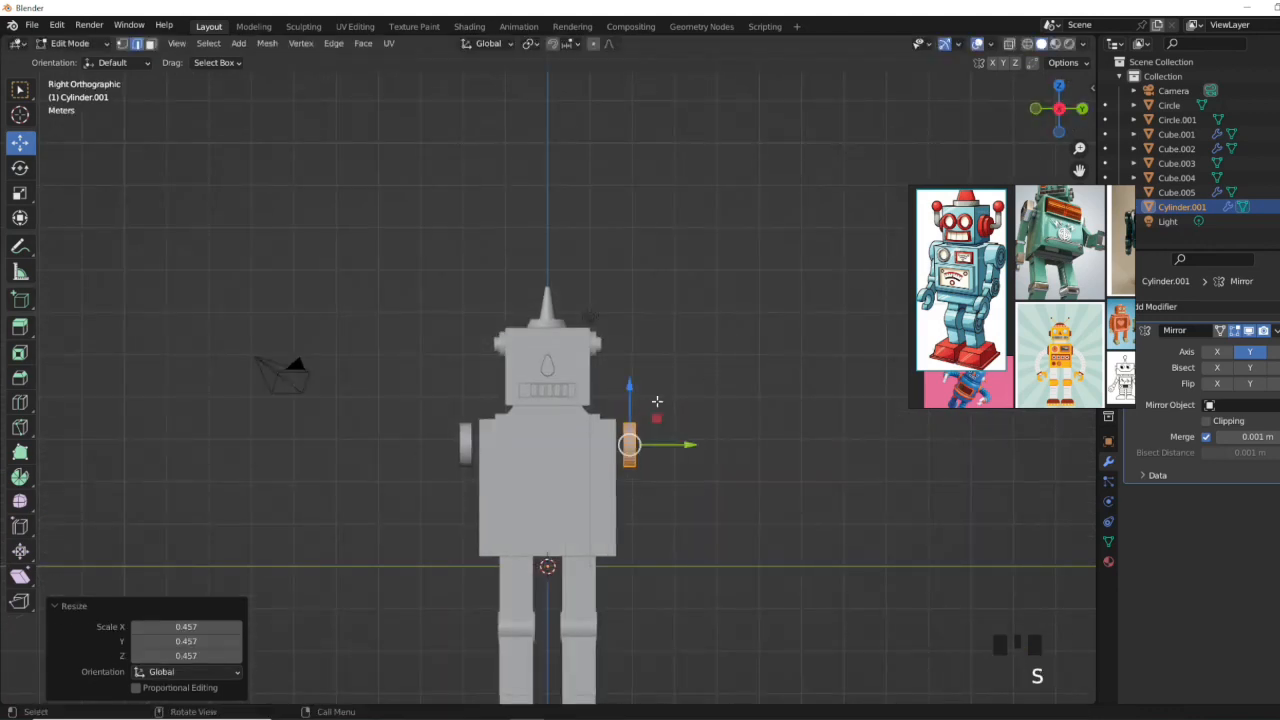
Step: Position the mirrored shoulder disc against the upper side of the body
left_click(672, 447)
left_click_drag(620, 403, 620, 408)
scroll(700, 400, "up", 1)
middle_click_drag(727, 392, 662, 522)
scroll(727, 442, "up", 2)
left_click(752, 464)
Step: Select the shoulder disc's outer face and adjust its offset from the body
left_click(150, 44)
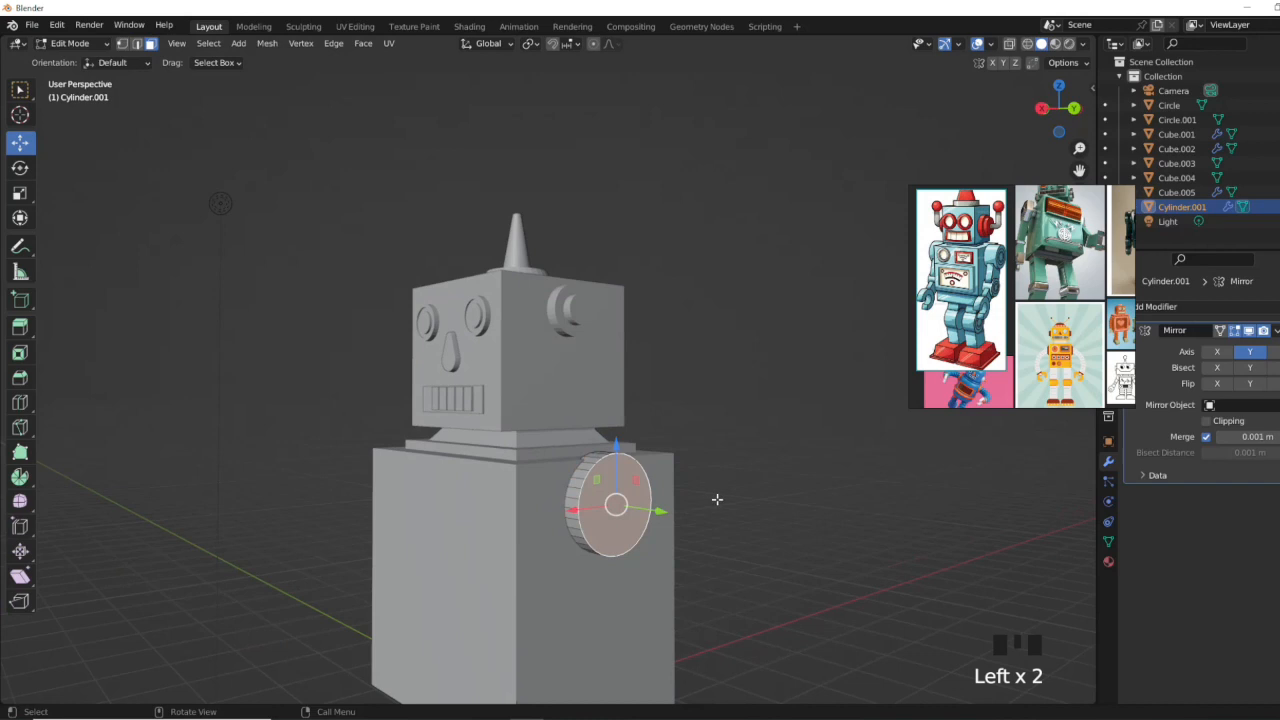
left_click(710, 506)
left_click_drag(786, 451, 797, 456)
middle_click_drag(797, 458, 788, 474)
key("Tab")
scroll(742, 484, "down", 3)
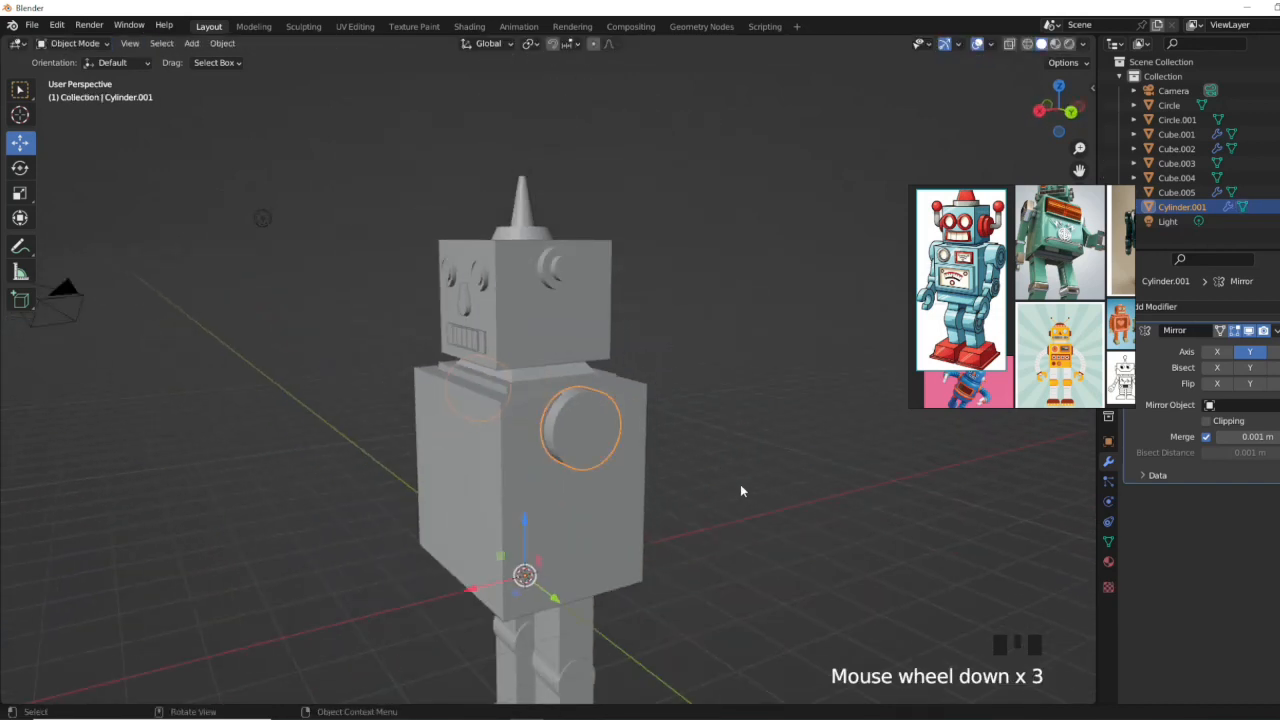
Step: Add a plane in the top view, isolate it and scale it to about 0.276 along X
left_click(740, 485)
key("KP_7")
key("shift+a")
mouse_move(765, 425)
left_click(829, 111)
key("KP_Divide")
key("s")
key("x")
left_click(590, 380)
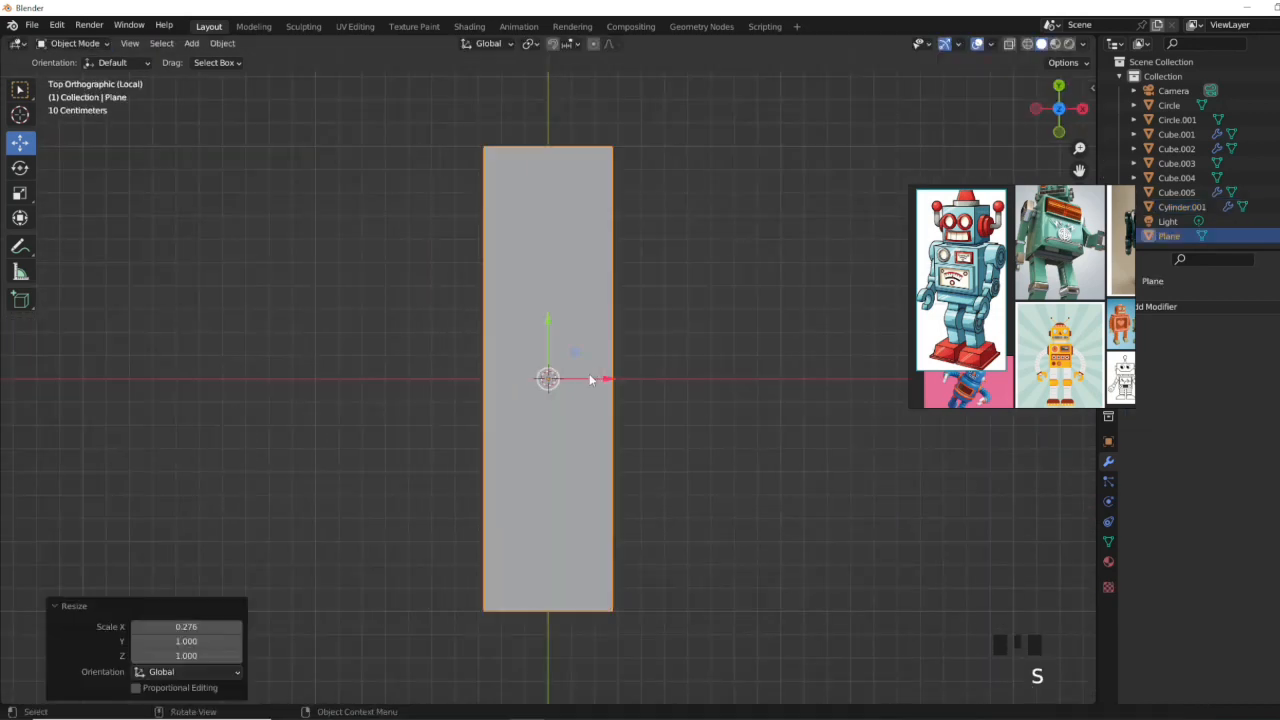
Step: Extrude the narrow plane into a thin slab for the upper arm
middle_click_drag(619, 428, 575, 292)
key("Tab")
key("e")
left_click(625, 369)
key("Tab")
Step: Try to place the arm slab upright beside the body, below the shoulder disc
key("KP_Divide")
middle_click_drag(758, 274, 450, 362)
left_click_drag(602, 568, 709, 588)
key("KP_3")
key("Return")
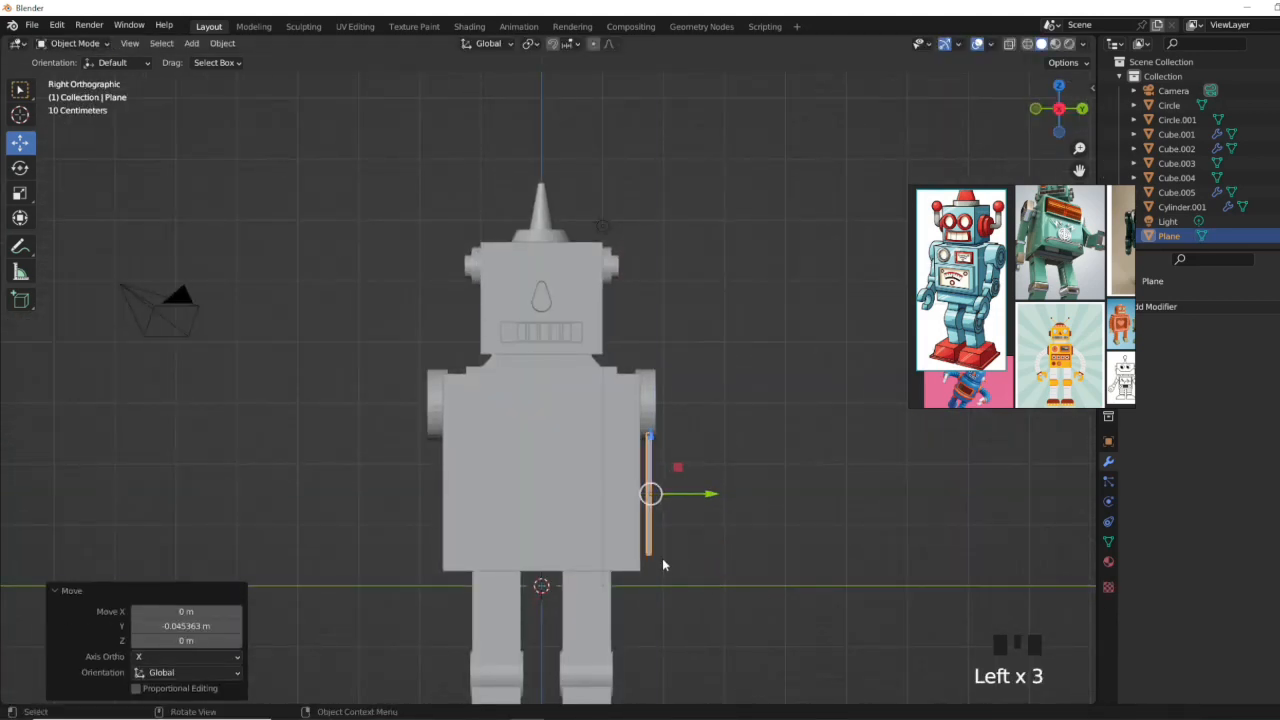
Step: Mirror the arm slab on the Y axis and move it up beside the body, below the shoulder disc
key("KP_Divide")
key("Tab")
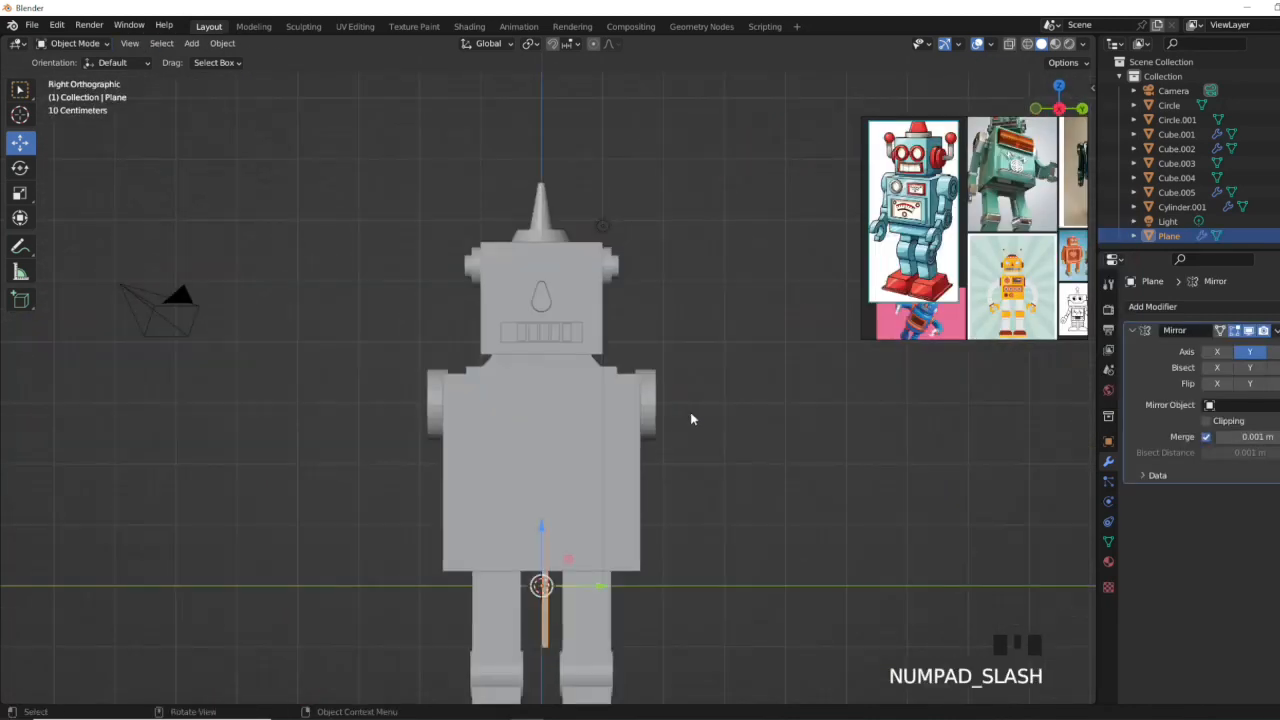
left_click_drag(592, 586, 688, 537)
left_click_drag(641, 528, 642, 427)
left_click_drag(698, 487, 699, 487)
middle_click_drag(700, 486, 657, 470)
Step: Rescale the arm slab along X and shift it about 0.11 m along Y toward the body
left_click_drag(675, 513, 664, 518)
key("s")
key("x")
left_click(701, 510)
middle_click_drag(664, 518, 731, 514)
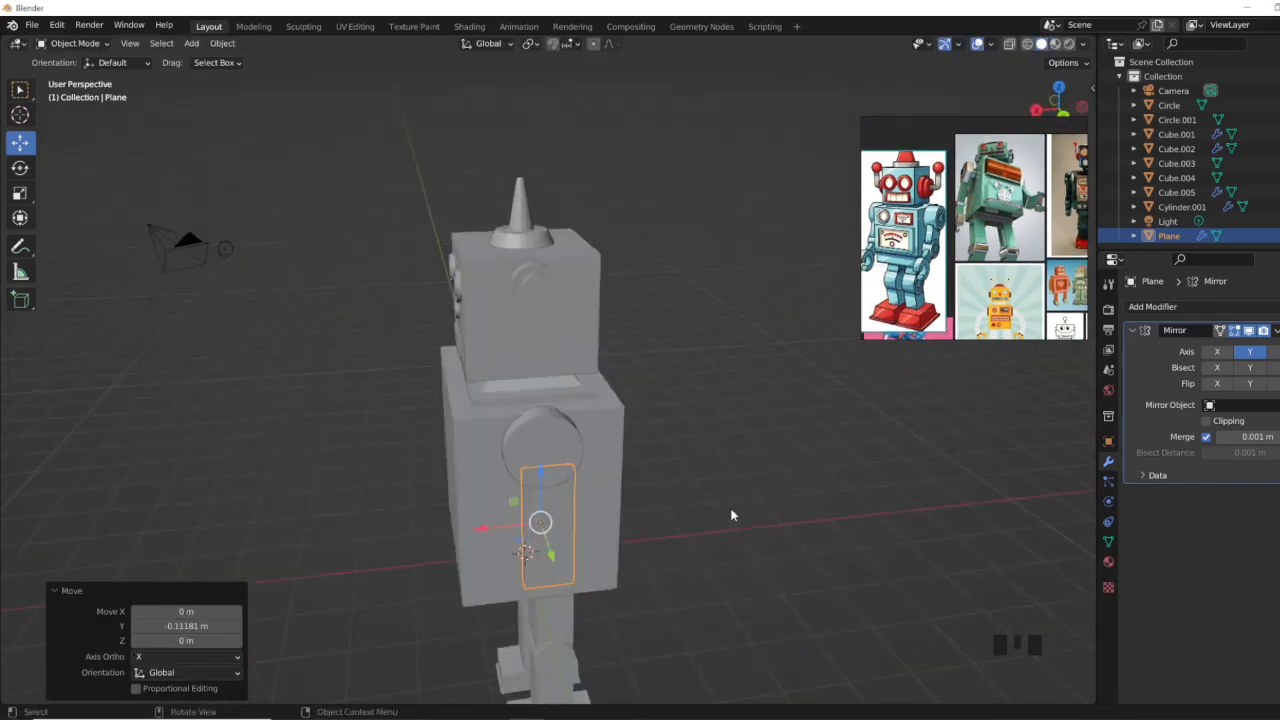
Step: Rotate the arm slab in the side view so it slants forward from the shoulder disc
left_click(1064, 117)
key("r")
left_click(593, 477)
left_click(500, 480)
middle_click_drag(500, 480, 517, 491)
key("Tab")
scroll(554, 478, "up", 4)
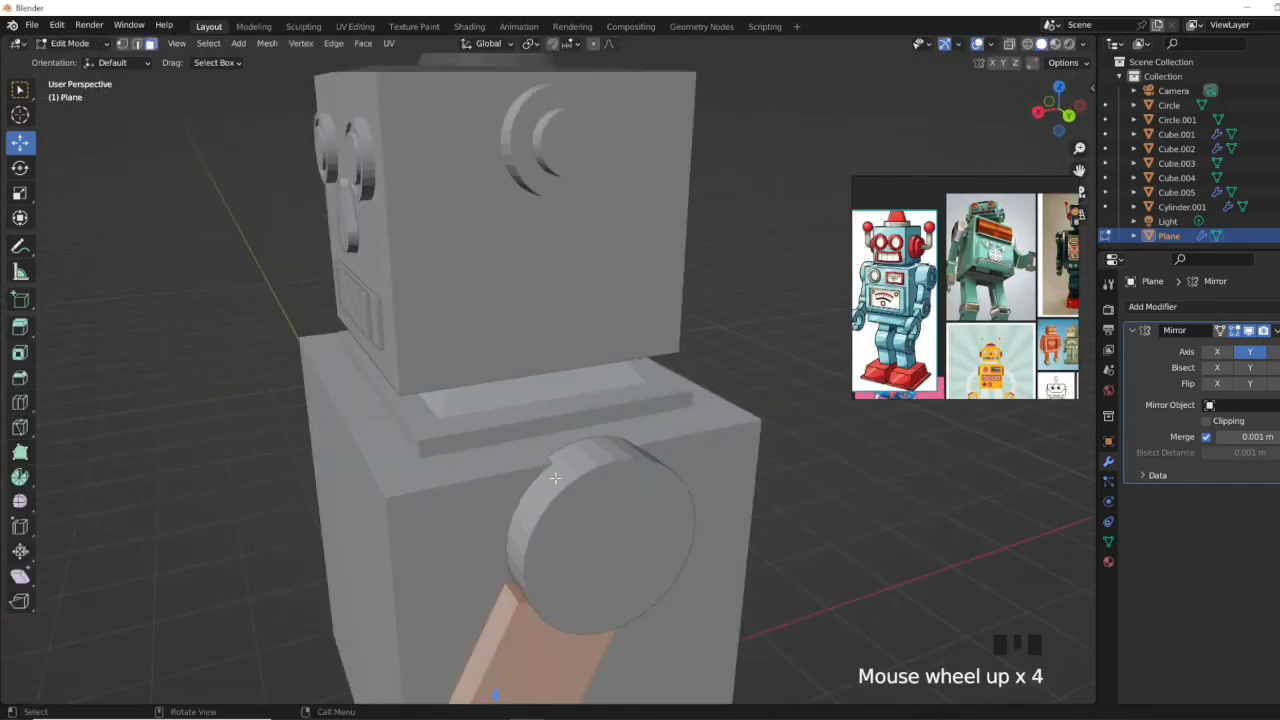
left_click(517, 544)
key("ctrl+z")
key("ctrl+z")
Step: Select the arm slab's outer face and move it along Y to adjust the arm's thickness
middle_click_drag(517, 544, 640, 535)
key("Tab")
key("Tab")
left_click(650, 541)
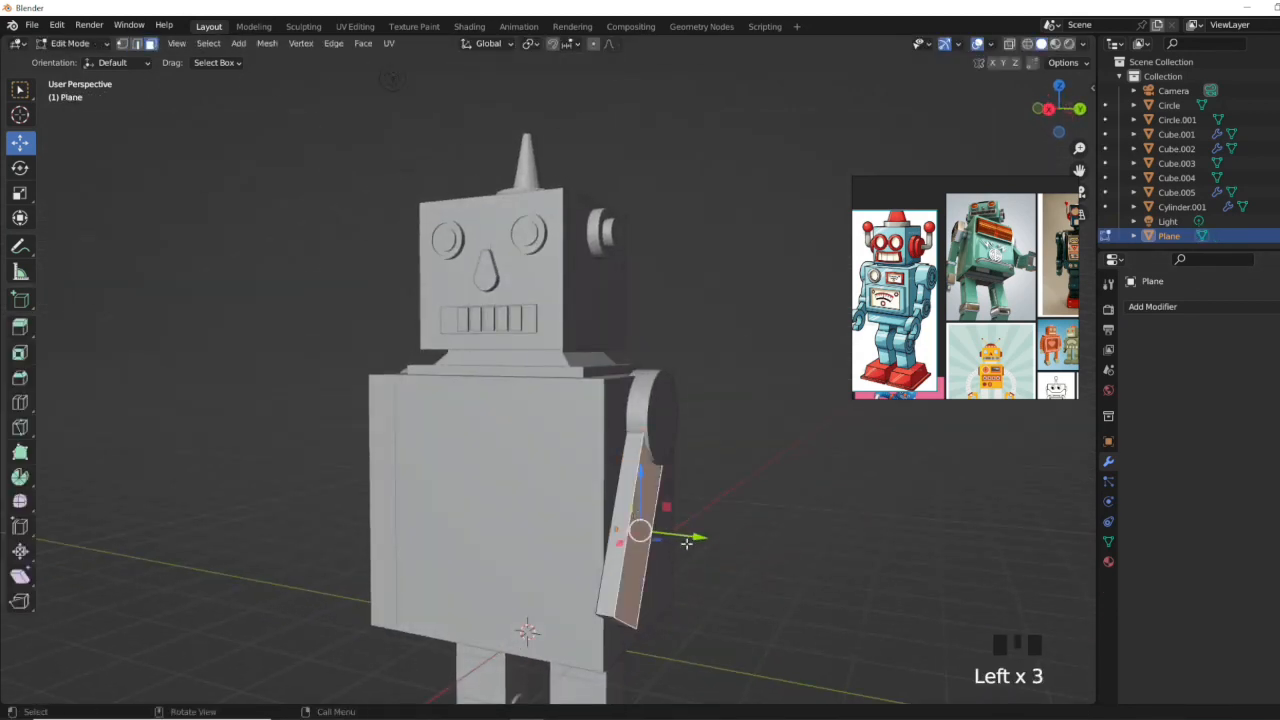
left_click_drag(693, 543, 694, 543)
Step: Move the arm's lower end face up about 0.2 m along Z and nudge it to reshape the arm
middle_click_drag(742, 538, 714, 535)
left_click(602, 620)
left_click_drag(601, 574, 604, 556)
key("g")
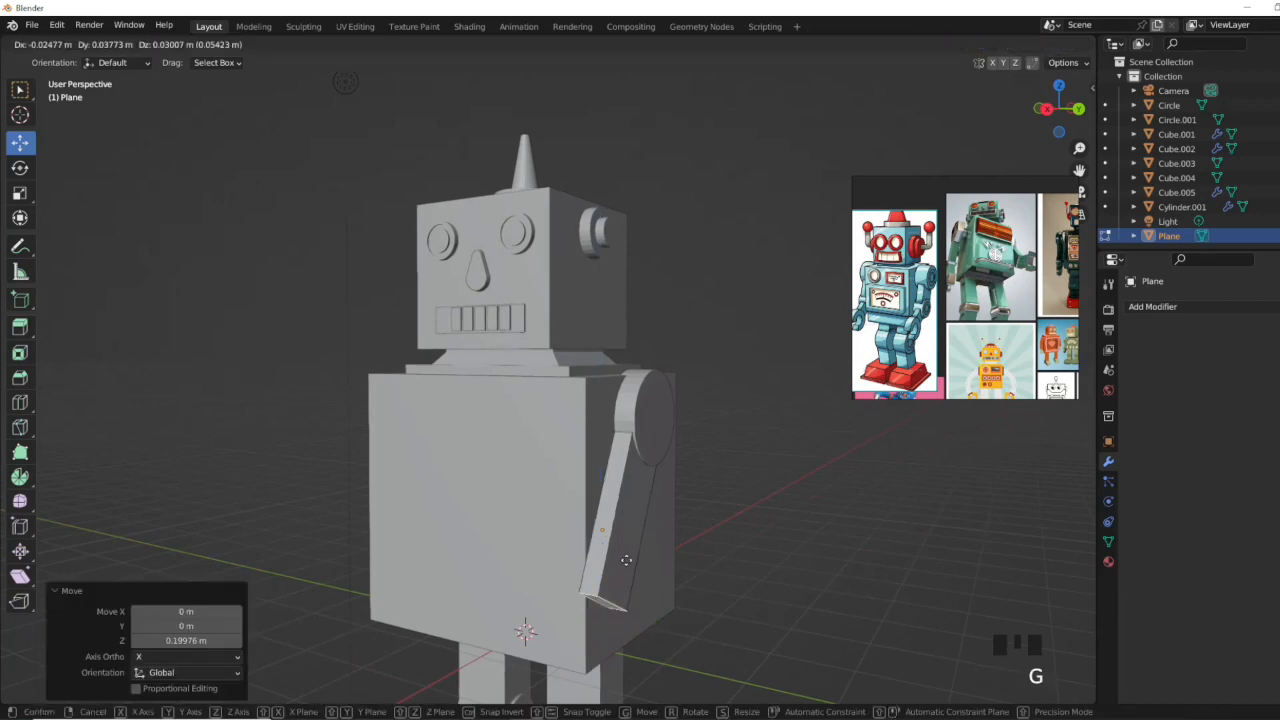
middle_click_drag(630, 513, 527, 516)
left_click_drag(357, 526, 372, 541)
key("Tab")
Step: Duplicate the shoulder disc and place the copy at the arm's lower end as an elbow joint
middle_click_drag(496, 497, 623, 467)
left_click(623, 467)
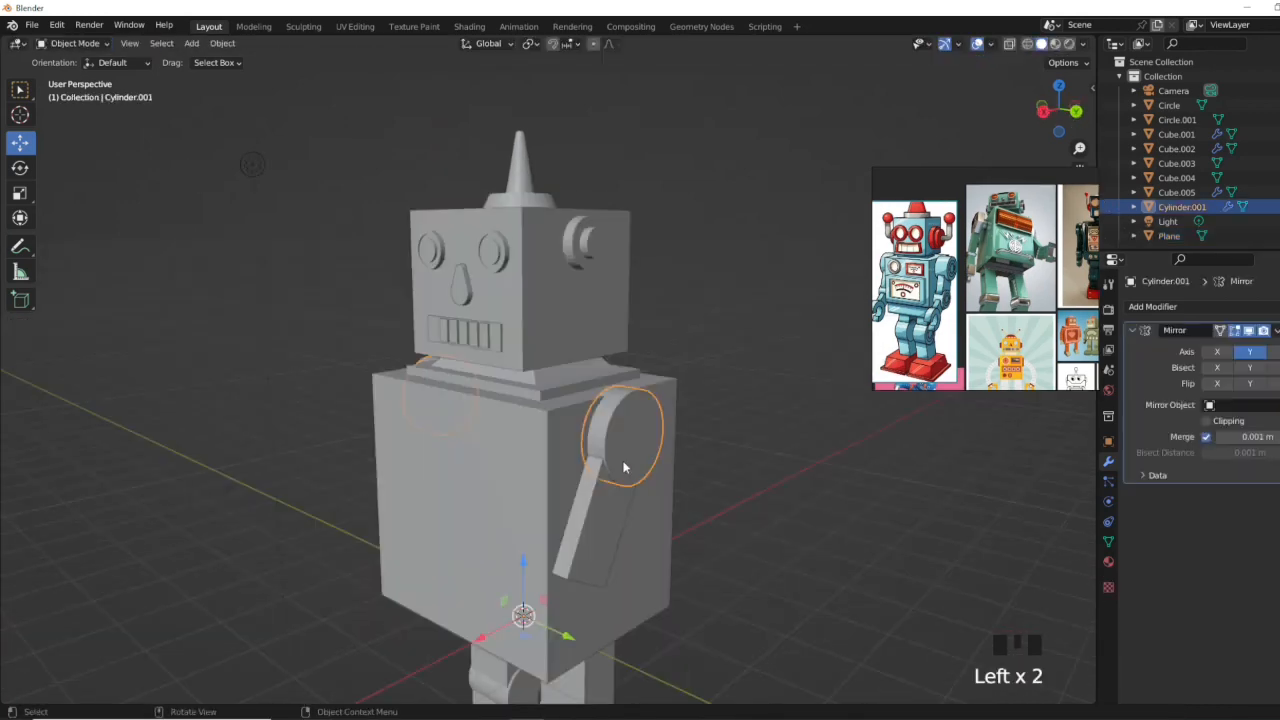
left_click(576, 602)
key("KP_3")
scroll(703, 533, "up", 3)
middle_click_drag(696, 518, 597, 347, "shift")
scroll(545, 552, "down", 3)
left_click_drag(518, 668, 535, 665)
middle_click_drag(475, 591, 602, 501)
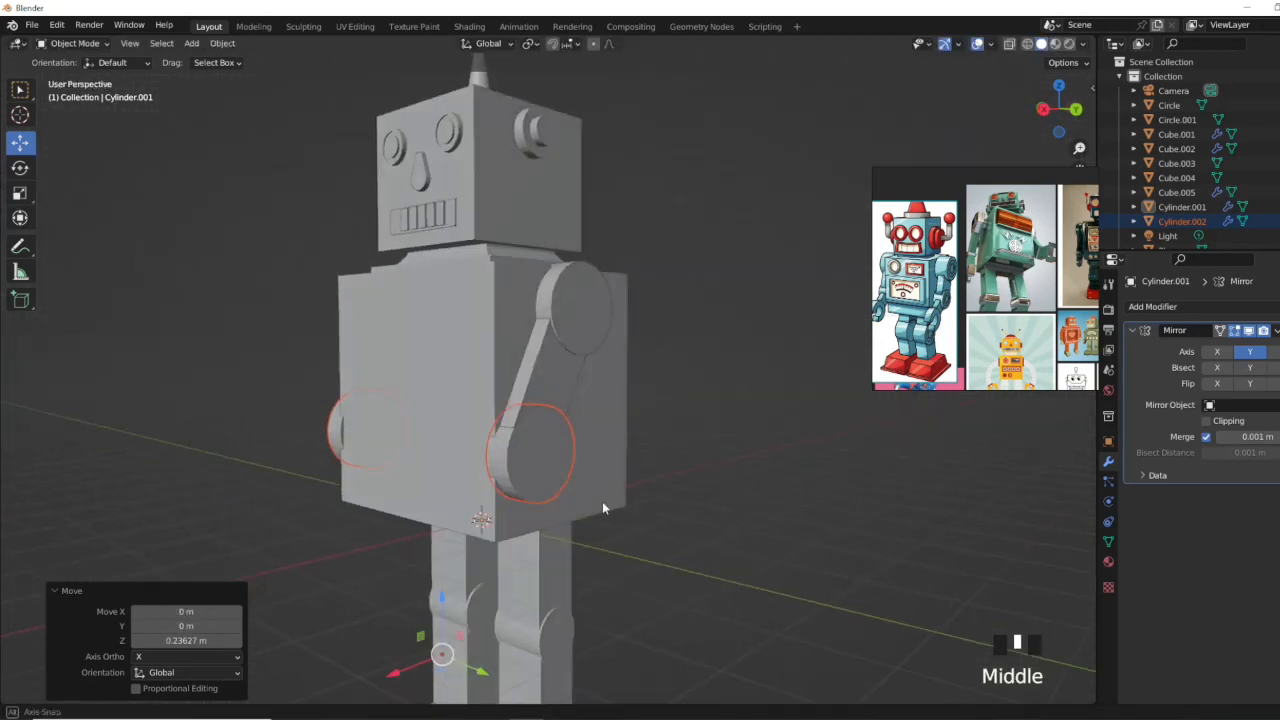
Step: Select the elbow disc's whole mesh in edit mode and shift it about 0.04 m along Z
scroll(593, 477, "up", 3)
key("g")
key("Tab")
key("Tab")
triple_click(518, 493)
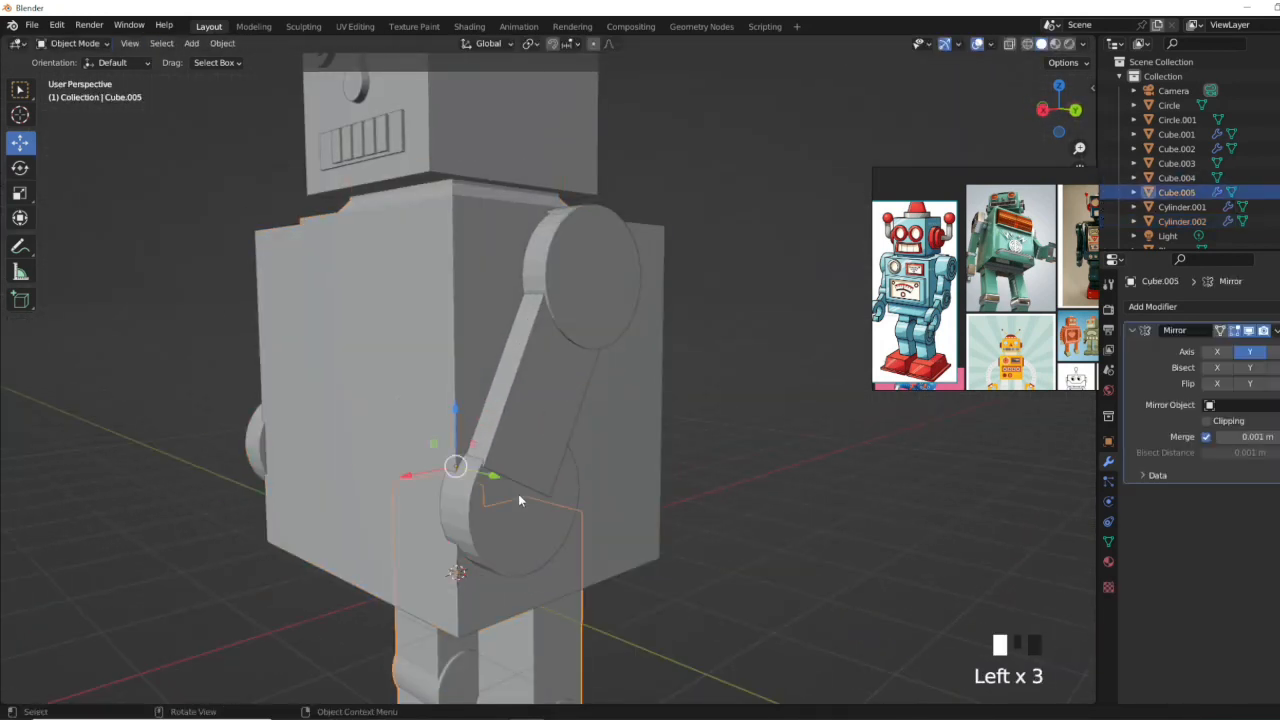
key("Tab")
left_click_drag(548, 507, 565, 535)
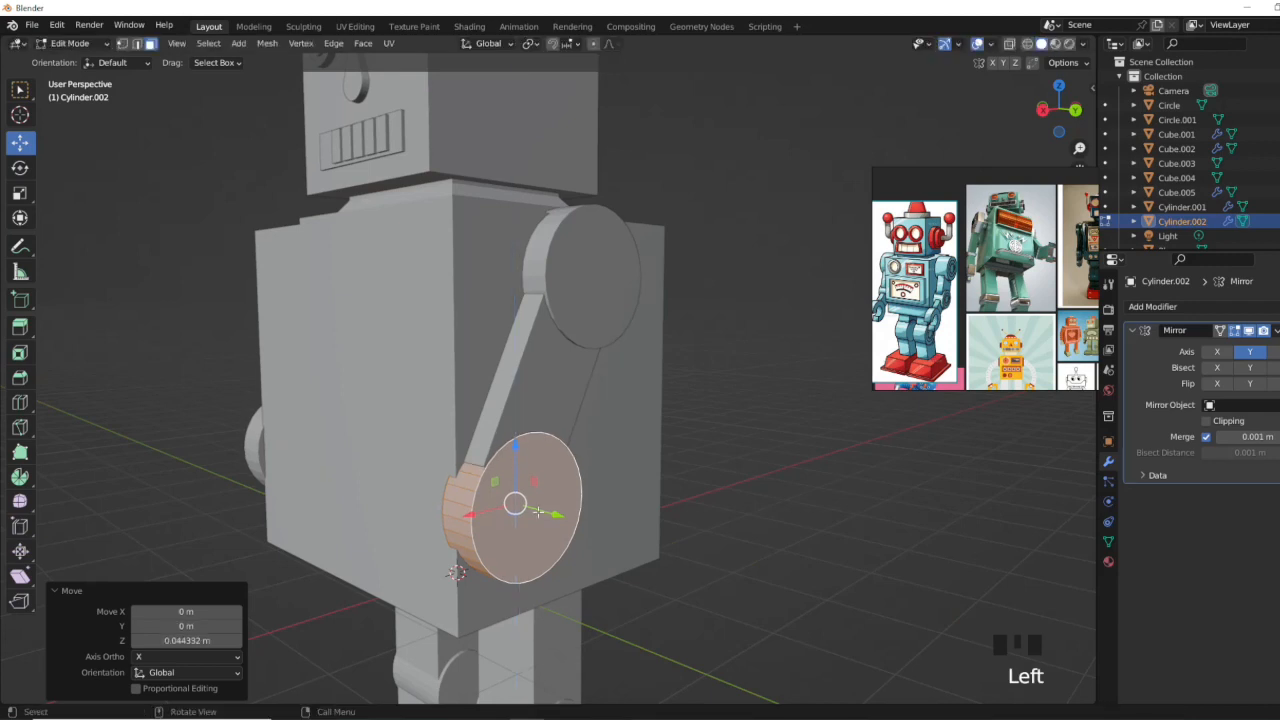
Step: Move the elbow disc about 0.09 m along negative Y towards the body and about 0.14 m forward along X
middle_click_drag(538, 512, 680, 530)
key("s")
left_click(700, 523)
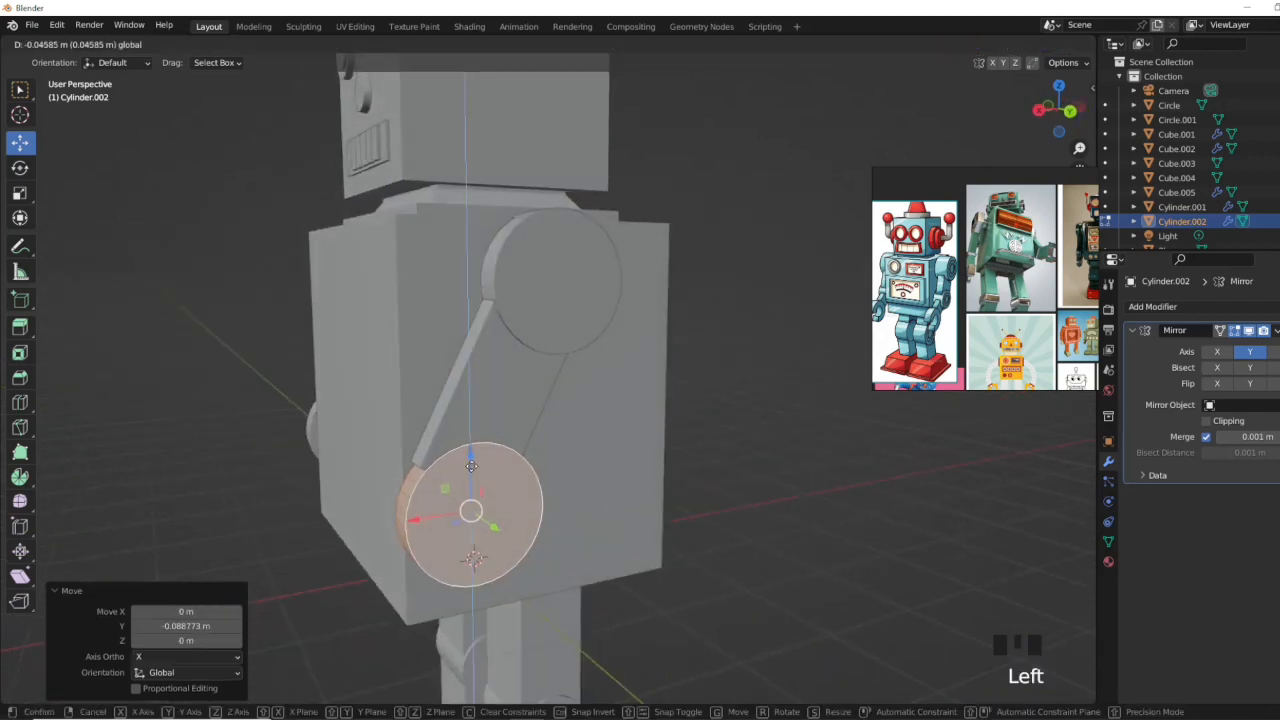
left_click_drag(425, 519, 397, 521)
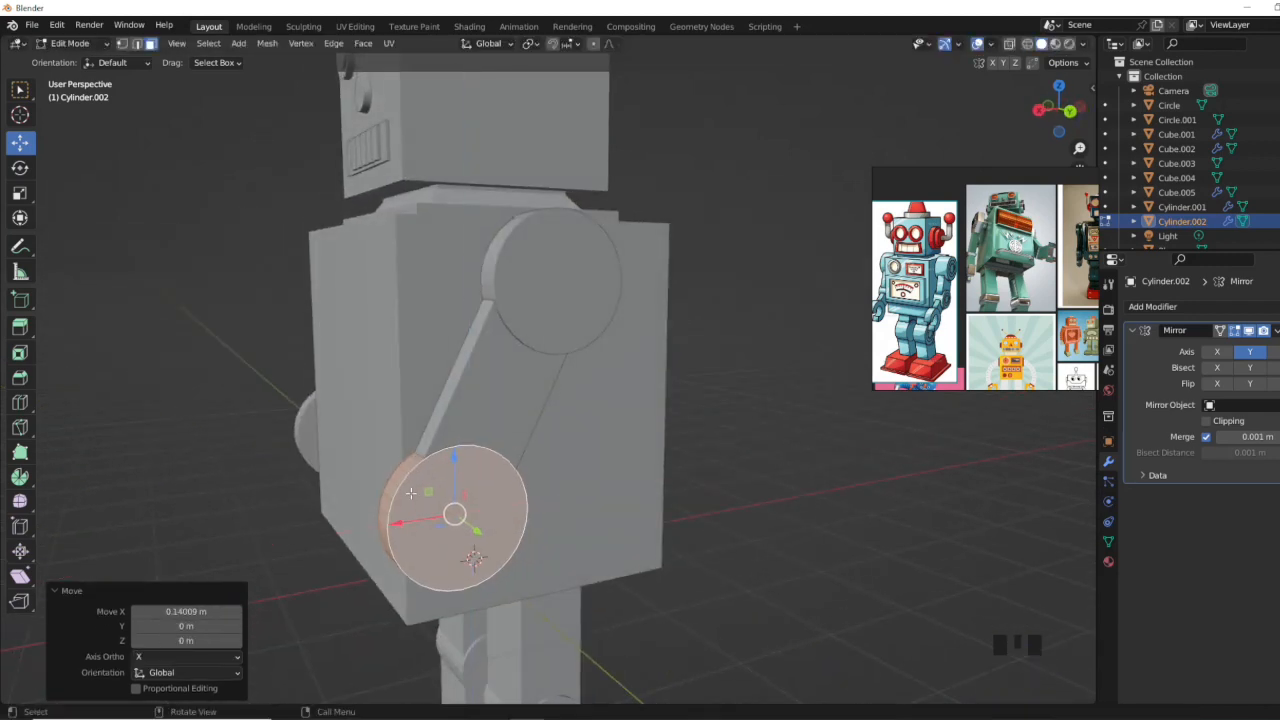
Step: Fine-tune the elbow disc's height and depth so it caps the arm's lower end, and return to object mode
middle_click_drag(411, 493, 443, 523)
scroll(443, 523, "up", 2)
scroll(443, 523, "down", 2)
left_click_drag(484, 497, 483, 471)
left_click_drag(438, 541, 468, 531)
middle_click_drag(513, 525, 465, 484)
left_click_drag(363, 468, 353, 467)
key("Tab")
Step: Place an arm slab as the forearm in the side view, moving it down and forward and rotating it to extend from the elbow
middle_click_drag(479, 428, 571, 420)
left_click(594, 469)
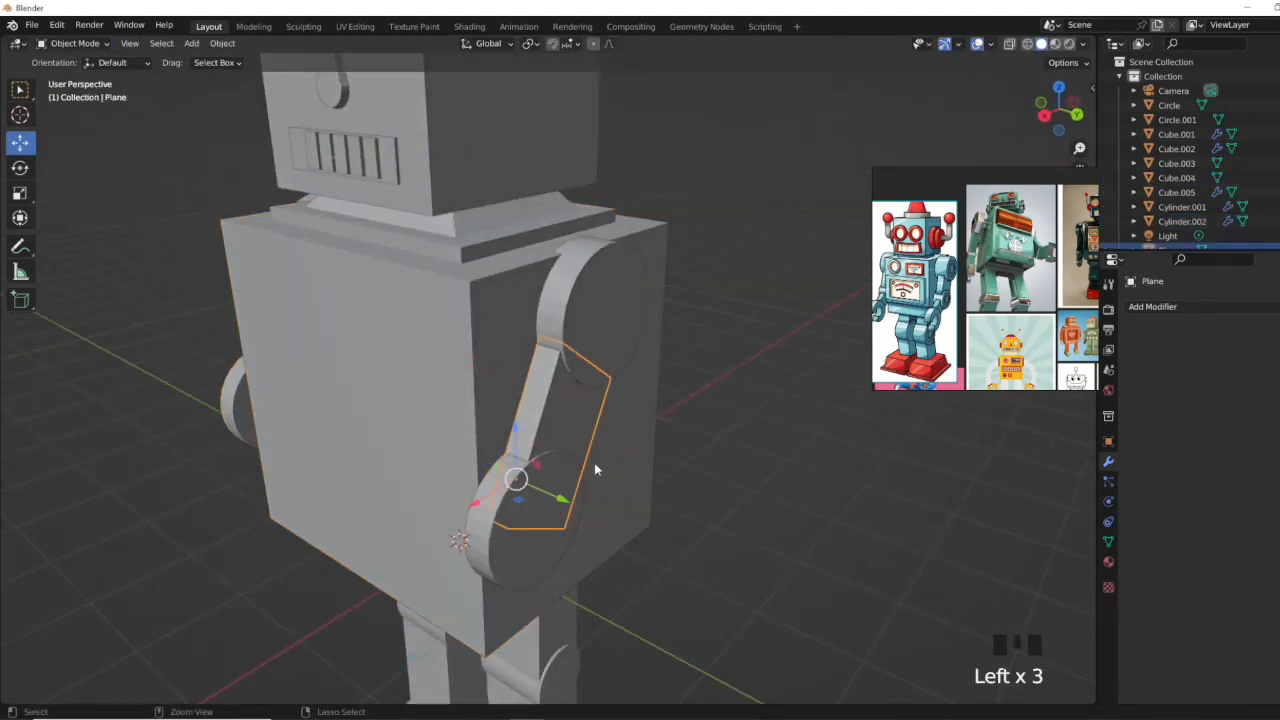
left_click(1077, 116)
left_click_drag(423, 350, 423, 463)
left_click_drag(367, 523, 298, 523)
key("r")
left_click(464, 512)
key("g")
left_click(435, 499)
middle_click_drag(437, 499, 463, 487)
left_click(1066, 113)
left_click(372, 478)
Step: Copy the upper arm slab and place the copy on the opposite side of the body
middle_click_drag(372, 478, 600, 440)
scroll(424, 420, "down", 2)
scroll(430, 435, "down", 1)
left_click(600, 440)
left_click(605, 388)
key("ctrl+c")
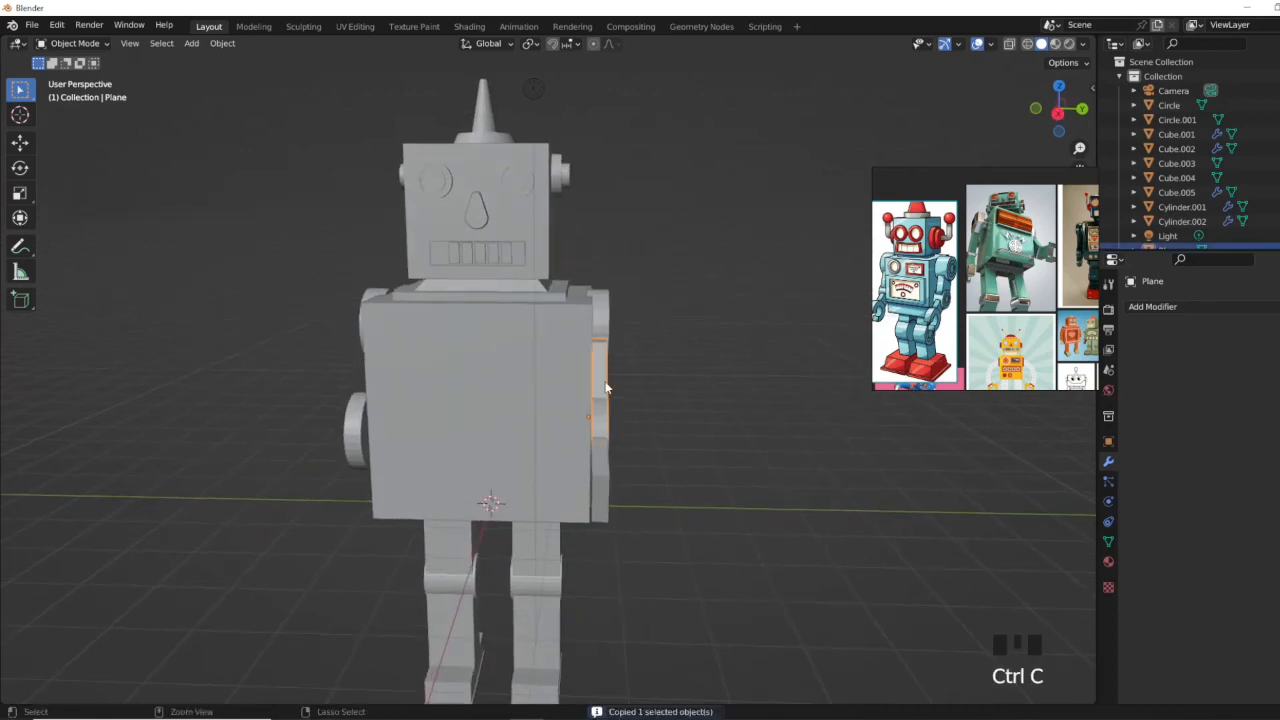
key("ctrl+v")
left_click(1057, 113)
left_click(498, 334)
Step: Nudge the copied arm slab slightly along X in the front view to line it up with the shoulder and elbow discs
left_click(591, 424)
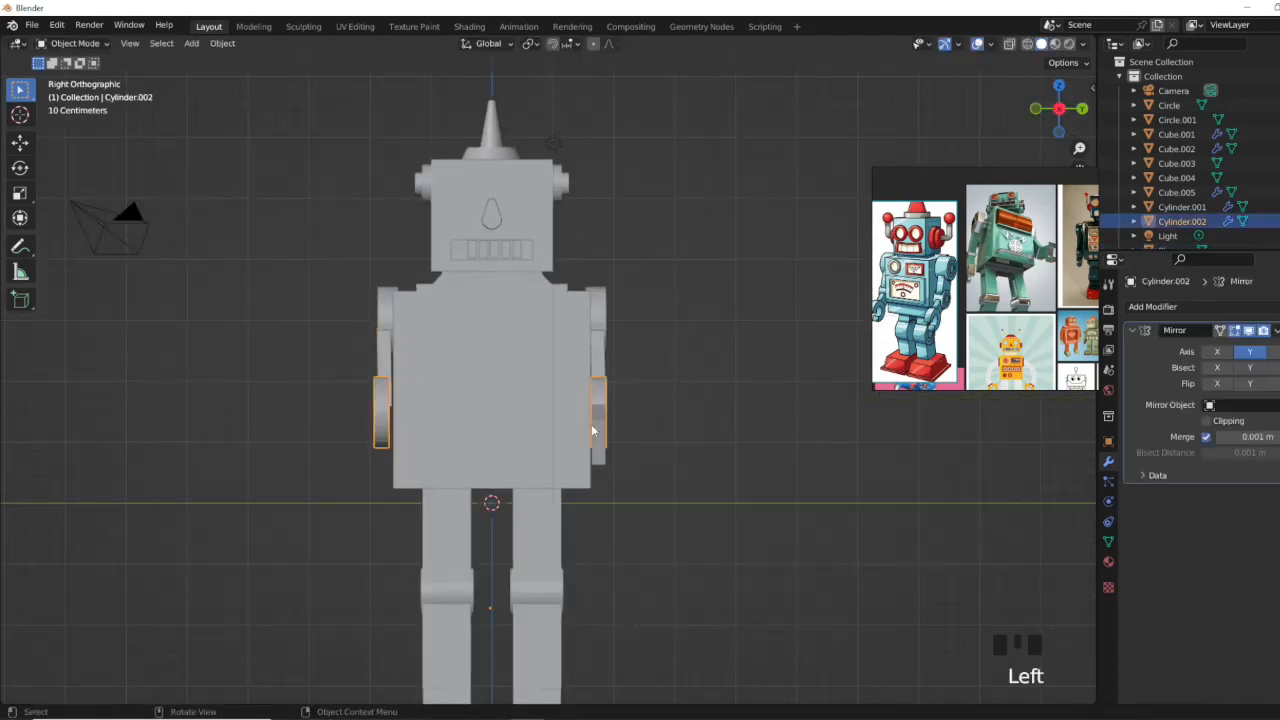
middle_click_drag(591, 424, 625, 436)
left_click(625, 436)
left_click(625, 436)
left_click(625, 436)
left_click(1036, 109)
middle_click_drag(768, 345, 669, 345, "shift")
left_click(20, 143)
left_click_drag(646, 406, 641, 406)
Step: Copy the forearm slab and move the copy across to the opposite side of the body
middle_click_drag(738, 335, 566, 375)
left_click(834, 580)
middle_click_drag(708, 512, 663, 490)
left_click(819, 477)
key("ctrl+c")
key("ctrl+v")
left_click(1040, 111)
left_click_drag(754, 405, 754, 345)
left_click(1086, 109)
left_click_drag(808, 394, 426, 394)
Step: Lower the copied forearm about 0.47 m along Z and shift it about 0.06 m along Y onto the opposite elbow
middle_click_drag(505, 376, 660, 401)
left_click_drag(752, 400, 754, 462)
middle_click_drag(745, 470, 694, 502)
left_click_drag(681, 557, 684, 553)
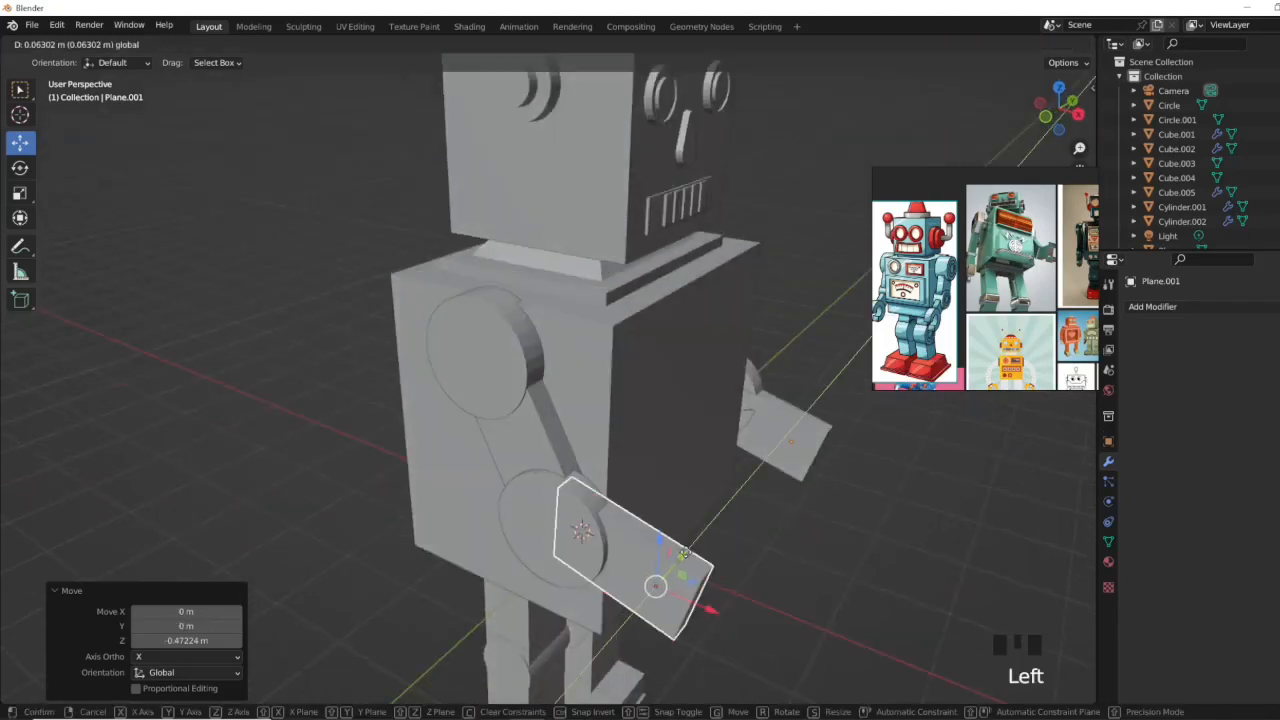
Step: Rotate the forearm in the side view to angle it from the elbow, and adjust its position
left_click(1047, 118)
key("shift+space")
key("r")
left_click(769, 377)
mouse_move(806, 296)
middle_mouse_down()
mouse_move(713, 318)
mouse_move(804, 296)
middle_mouse_up()
left_click(727, 403)
left_click(1051, 121)
left_click_drag(790, 363, 768, 347)
left_click(750, 307)
Step: Save the Blender file as robot
middle_click_drag(750, 307, 695, 475)
key("ctrl+s")
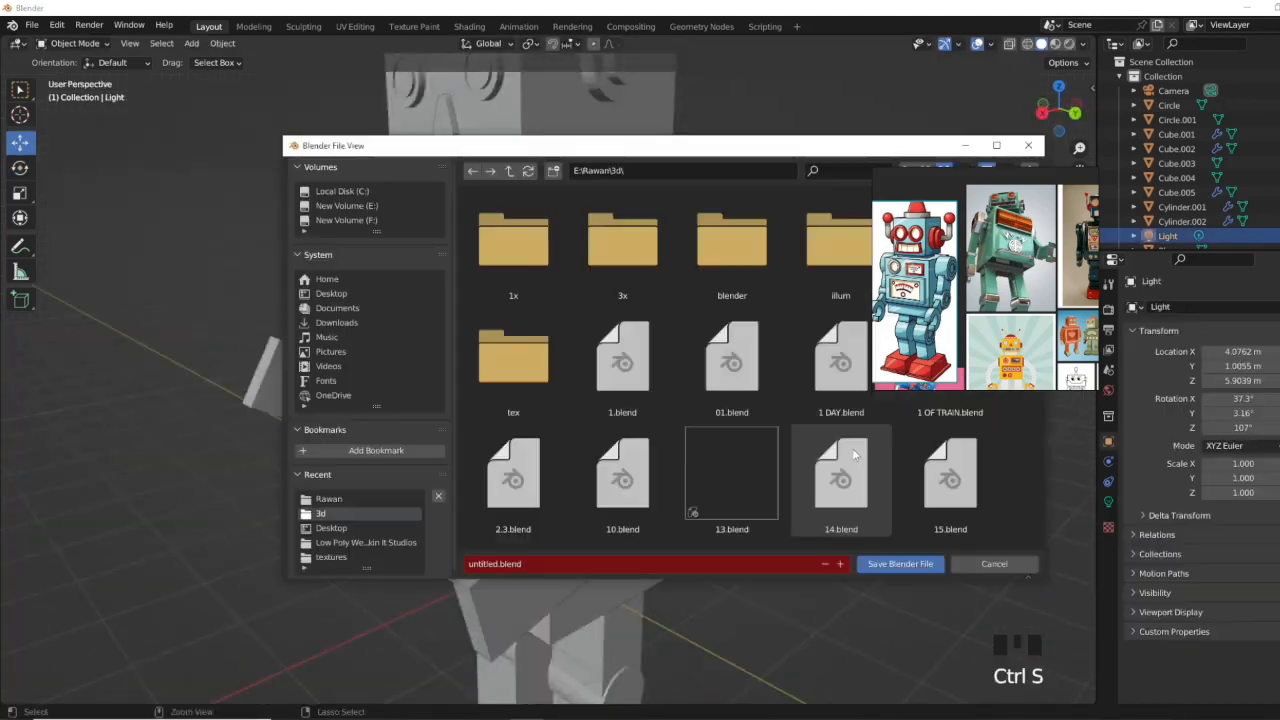
scroll(744, 485, "down", 3)
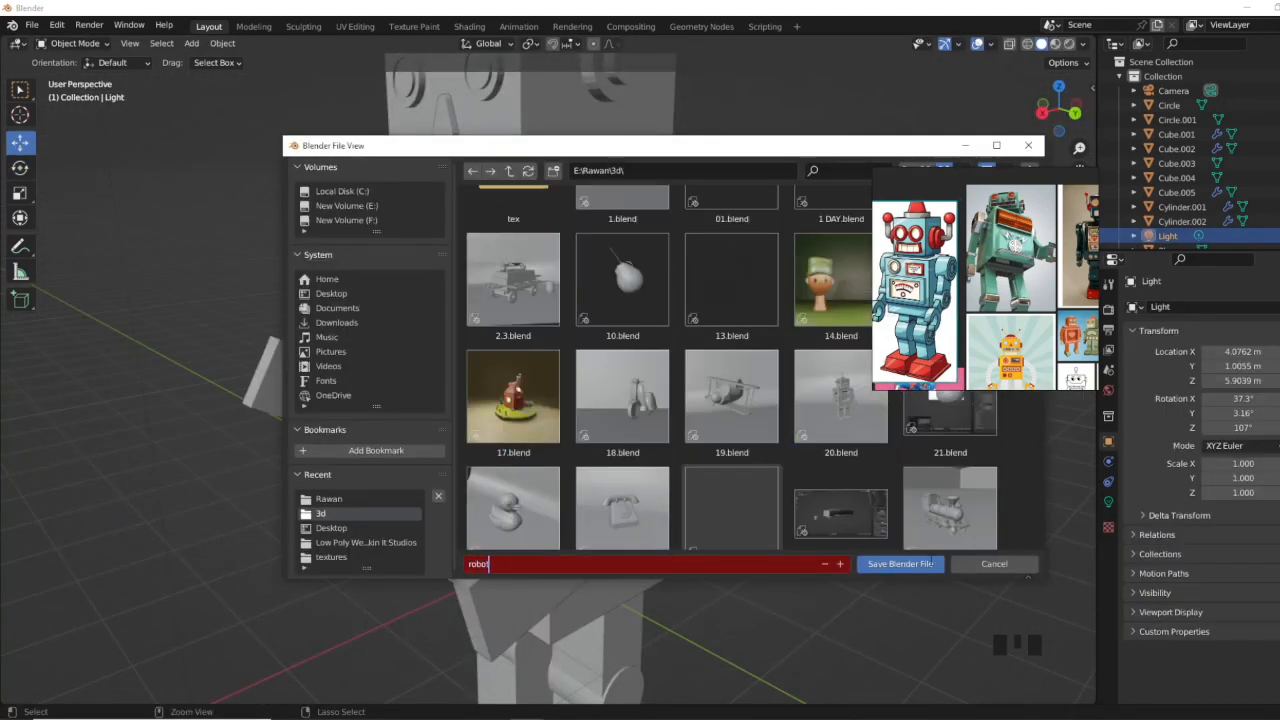
type("robot")
key("Return")
Step: Zoom in on the reference robot's hand, add a 32-vertex circle with a 1 m radius, and isolate and fill it
scroll(683, 352, "up", 1)
scroll(683, 352, "down", 3)
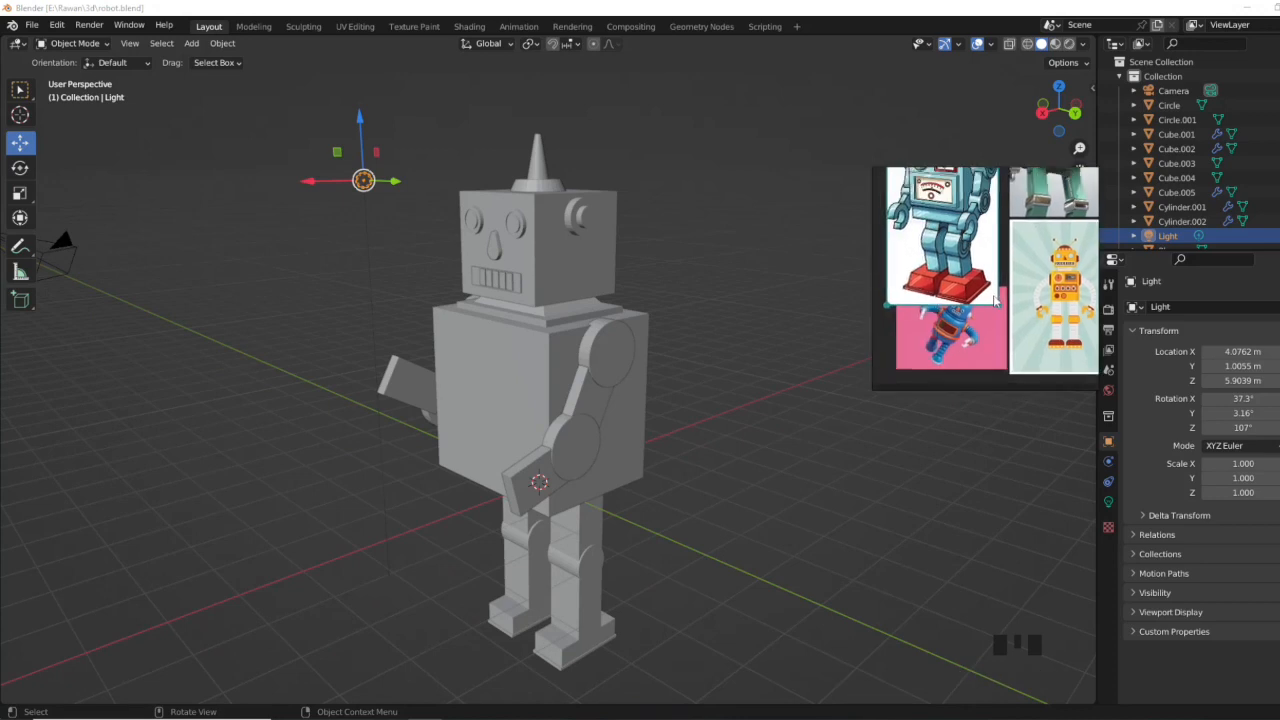
scroll(995, 300, "up", 3)
key("shift+a")
mouse_move(720, 423)
left_click(840, 155)
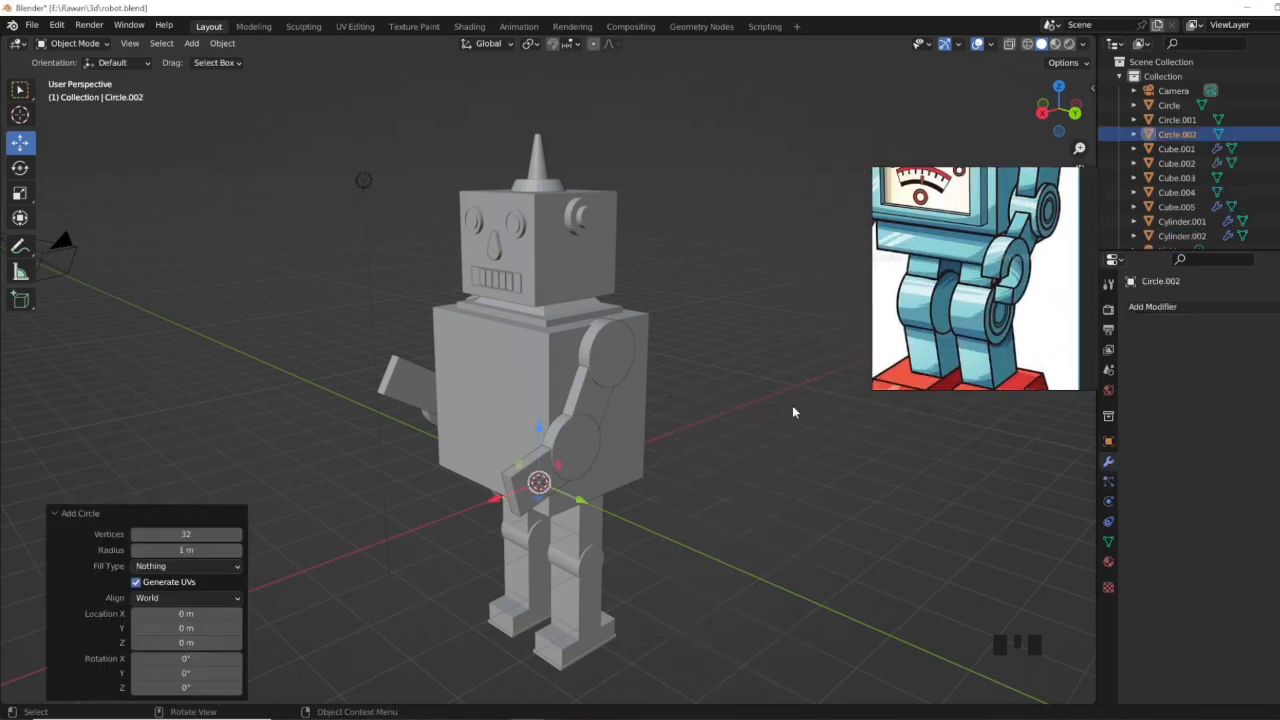
key("KP_Divide")
key("KP_7")
key("Tab")
key("f")
middle_click_drag(792, 405, 614, 449)
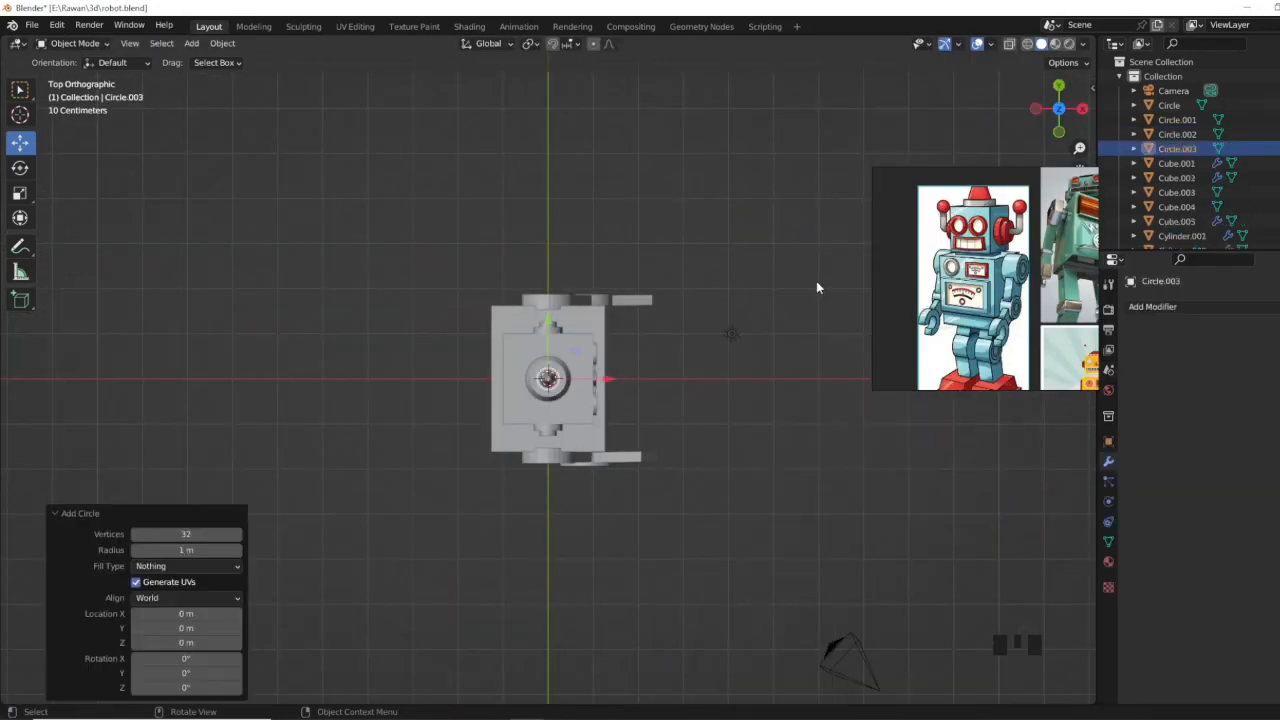
Step: Isolate the new circle and move its upper vertices inward along Y, scaling them to form a C-shaped claw outline
key("KP_Divide")
key("Tab")
left_click_drag(711, 98, 405, 198)
left_click_drag(548, 163, 548, 449)
key("s")
left_click(609, 381)
left_click(707, 429)
Step: Fill the C-shaped outline with a face and extrude it upward into a thick claw
key("Tab")
key("Tab")
key("a")
key("f")
middle_click_drag(711, 500, 566, 366)
key("e")
left_click(580, 328)
key("Tab")
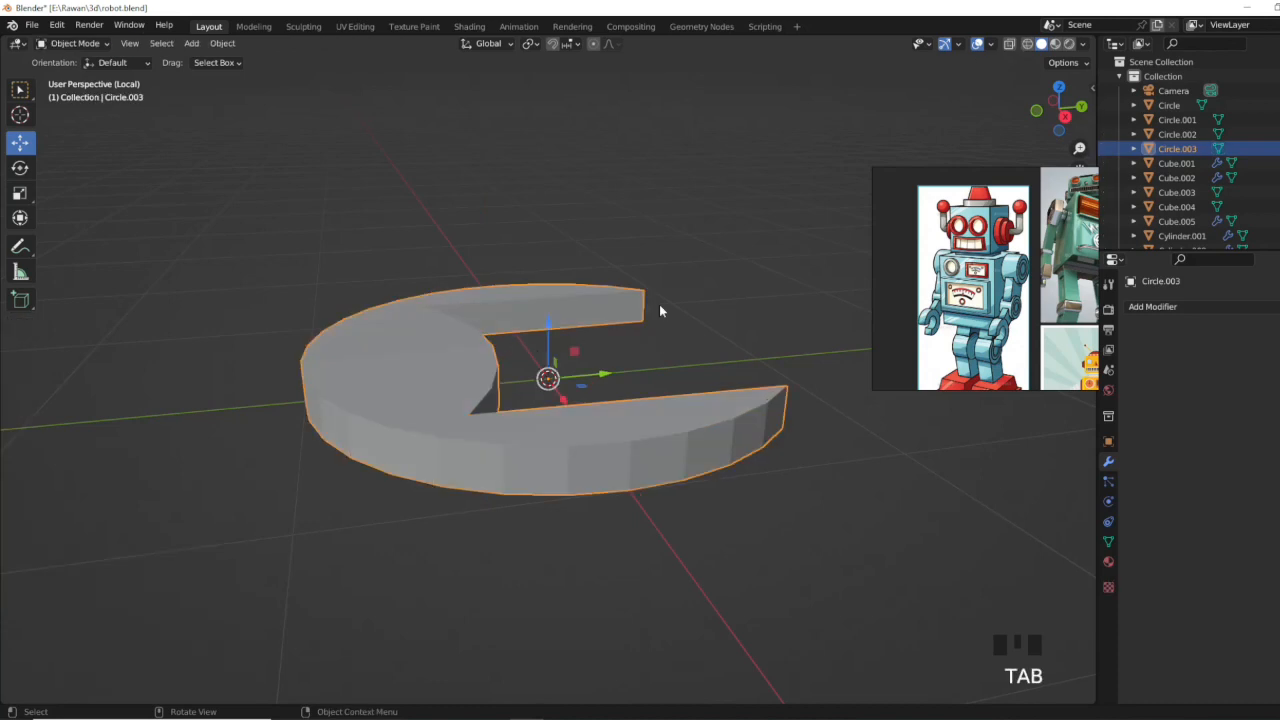
Step: Refine the claw's tips and inner corners in the top view with X-ray on, and leave local view
middle_click_drag(659, 304, 800, 432)
left_click(1060, 106)
key("Tab")
left_click(706, 484)
left_click(1009, 44)
mouse_move(760, 482)
left_mouse_down()
mouse_move(726, 482)
mouse_move(738, 482)
left_mouse_up()
left_click_drag(684, 425, 683, 400)
left_click_drag(359, 499, 357, 501)
left_click_drag(393, 447, 403, 421)
left_click_drag(446, 456, 465, 456)
key("Tab")
key("KP_Divide")
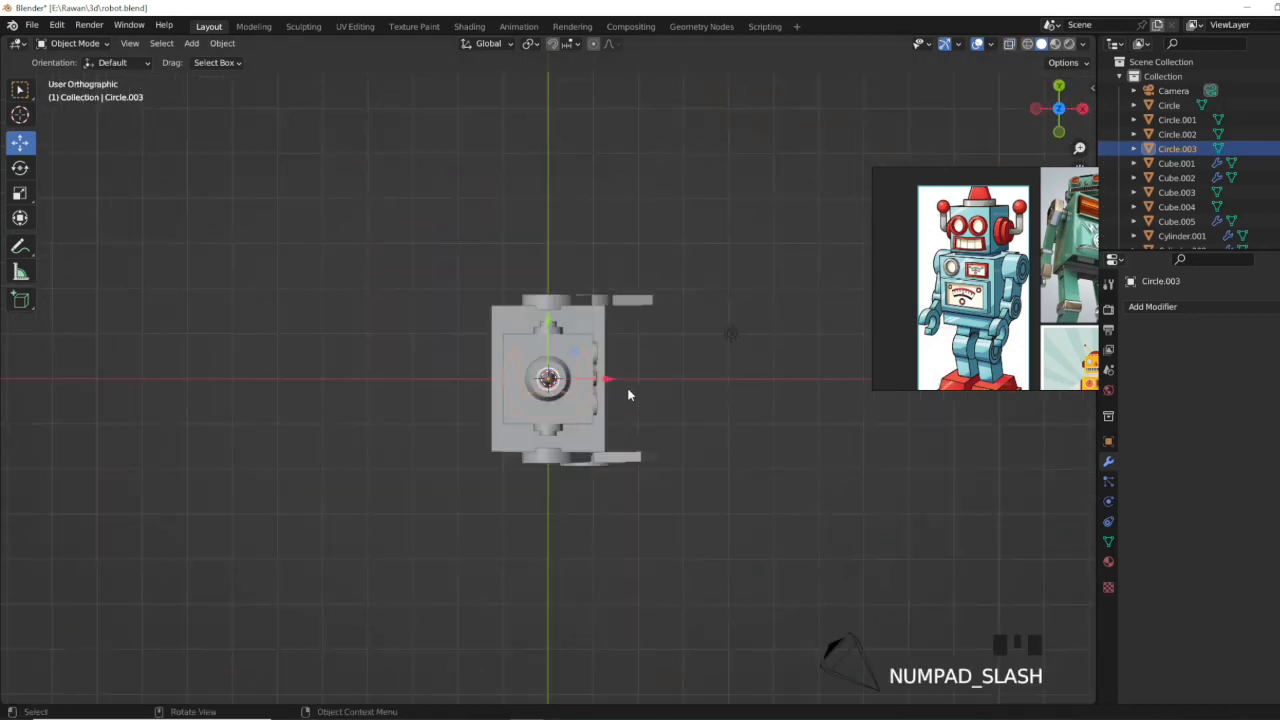
Step: Move the claw clear of the body and scale it down to hand size
middle_click_drag(629, 394, 566, 378)
left_click_drag(591, 414, 677, 480)
key("s")
left_click(697, 453)
middle_click_drag(690, 460, 642, 420)
left_click(1068, 116)
scroll(801, 311, "up", 5)
left_click(828, 319)
middle_click_drag(765, 256, 654, 302)
left_click_drag(411, 514, 356, 533)
Step: Rotate the claw 90 degrees to stand upright and adjust its position near the forearm
left_click(1068, 123)
type("r90")
key("Return")
left_click_drag(292, 307, 301, 307)
scroll(370, 290, "up", 2)
middle_click_drag(391, 271, 668, 338, "shift")
left_click_drag(636, 325, 636, 303)
Step: Rotate the claw slightly in the side view and move it about 0.45 m outward along Y
left_click(1077, 114)
left_click(20, 168)
left_click_drag(375, 228, 364, 212)
left_click(20, 143)
left_click_drag(303, 263, 294, 263)
middle_click_drag(515, 236, 608, 263)
scroll(640, 290, "down", 2)
left_click_drag(781, 369, 856, 380)
scroll(856, 376, "down", 3)
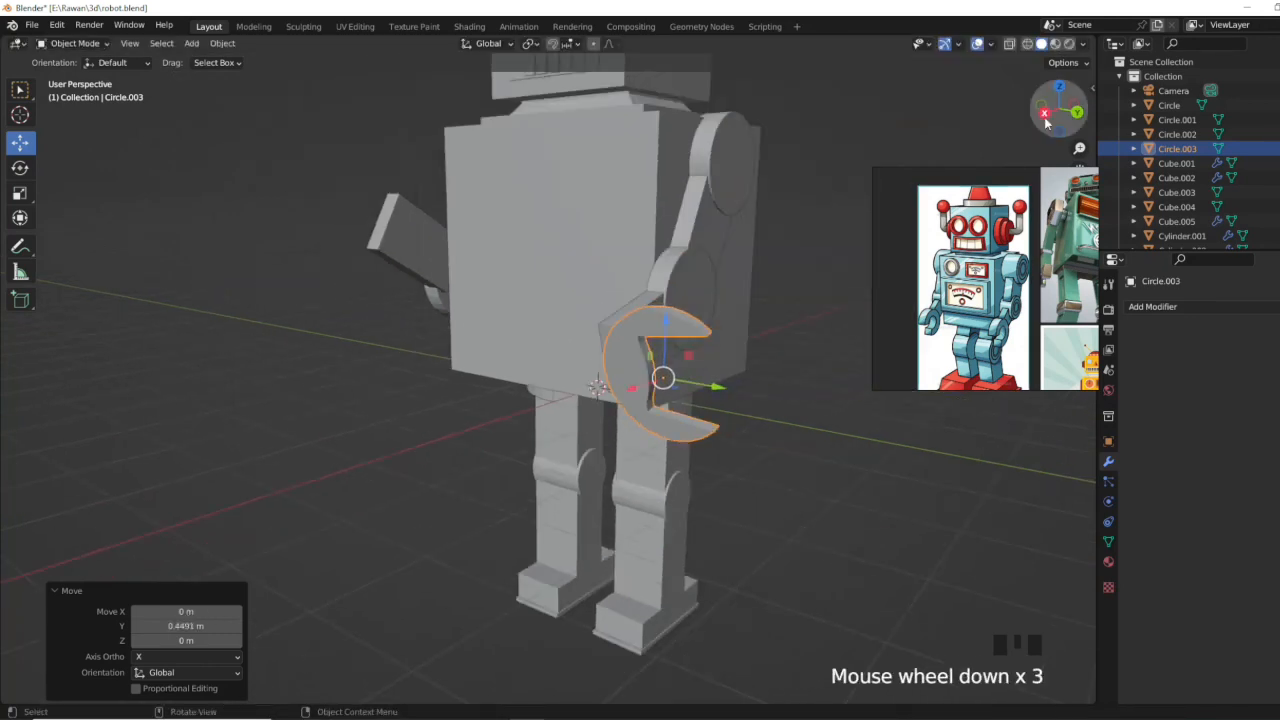
Step: Rotate the claw about -89.7° around Z and move it closer to the arm along Y
left_click(1045, 114)
left_click(20, 168)
left_click_drag(753, 333, 749, 332)
left_click_drag(735, 424, 737, 428)
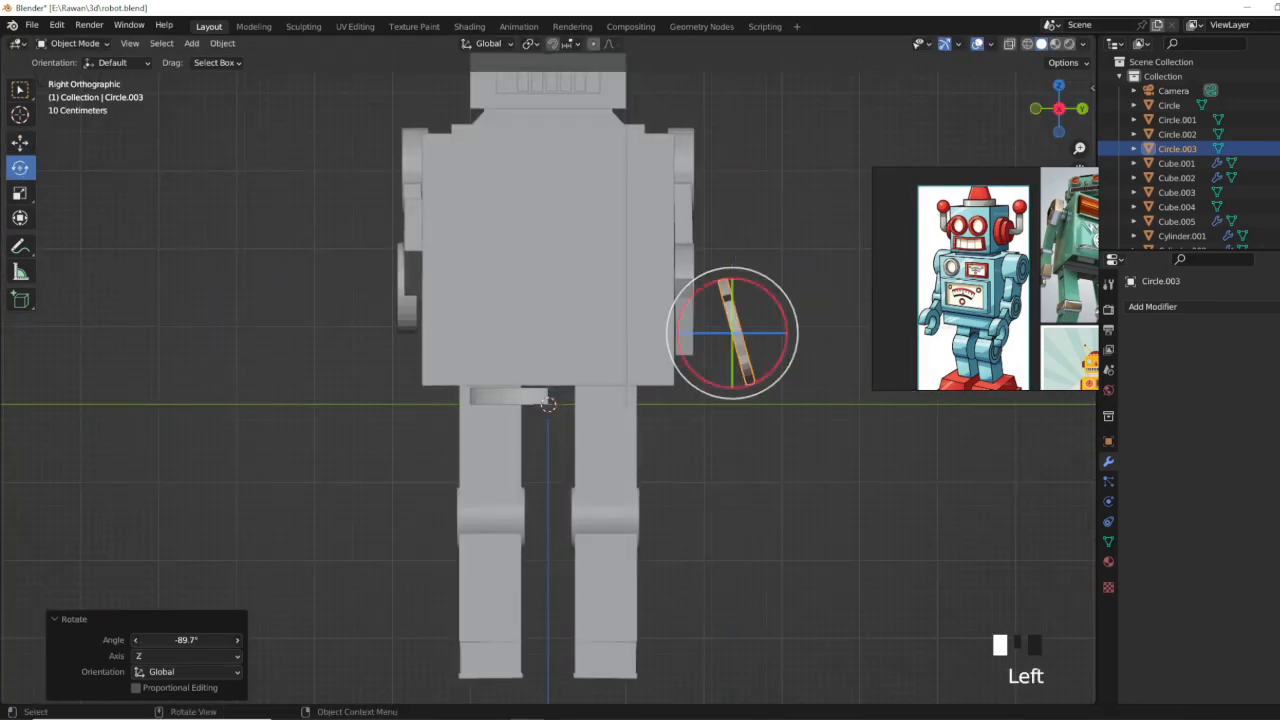
left_click(22, 147)
left_click_drag(793, 333, 746, 333)
Step: In the side view, move the claw about -0.053 m along Y and shift it along X to the forearm's end
middle_click_drag(755, 287, 684, 320)
left_click(1046, 118)
left_click_drag(735, 297, 740, 307)
key("g")
key("y")
left_click(751, 341)
scroll(760, 344, "up", 3)
middle_click_drag(762, 345, 688, 372)
left_click(20, 143)
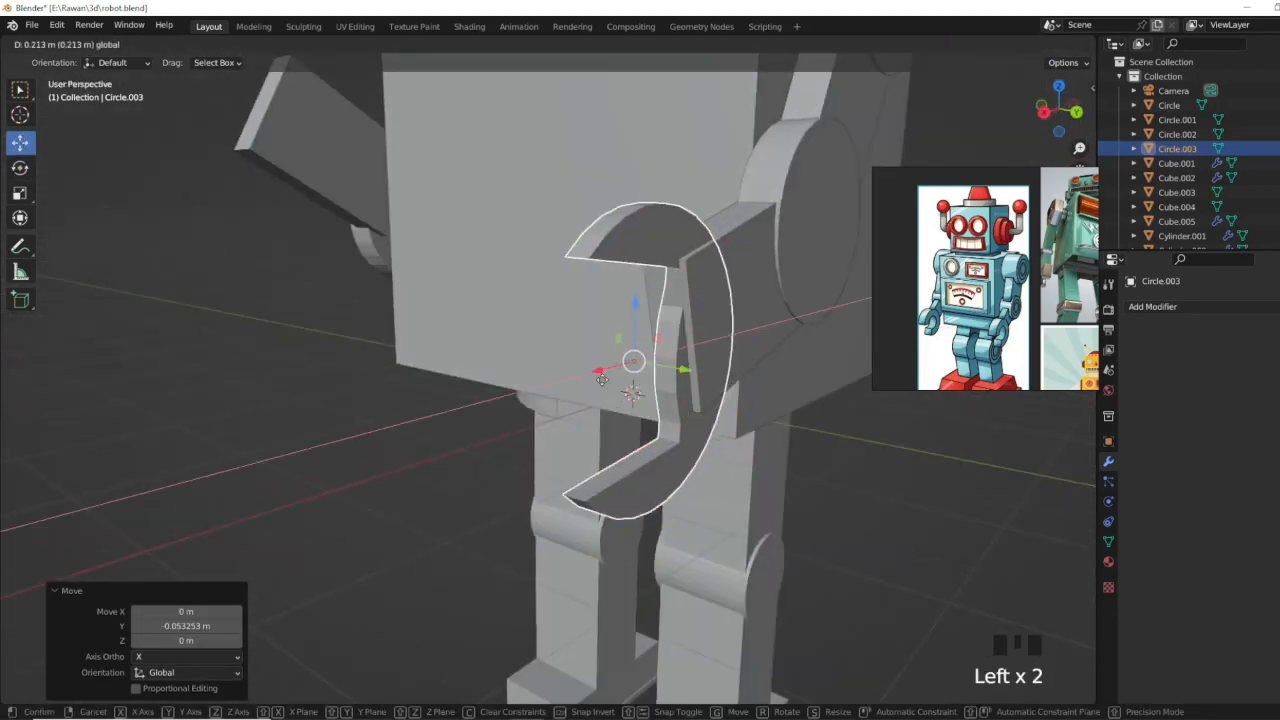
Step: Adjust the claw's thickness in Edit Mode by moving its two flat side faces along Y
key("Tab")
left_click(682, 398)
left_click_drag(713, 371, 723, 374)
middle_click_drag(788, 474, 862, 455)
left_click(836, 392)
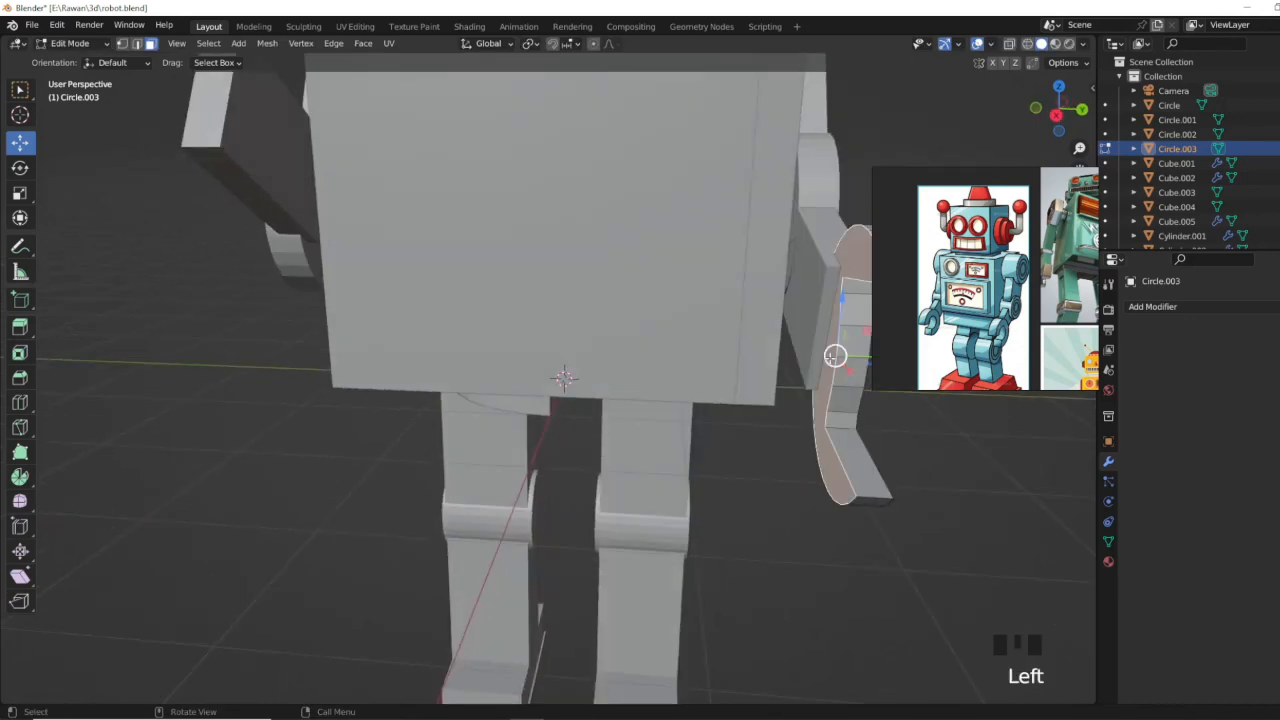
middle_click_drag(838, 392, 806, 380)
left_click_drag(812, 365, 826, 366)
key("Tab")
Step: Scale the claw by 0.844 and reposition it against the end of the forearm
scroll(850, 404, "down", 2)
key("ctrl+KP_1")
key("s")
left_click(538, 302)
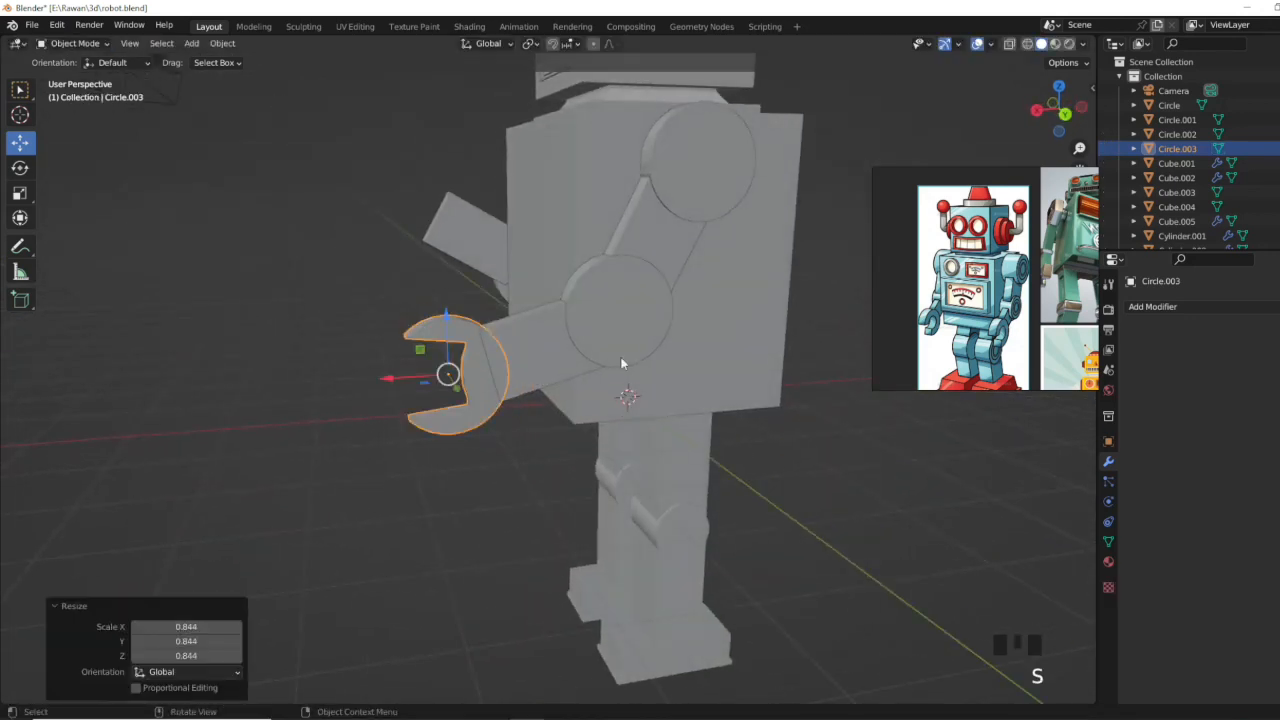
left_click(538, 282)
middle_click_drag(542, 290, 655, 410)
left_click_drag(720, 477, 709, 477)
left_click(790, 480)
middle_click_drag(790, 480, 705, 445)
scroll(707, 447, "down", 4)
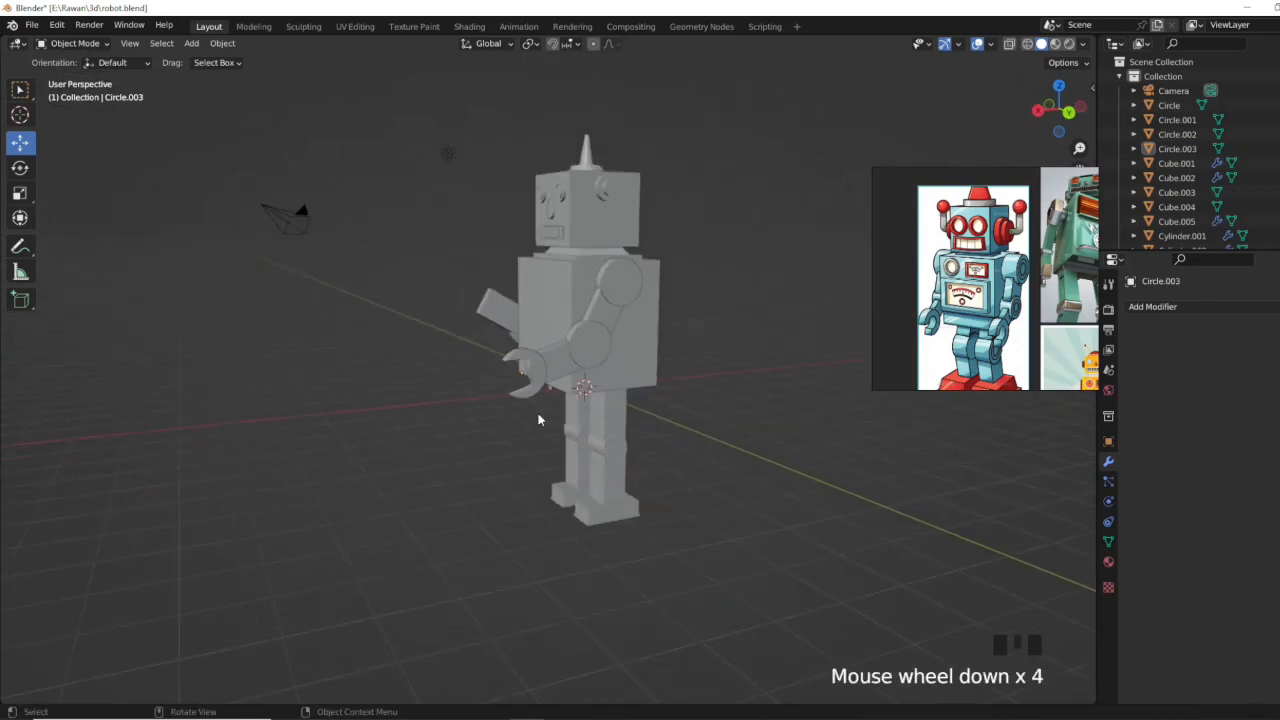
Step: Scale the claw by 1.486 along Y and adjust its width along X
left_click(585, 382)
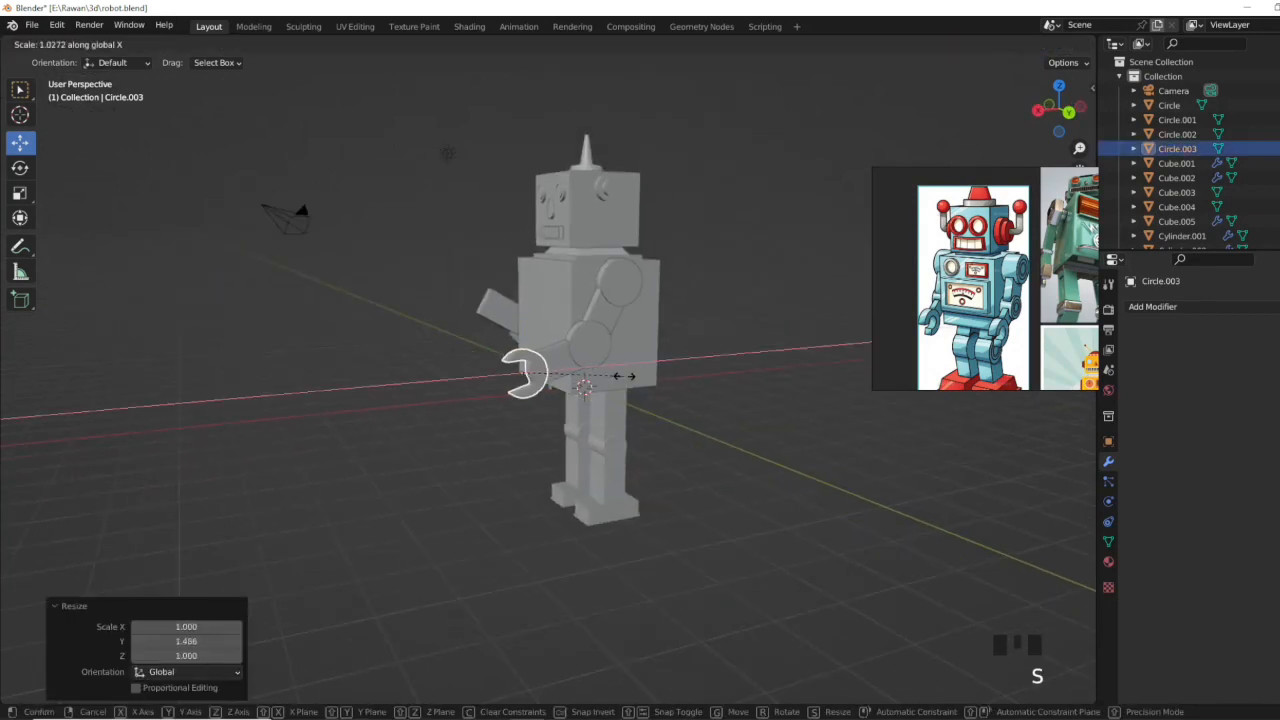
left_click(622, 377)
scroll(528, 402, "up", 4)
middle_click_drag(526, 403, 722, 410)
Step: Duplicate the claw, move the copy over to the other arm and rotate it in the side view
key("ctrl+c")
key("ctrl+v")
left_click_drag(761, 317, 551, 196)
left_click(1044, 115)
key("r")
left_click(708, 143)
Step: Align the copied claw with the other forearm's end and save the file
left_click_drag(666, 218, 655, 210)
left_click(653, 365)
left_click_drag(724, 332, 716, 332)
left_click(717, 406)
middle_click_drag(712, 408, 477, 450)
scroll(474, 448, "down", 4)
key("ctrl+s")
middle_click_drag(396, 424, 603, 326)
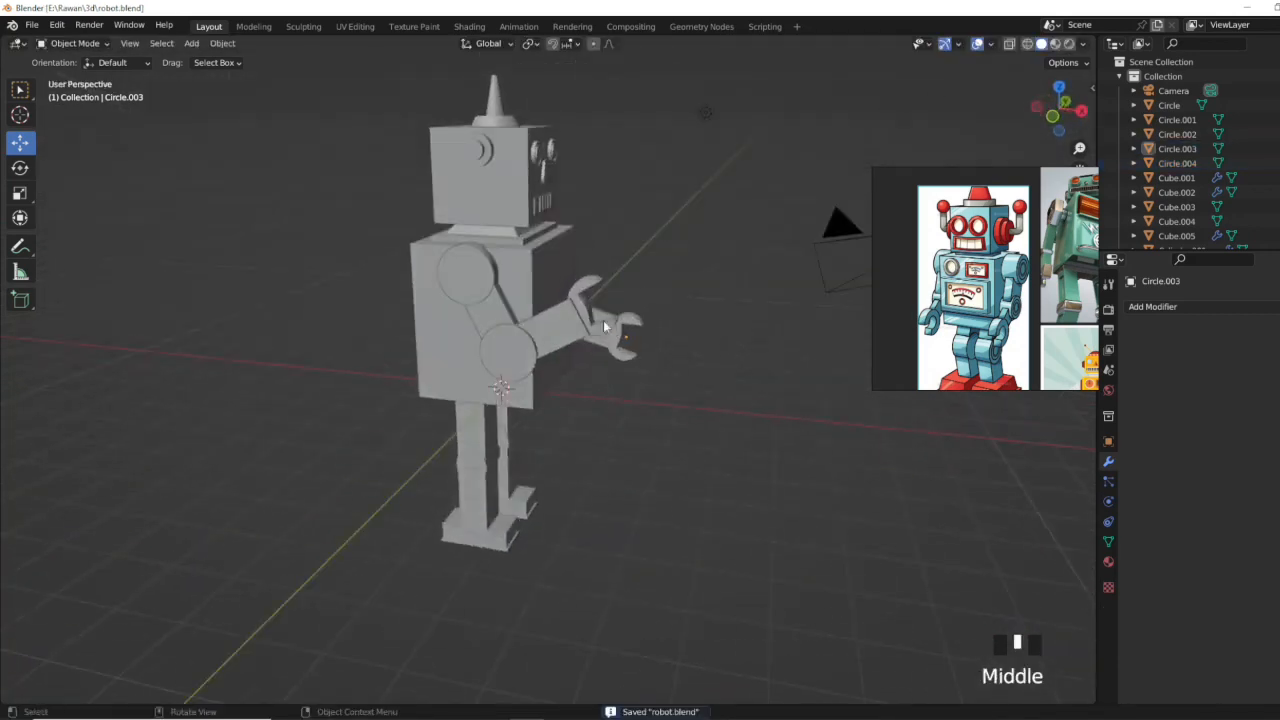
Step: Fine-tune the copied claw's position so it meets the forearm, and save the file
left_click(603, 321)
left_click(602, 318)
left_click(598, 290)
scroll(598, 284, "up", 5)
left_click_drag(620, 301, 620, 306)
left_click_drag(637, 342, 630, 356)
middle_click_drag(632, 372, 355, 400)
left_click(349, 526)
scroll(420, 510, "down", 4)
key("ctrl+s")
middle_click_drag(571, 491, 618, 560)
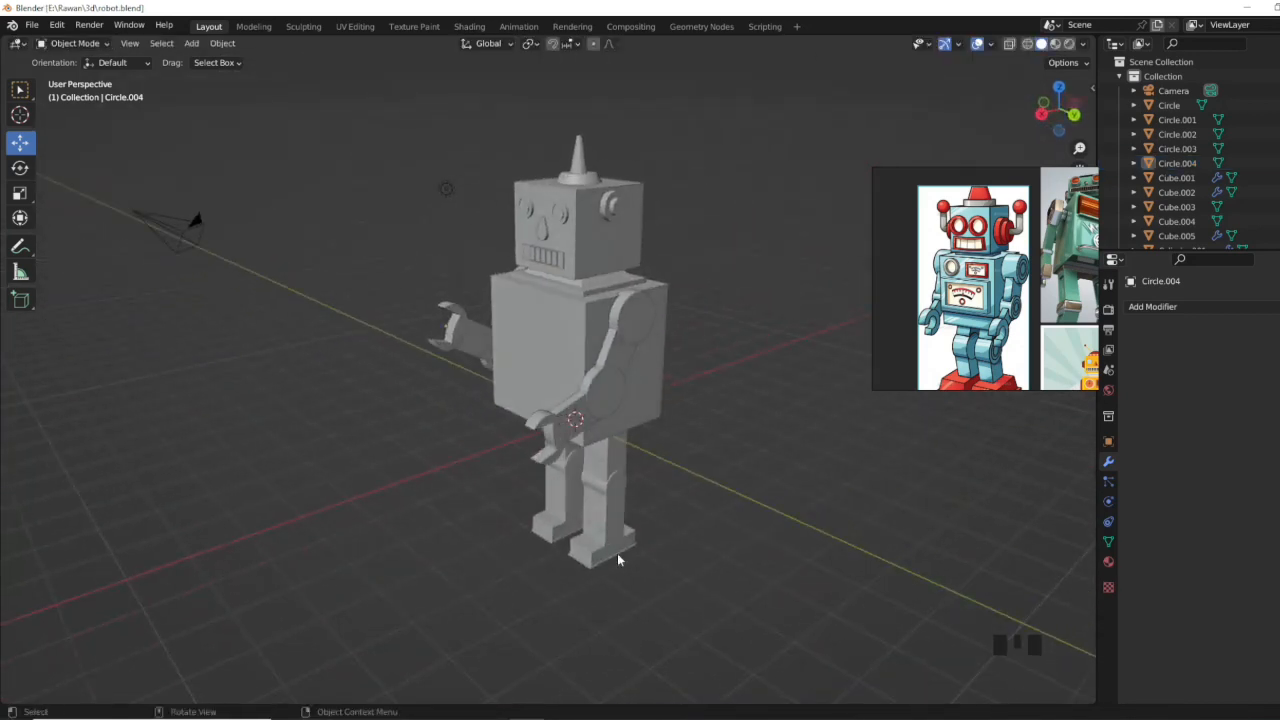
Step: Edit the leg mesh and lengthen the foot by moving the front faces of the foot block and sole forward
left_click(618, 560)
key("Tab")
scroll(614, 665, "up", 3)
middle_click_drag(614, 665, 614, 603, "shift")
left_click(610, 515, "shift")
middle_click_drag(629, 530, 488, 520)
scroll(691, 600, "down", 2)
key("s")
right_click(688, 600)
middle_click_drag(689, 600, 510, 250)
left_click(663, 596)
scroll(663, 596, "up", 5)
left_click(668, 650, "shift")
left_click_drag(637, 602, 666, 614)
Step: Widen the foot by moving the side faces of the foot block and sole outward along Y on both sides
left_click(528, 598)
left_click(510, 617, "shift")
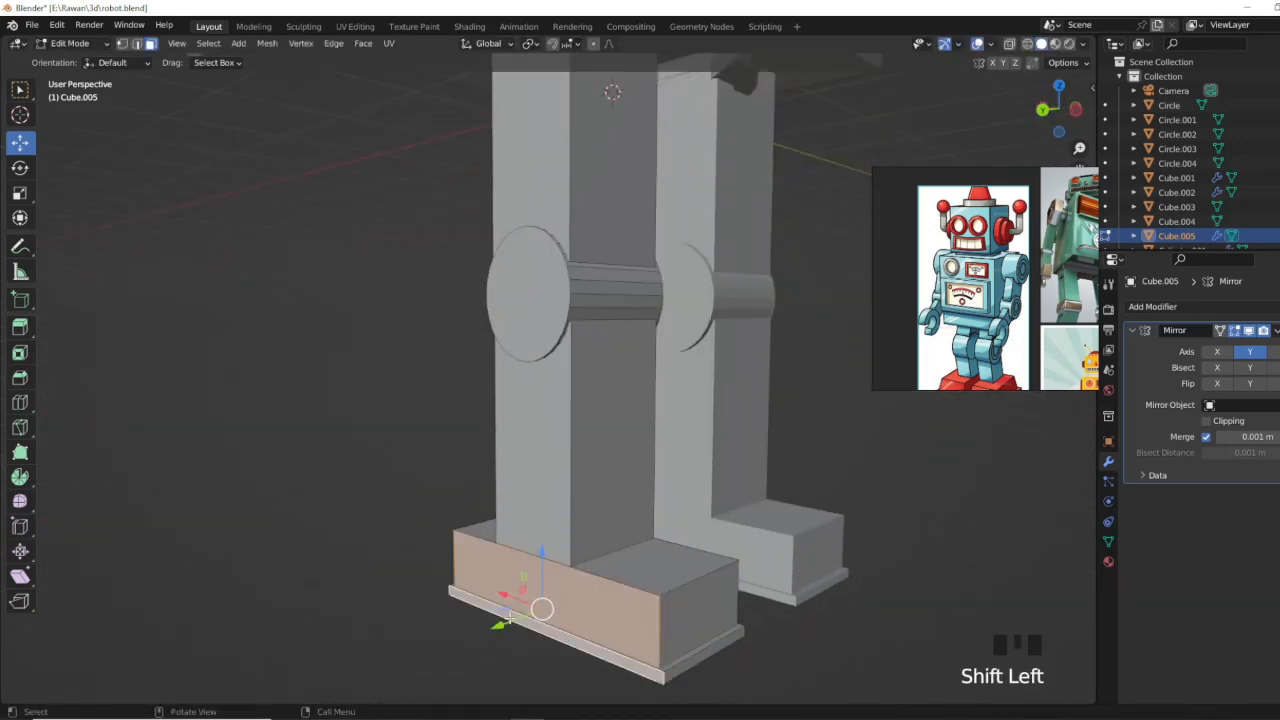
left_click_drag(503, 622, 492, 628)
middle_click_drag(595, 622, 734, 620)
middle_click_drag(480, 572, 537, 568)
left_click(519, 548)
left_click(522, 566, "shift")
left_click_drag(588, 511, 575, 513)
middle_click_drag(575, 513, 606, 440)
Step: Return to Object Mode and delete the leftover arc piece Circle.002 beneath the torso
key("Tab")
scroll(661, 534, "down", 10)
scroll(598, 340, "up", 4)
middle_click_drag(592, 310, 569, 438, "shift")
left_click(584, 420)
left_click(590, 424)
Step: Inset the torso's front face by 0.269 m
left_click(545, 418)
key("Tab")
key("i")
left_click(637, 422)
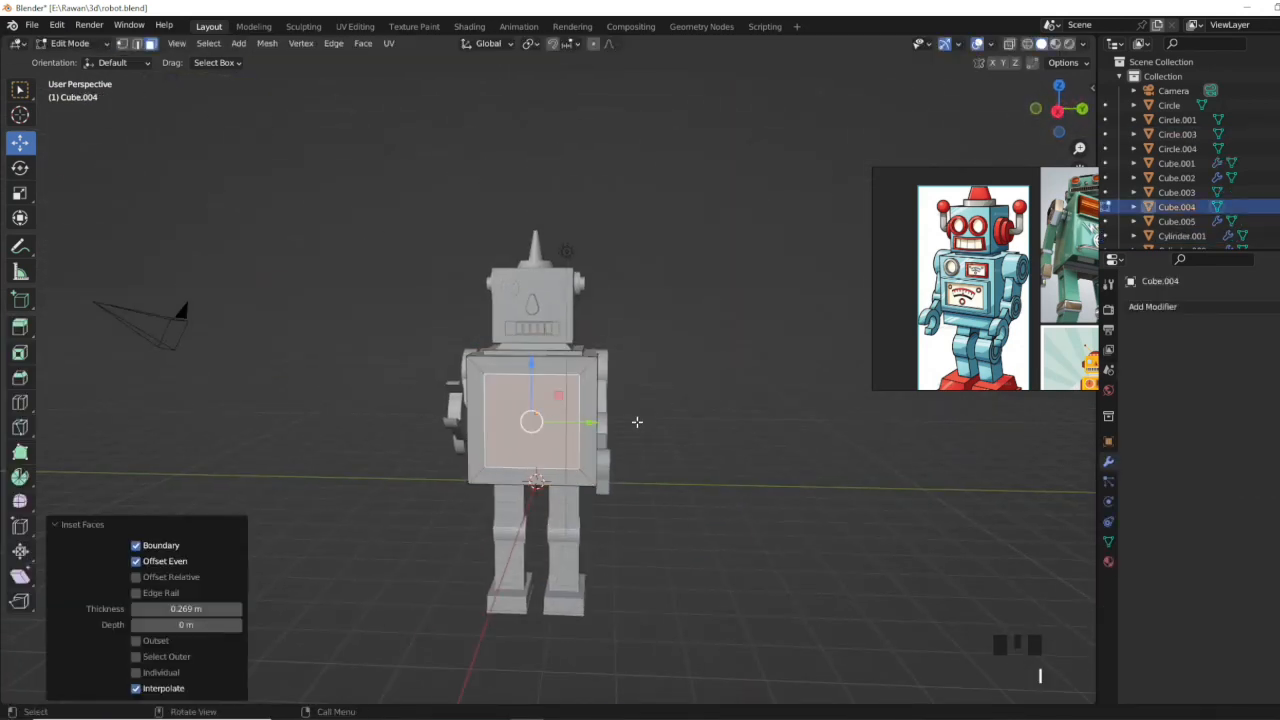
Step: Extrude the inset torso face into a recess with a raised inner panel and bevel the panel's edges
scroll(637, 422, "up", 3)
key("e")
left_click(746, 446)
middle_click_drag(746, 446, 530, 446)
key("ctrl+b")
left_click(676, 435)
key("Tab")
Step: Add a circle inside the torso mesh, scale it down, fill it and raise it about 1.19 m along Z
key("Tab")
left_click(703, 396)
key("shift+a")
left_click(694, 417)
key("s")
left_click(531, 498)
key("f")
left_click_drag(529, 498, 531, 428)
middle_click_drag(531, 428, 476, 444)
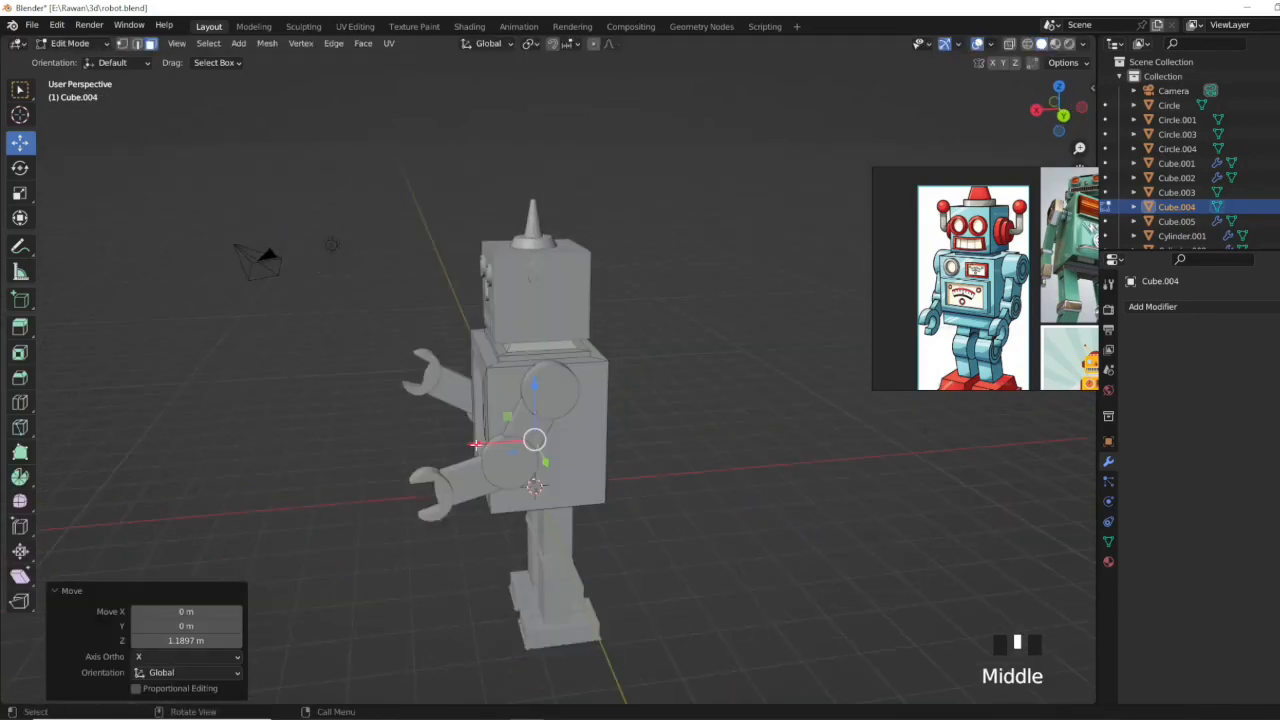
Step: Rotate the filled circle 90°, scale it down and place it on the upper left of the chest panel
left_click(1063, 120)
type("r90")
key("Return")
left_click_drag(319, 447, 319, 370)
left_click_drag(262, 423, 383, 423)
middle_click_drag(500, 440, 655, 454)
key("s")
left_click(564, 447)
left_click_drag(562, 446, 522, 445)
left_click_drag(463, 387, 463, 374)
left_click_drag(523, 433, 530, 434)
left_click_drag(470, 373, 470, 377)
Step: Inset the round dial's face by 0.0351 m, extrude the inner face inward and save the file
left_click(573, 415)
key("i")
left_click(567, 420)
key("e")
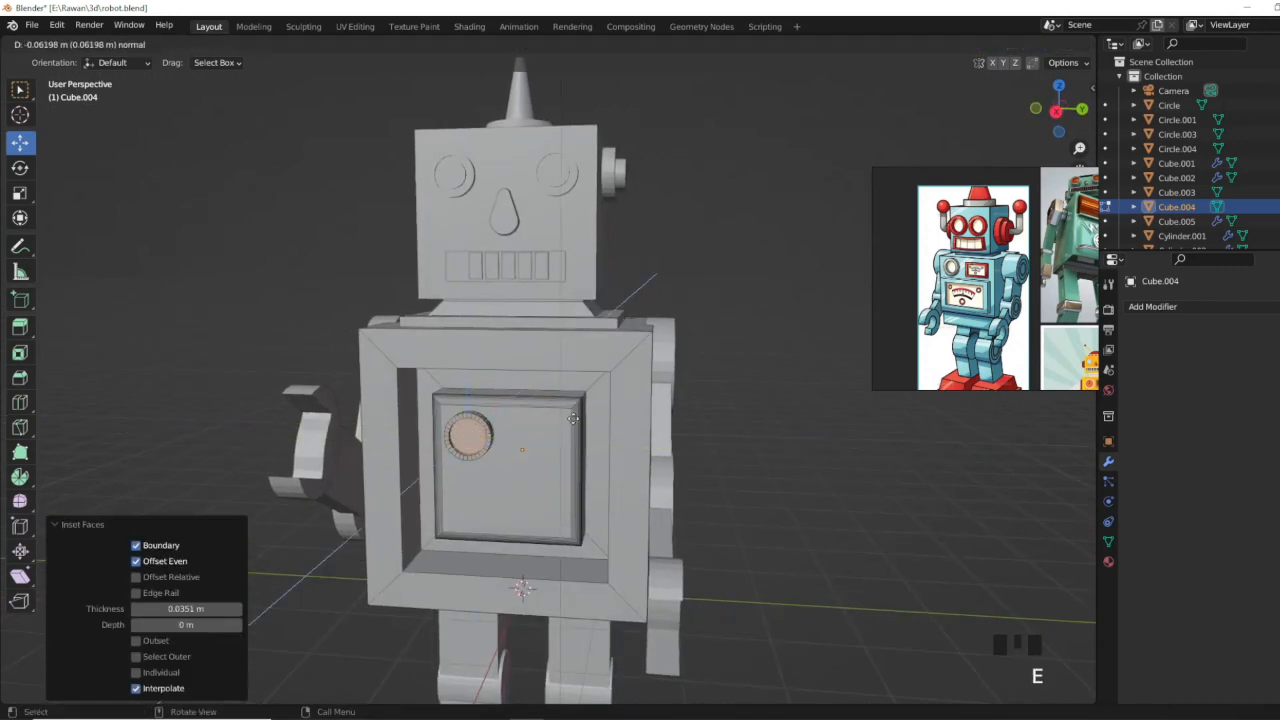
left_click(570, 432)
key("Tab")
key("ctrl+s")
middle_click_drag(571, 502, 534, 447)
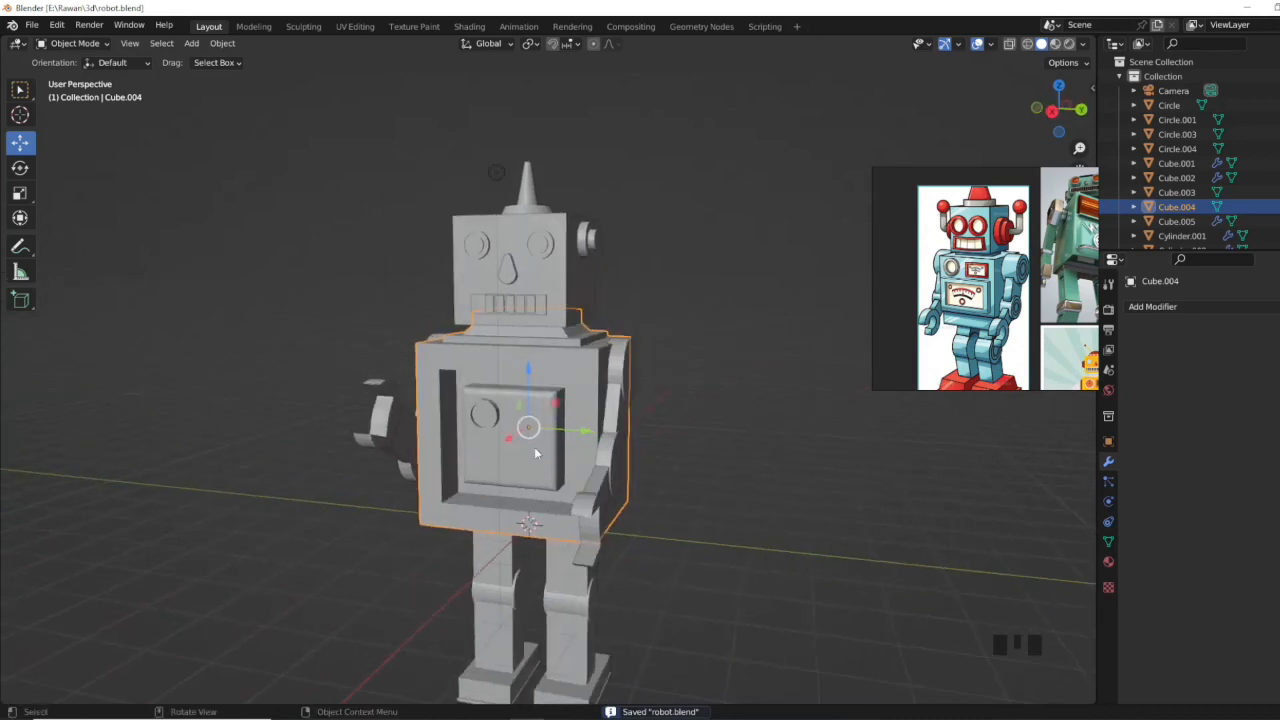
Step: Model a raised rectangular block at the lower right of the chest panel by positioning, scaling and extruding its face
key("Tab")
left_click(647, 427)
left_click_drag(563, 443, 583, 445)
key("s")
left_click(586, 445)
key("e")
left_click(560, 454)
middle_click_drag(556, 454, 613, 469)
scroll(554, 443, "up", 3)
Step: Add a 32-vertex cylinder in Object Mode, scale it down and stretch it along Z
key("Tab")
key("shift+a")
mouse_move(600, 424)
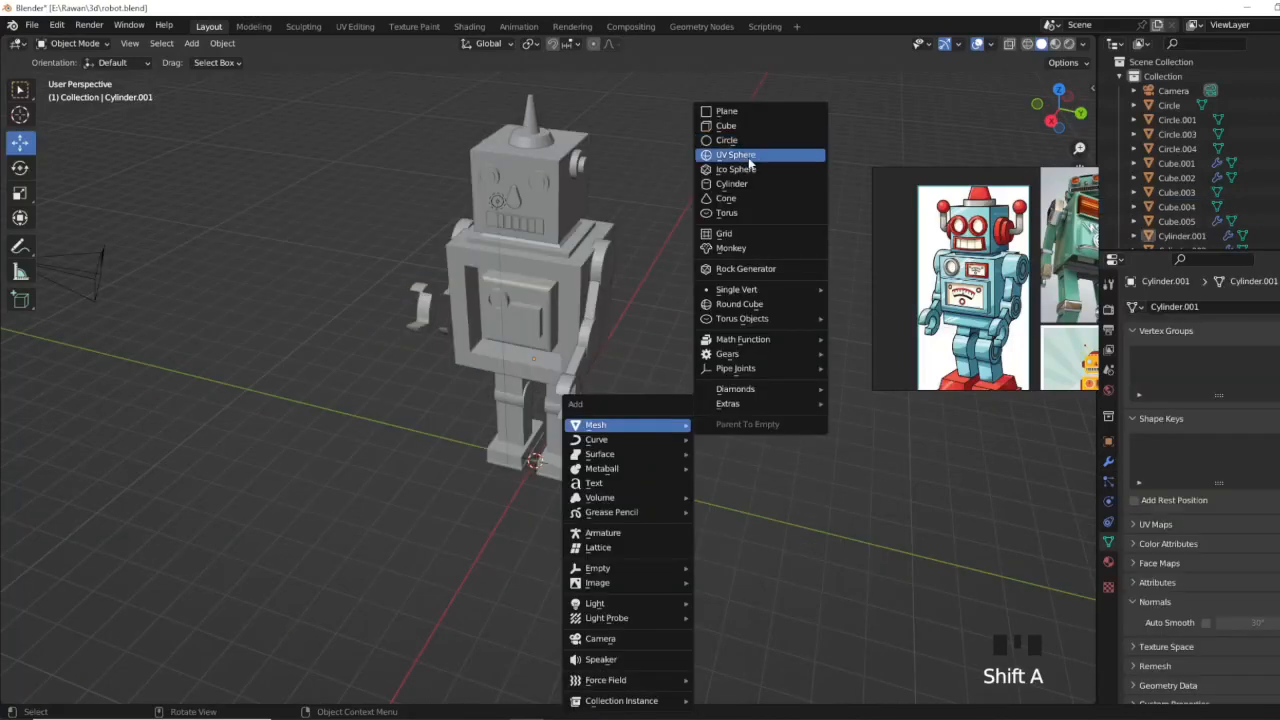
left_click(744, 184)
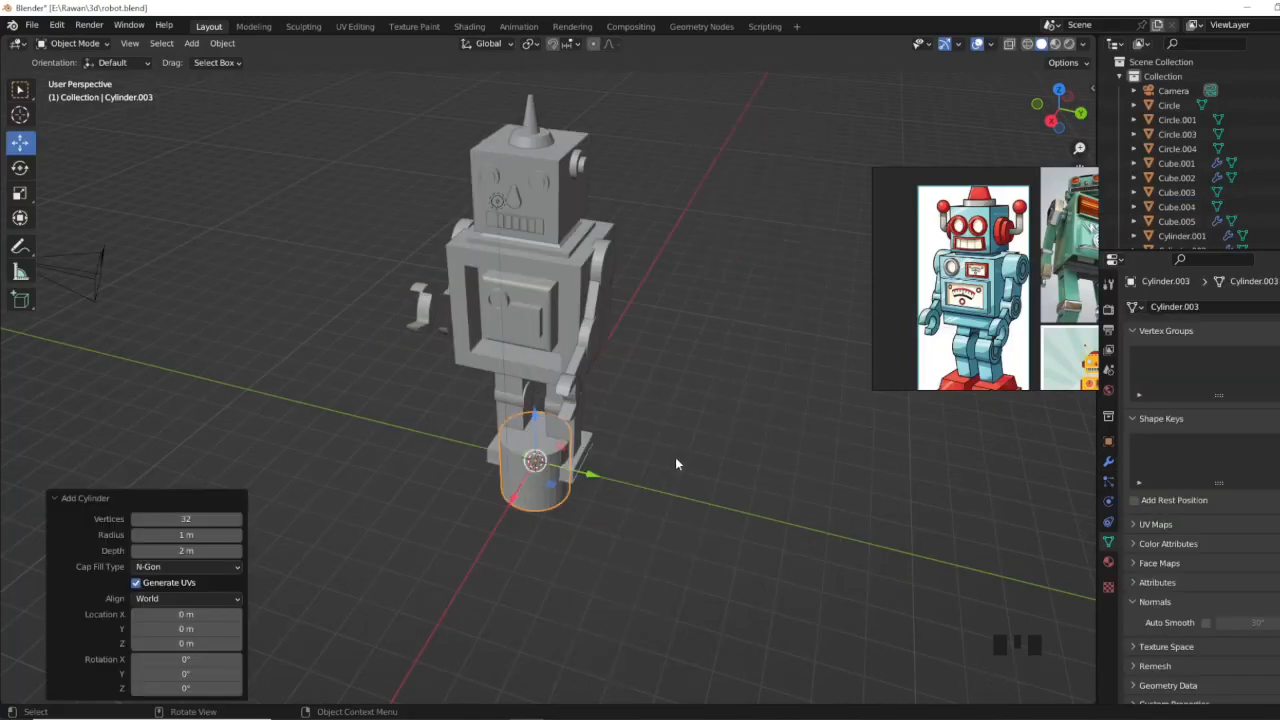
key("s")
left_click(569, 464)
key("s")
key("z")
left_click(680, 476)
Step: Move the cylinder out along Y and about 8.68 m up beside the head, and scale it by 0.286
left_click_drag(593, 475, 667, 492)
left_click_drag(610, 437, 614, 105)
scroll(678, 213, "up", 2)
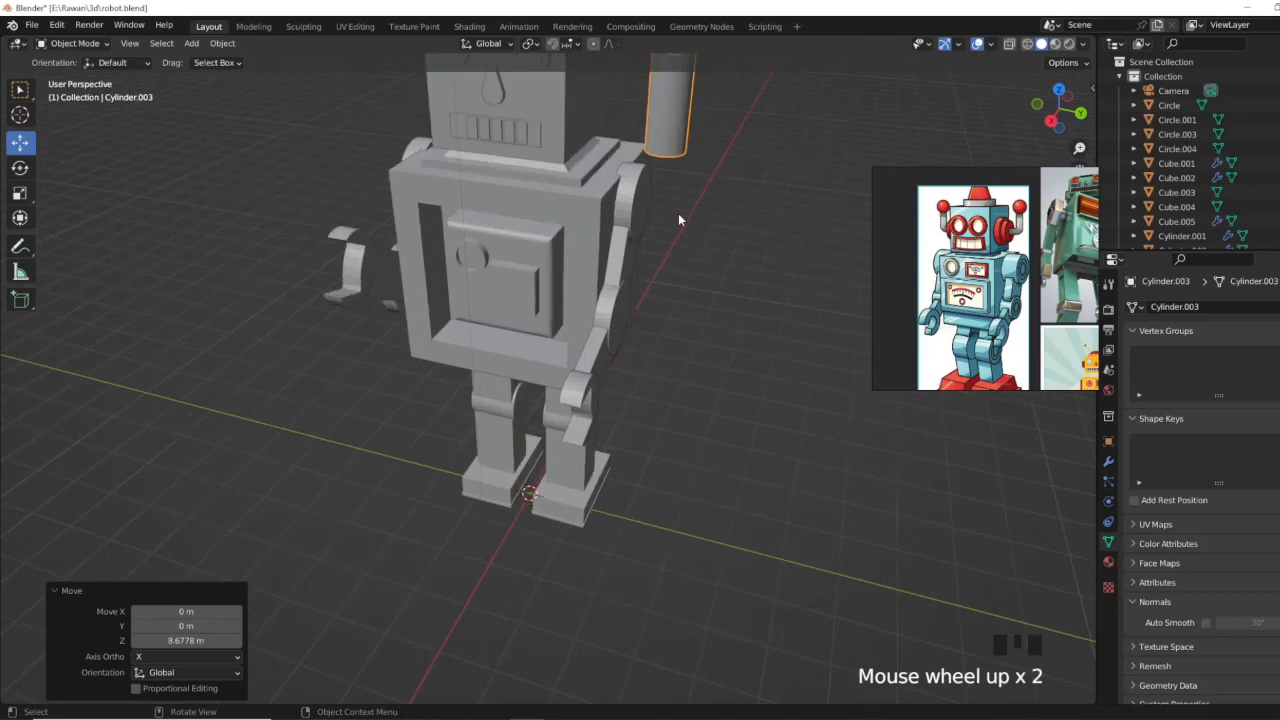
middle_click_drag(678, 213, 595, 366, "shift")
key("s")
left_click(600, 268)
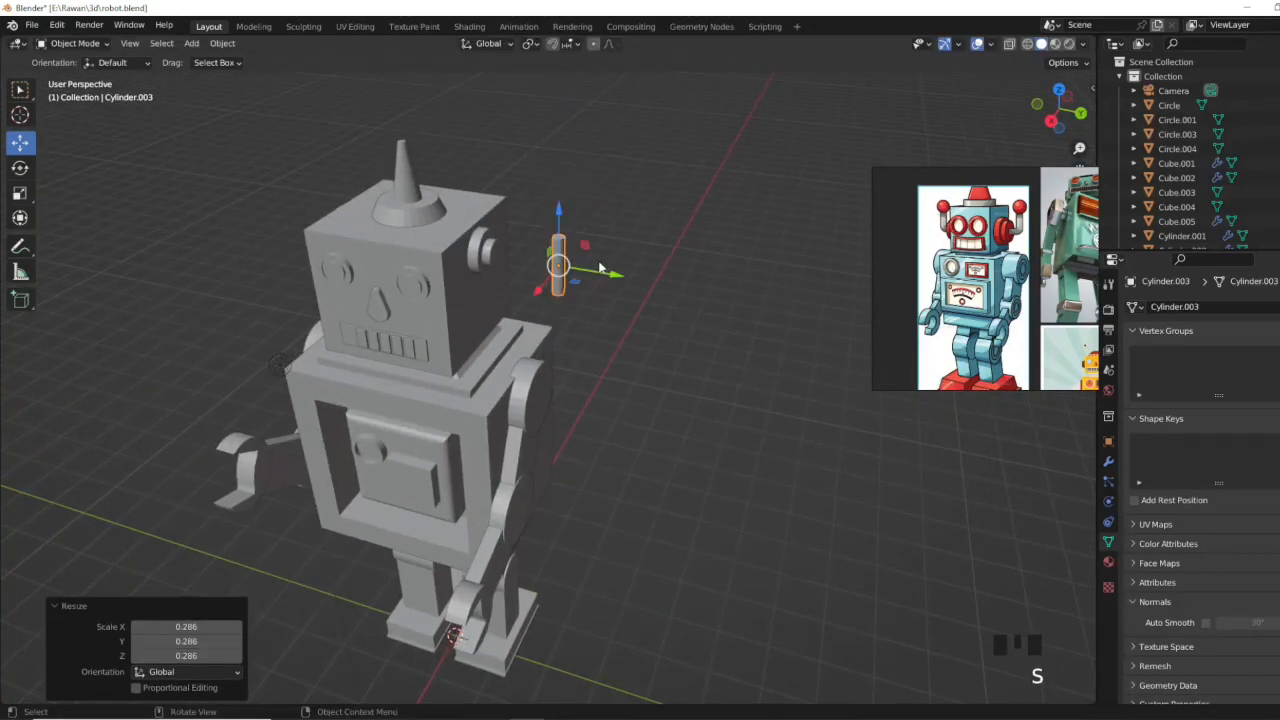
Step: Rotate the cylinder 90° in the side view and position it horizontally against the ear disc as an antenna rod
left_click(1051, 121)
left_click_drag(680, 195, 590, 155)
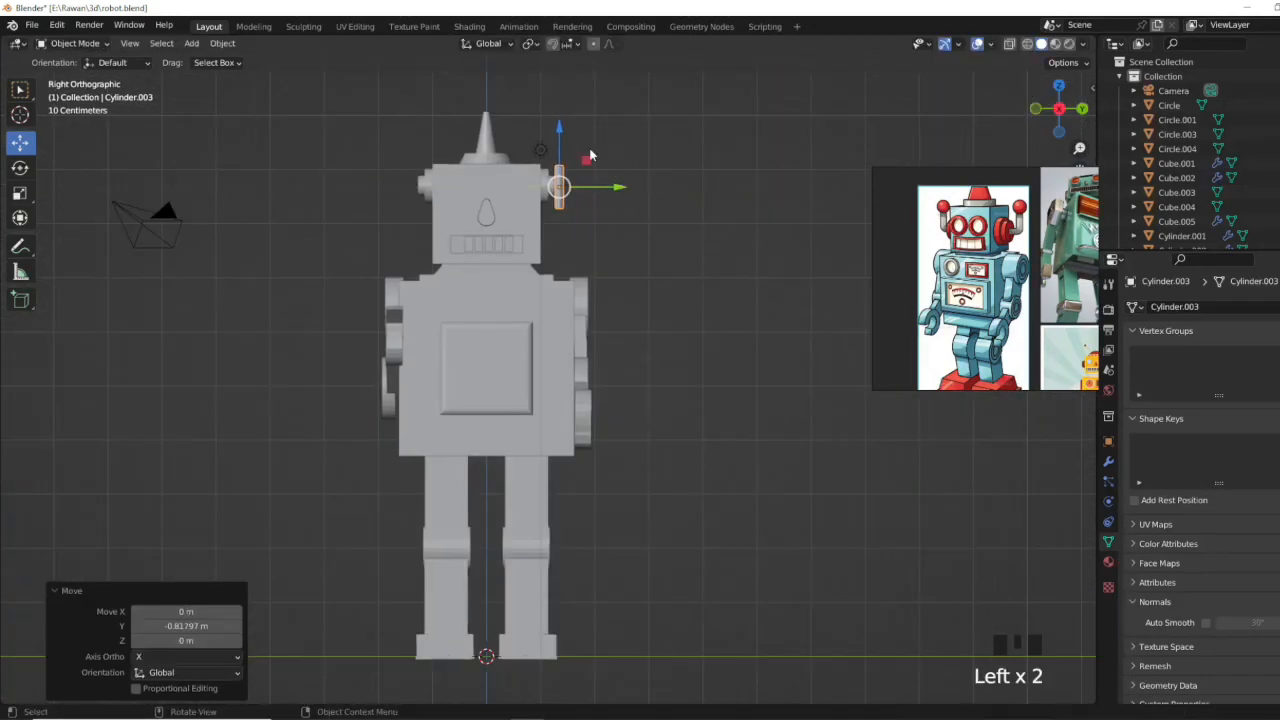
type("0")
key("Return")
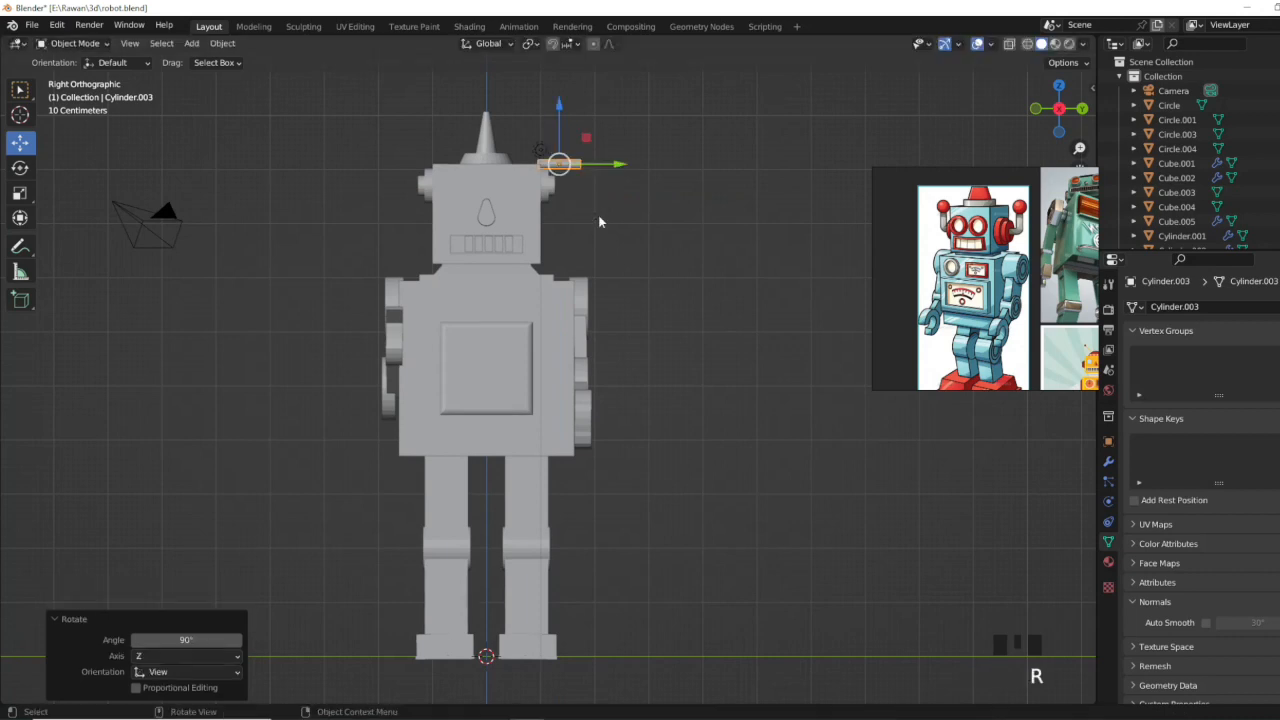
left_click(600, 238)
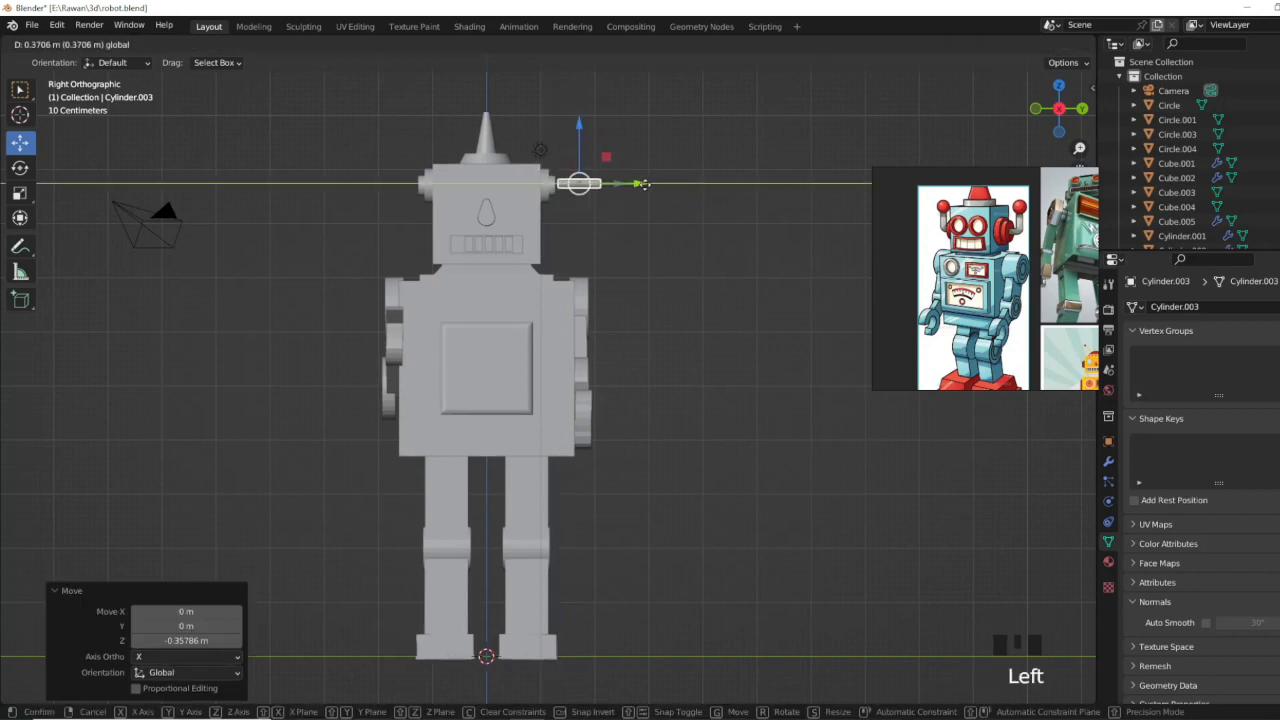
middle_click_drag(632, 188, 714, 340)
left_click(1050, 130)
middle_click_drag(639, 225, 657, 337, "shift")
Step: Duplicate the antenna rod and move the copy along Y to the ear on the opposite side of the head
key("ctrl+c")
key("ctrl+v")
left_click_drag(655, 205, 398, 215)
middle_click_drag(641, 292, 563, 350)
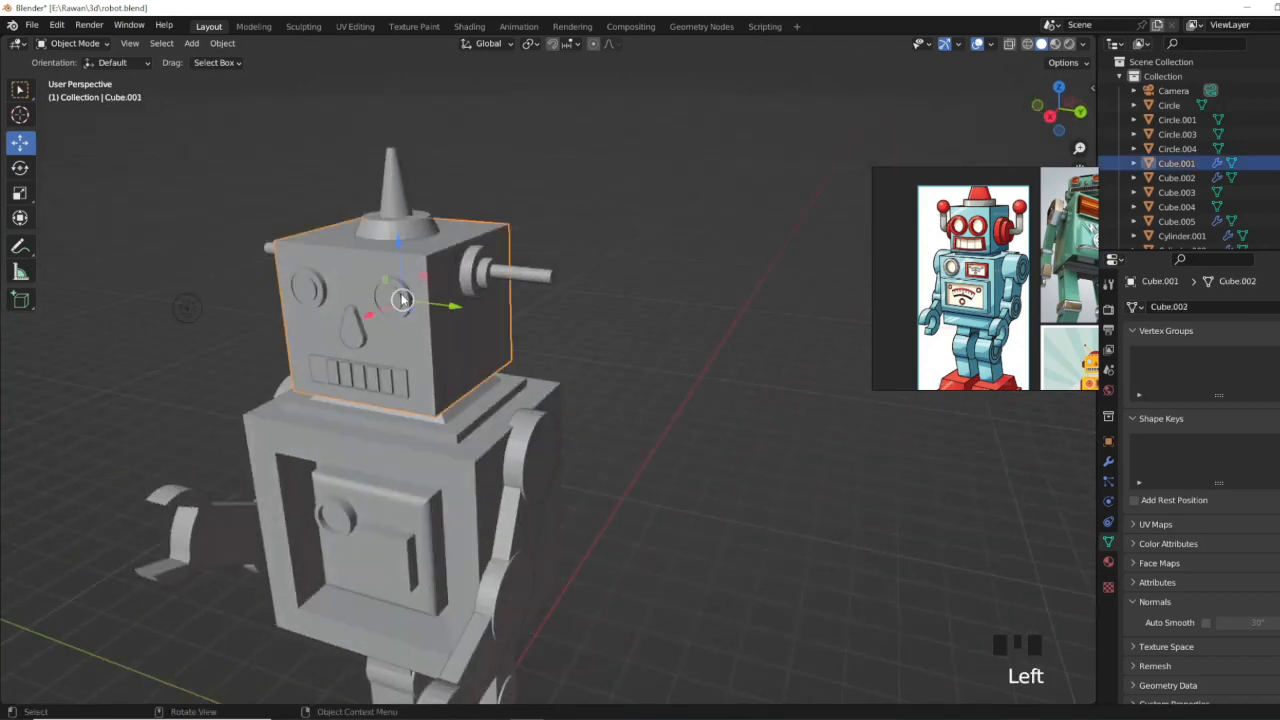
Step: Scale up the eye discs on the head mesh in Edit Mode and nudge them vertically
key("Tab")
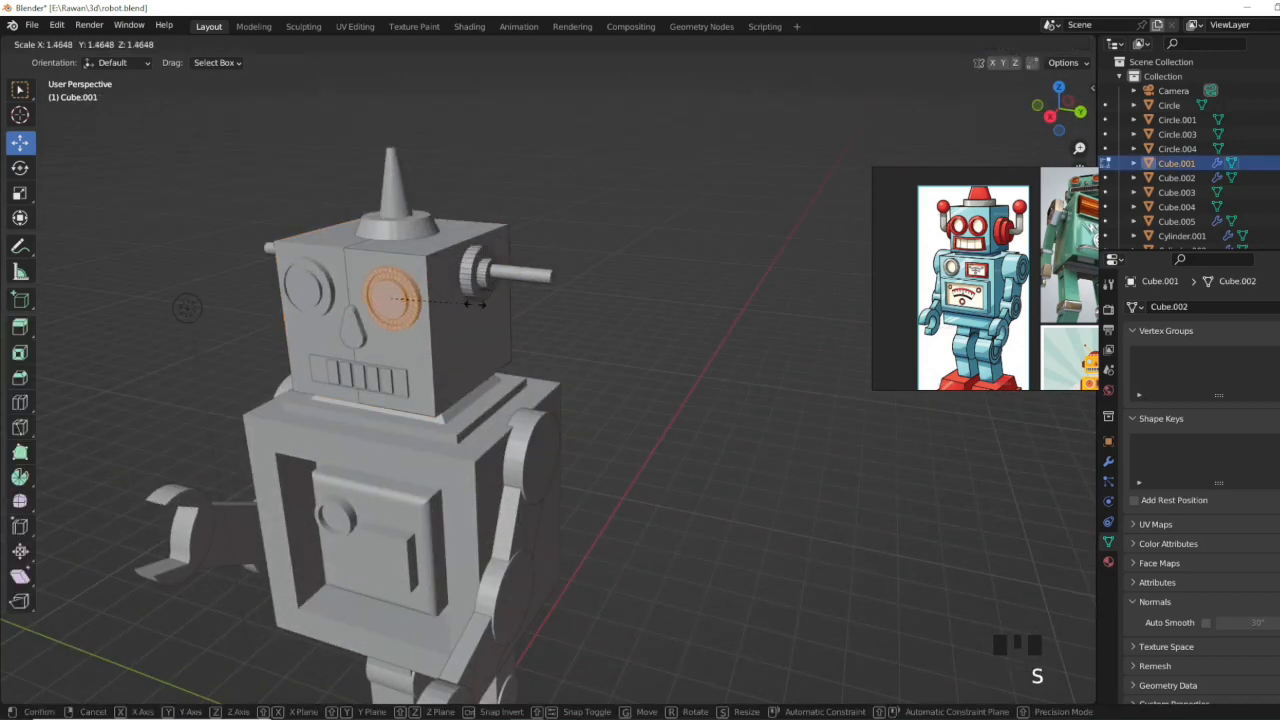
left_click(465, 300)
left_click_drag(394, 257, 396, 260)
left_click(475, 328)
middle_click_drag(477, 327, 559, 322)
key("Tab")
Step: Shift the original antenna rod about 0.04 m along X, rescale it and refit it to its ear disc
middle_click_drag(687, 333, 622, 349)
left_click_drag(568, 316, 515, 336)
scroll(600, 318, "up", 4)
middle_click_drag(611, 317, 688, 329)
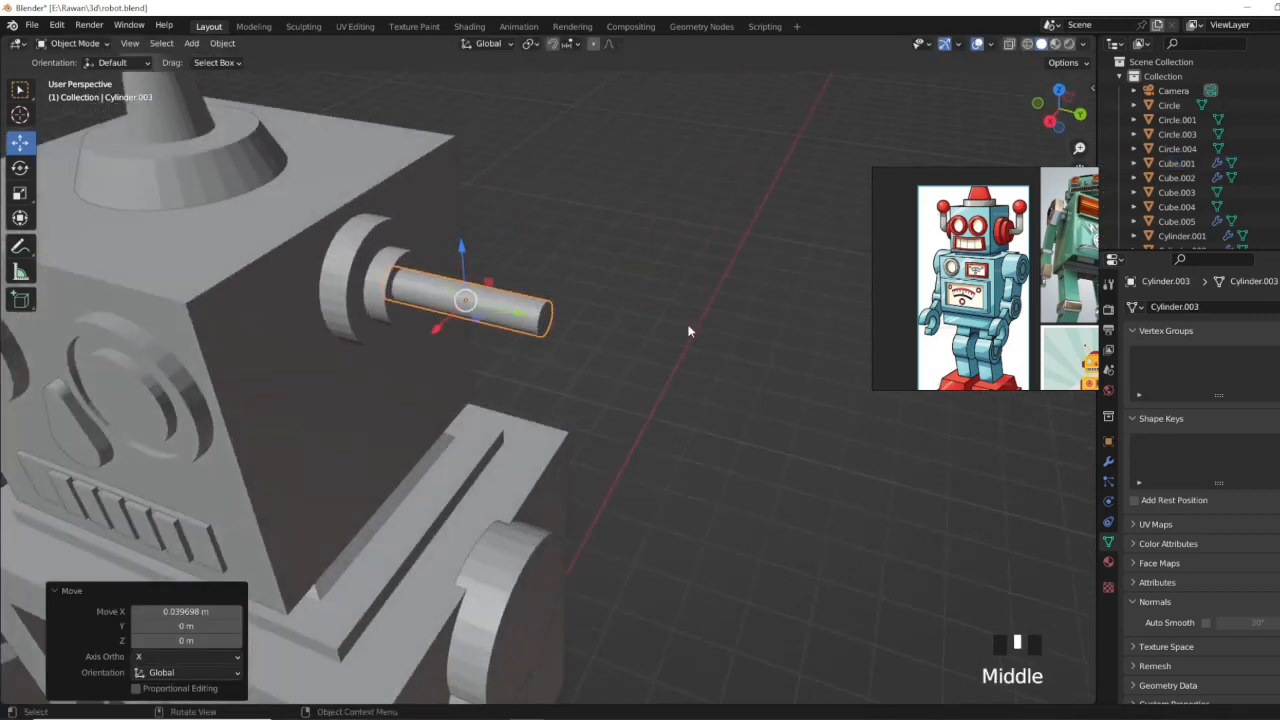
key("s")
left_click(612, 311)
mouse_move(518, 314)
left_mouse_down()
mouse_move(497, 311)
mouse_move(525, 318)
left_mouse_up()
left_click(658, 349)
Step: Adjust the thickness of the copied antenna rod on the opposite side of the head
scroll(640, 356, "down", 2)
middle_click_drag(592, 371, 720, 375)
left_click(702, 330)
scroll(705, 345, "down", 2)
left_click(562, 357)
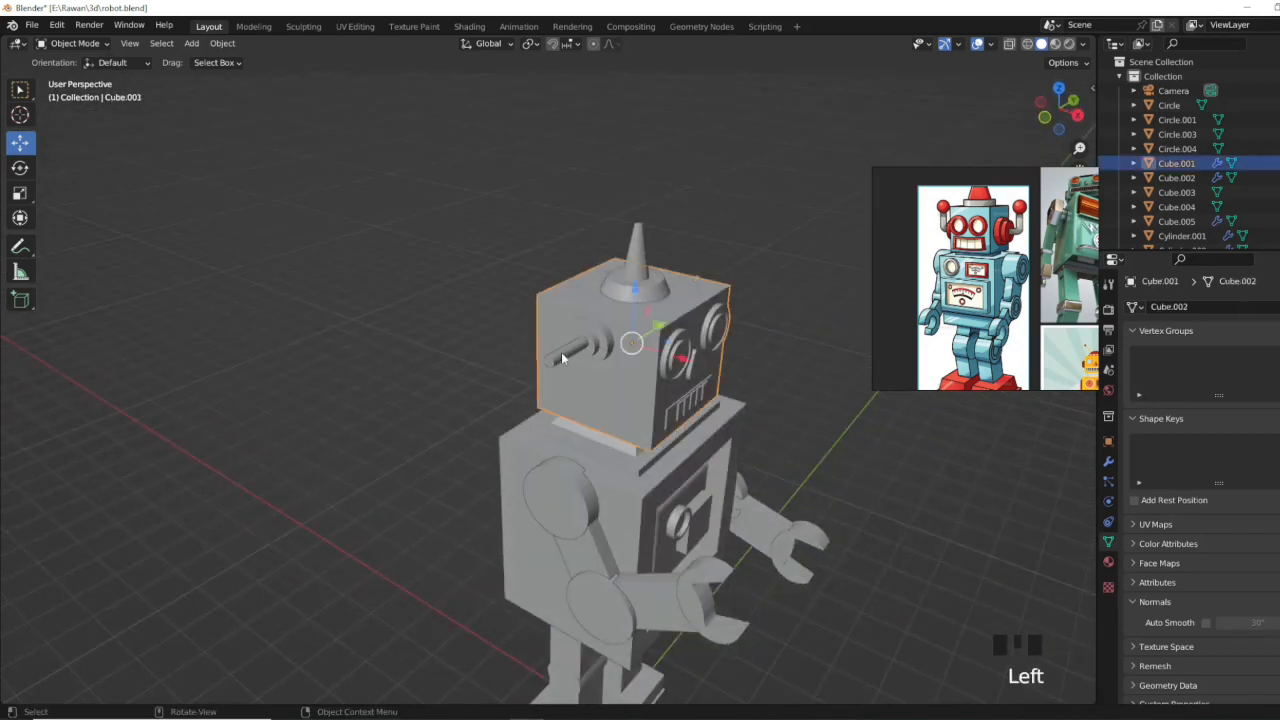
left_click(603, 362)
left_click(779, 288)
Step: Add a UV sphere with 32 segments, 16 rings and a 1 m radius, and scale it down
key("shift+a")
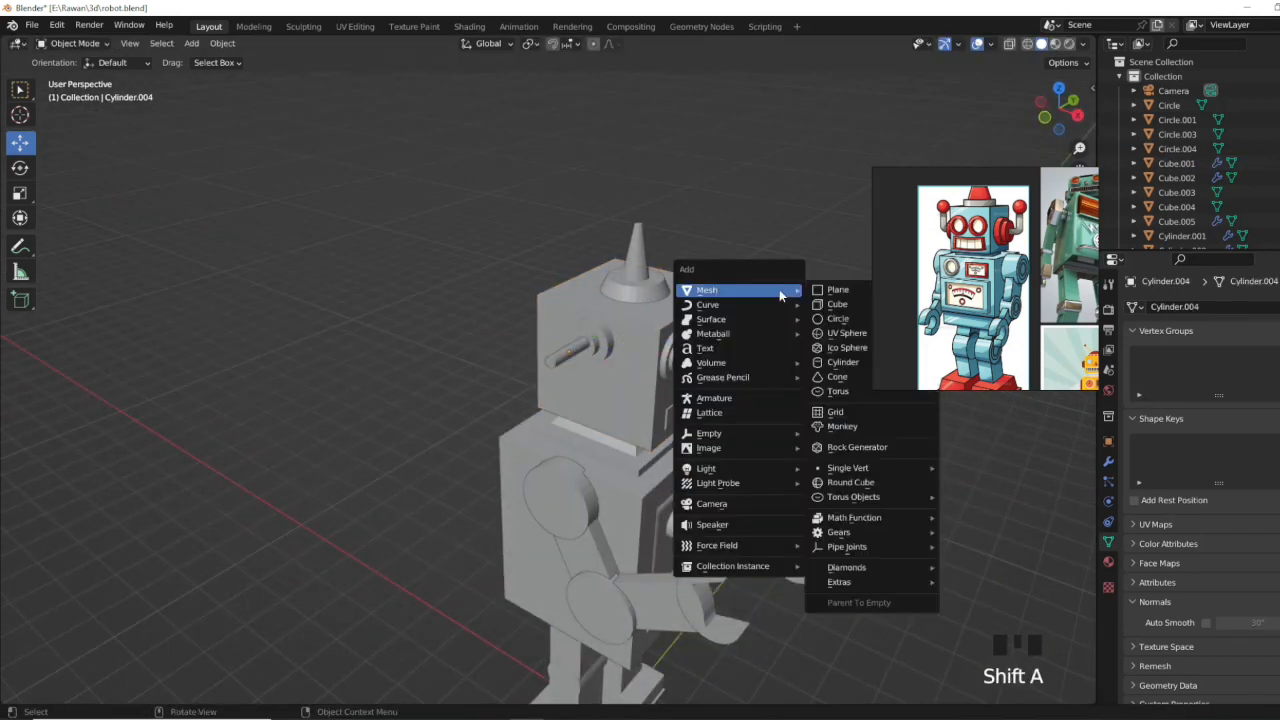
left_click(833, 333)
scroll(659, 617, "down", 2)
middle_click_drag(659, 617, 582, 614)
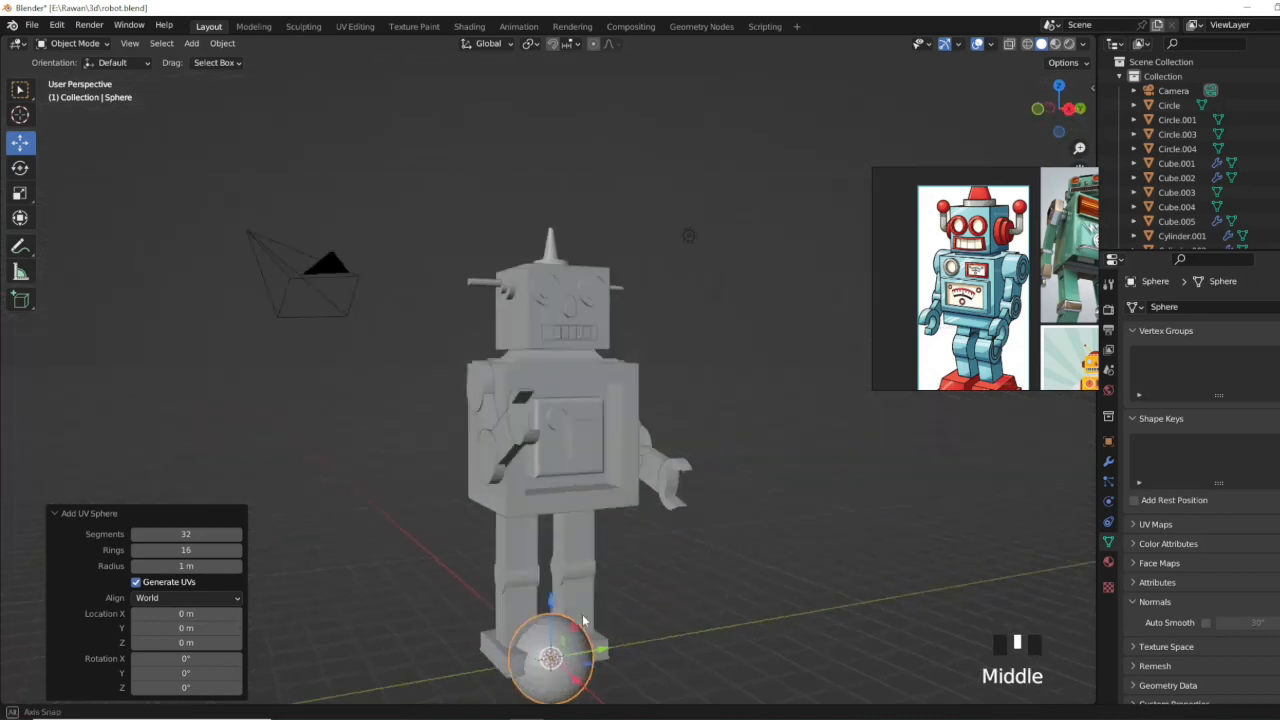
key("s")
left_click(637, 646)
Step: Raise the sphere about 8.31 m, shrink it and place it on the tip of one antenna rod
left_click(585, 305)
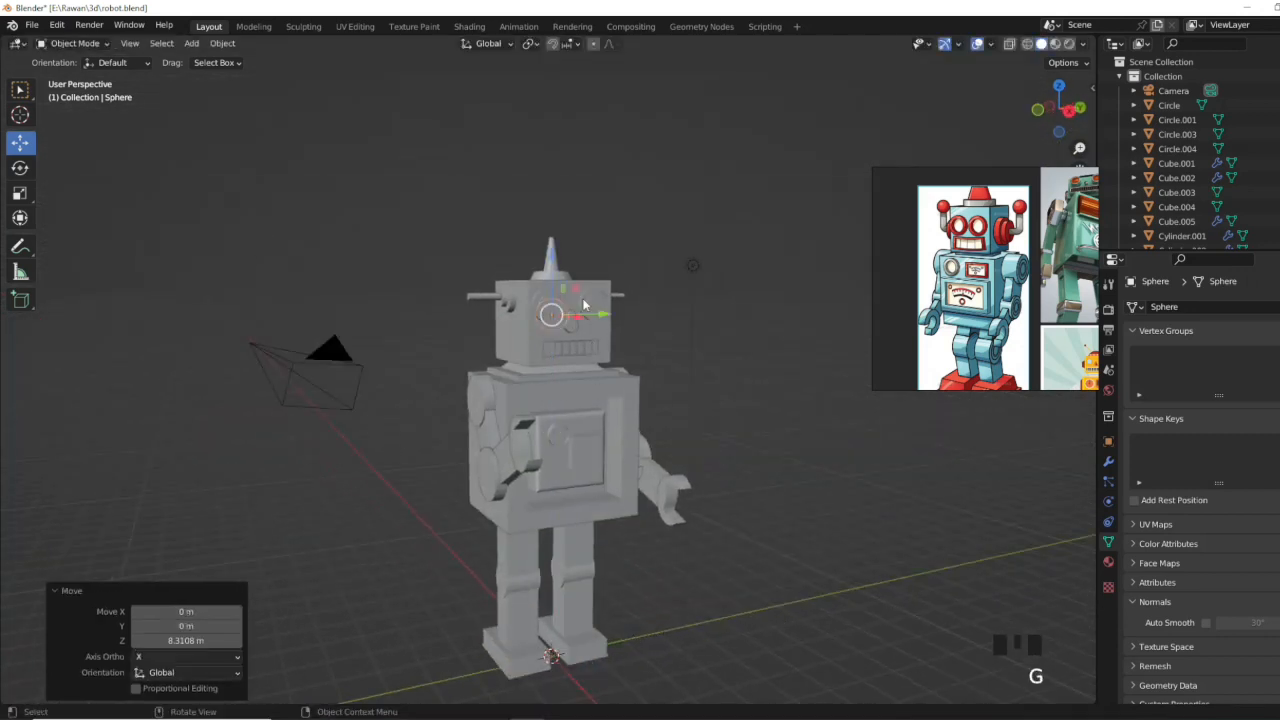
left_click(483, 263)
middle_click_drag(483, 263, 512, 397)
scroll(672, 327, "up", 4)
key("s")
left_click(523, 368)
left_click(1054, 116)
left_click_drag(570, 279, 640, 279)
middle_click_drag(638, 284, 402, 357)
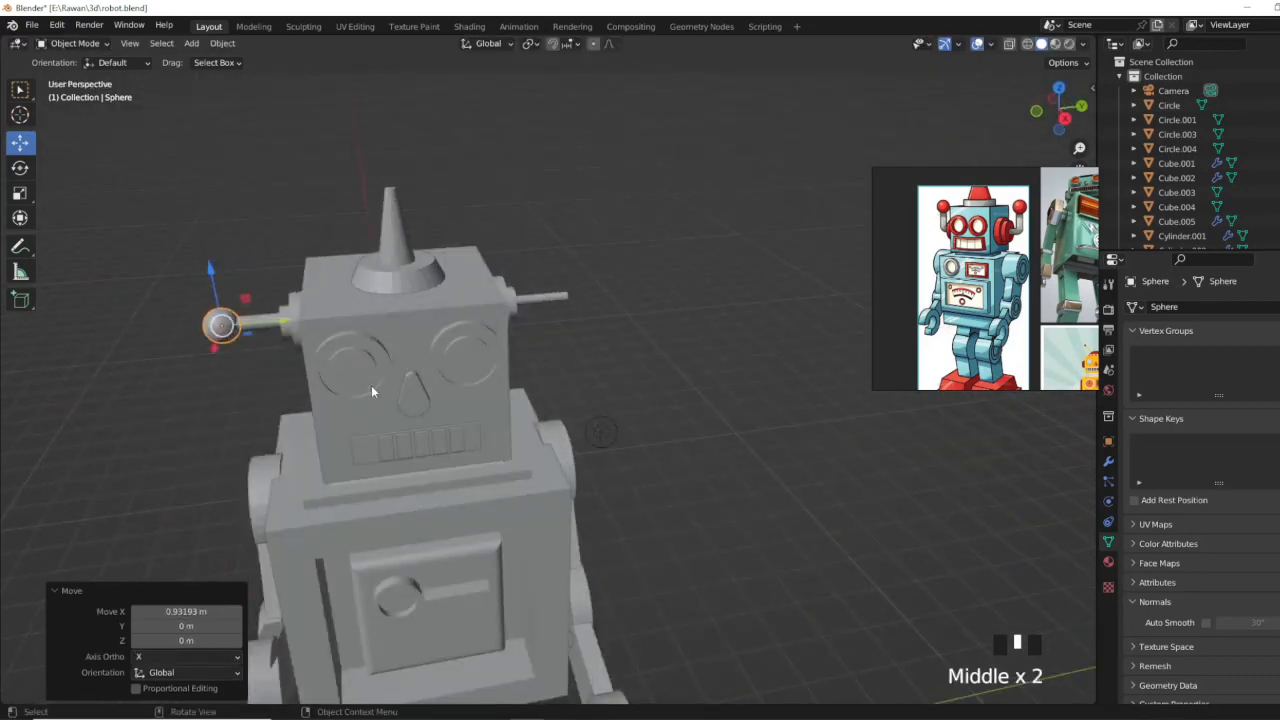
Step: Align the antenna ball with its rod and place a copy on the tip of the opposite rod
right_click(226, 326)
left_click(1065, 118)
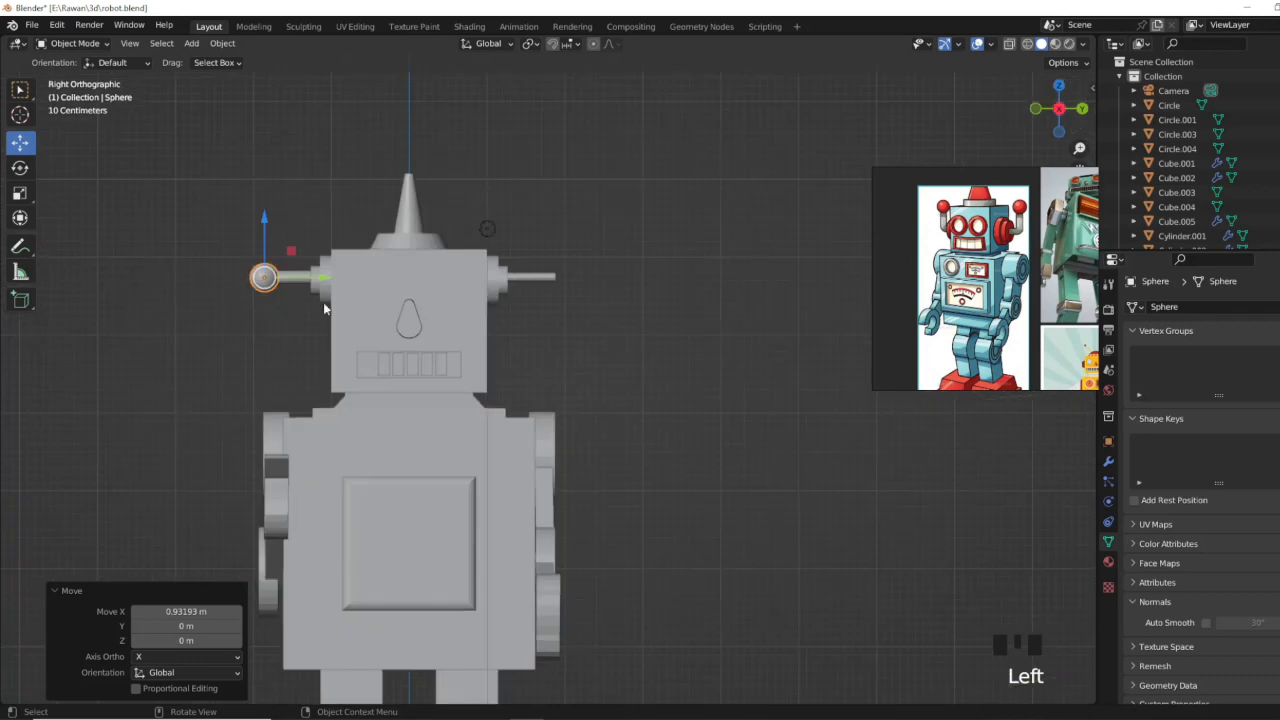
left_click(319, 279)
left_click_drag(263, 240, 263, 240)
key("ctrl+v")
left_click_drag(326, 278, 627, 244)
left_click(520, 296)
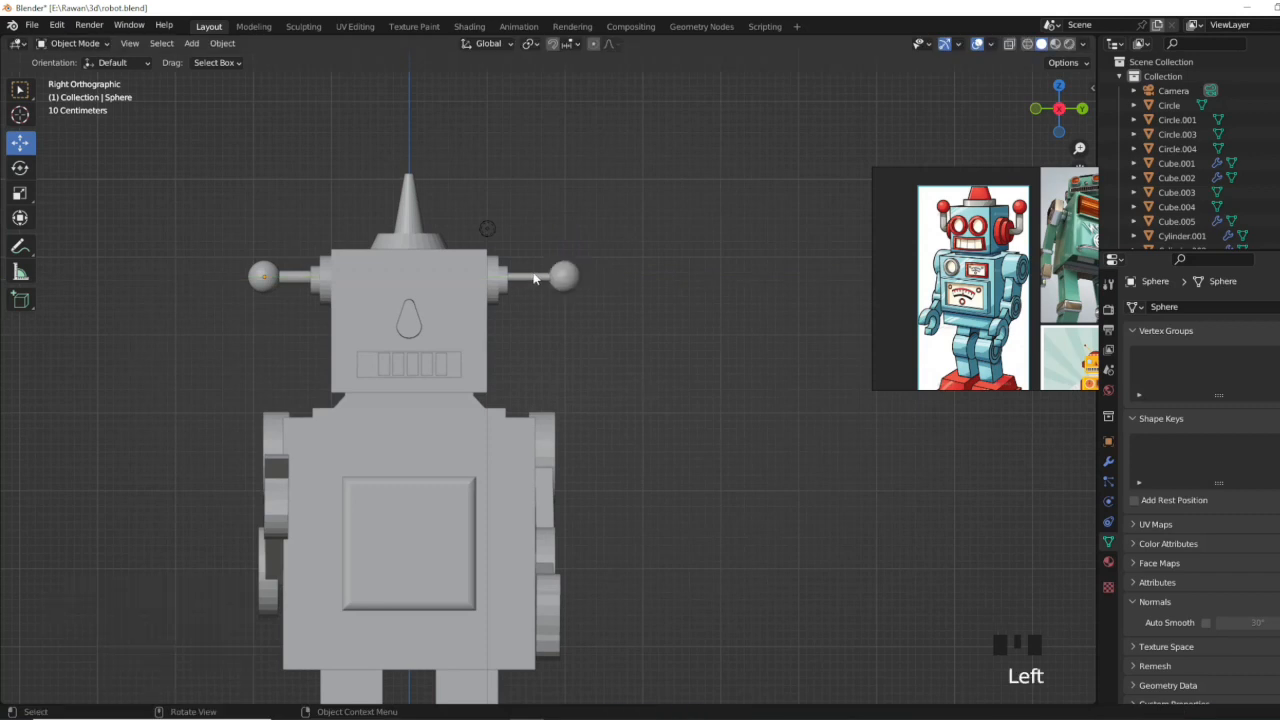
Step: Delete the thinner antenna rod and replace it with a copy of the thicker rod from the other ear
key("Delete")
left_click(300, 278)
key("ctrl+c")
key("ctrl+v")
left_click_drag(348, 304, 560, 274)
left_click(594, 297)
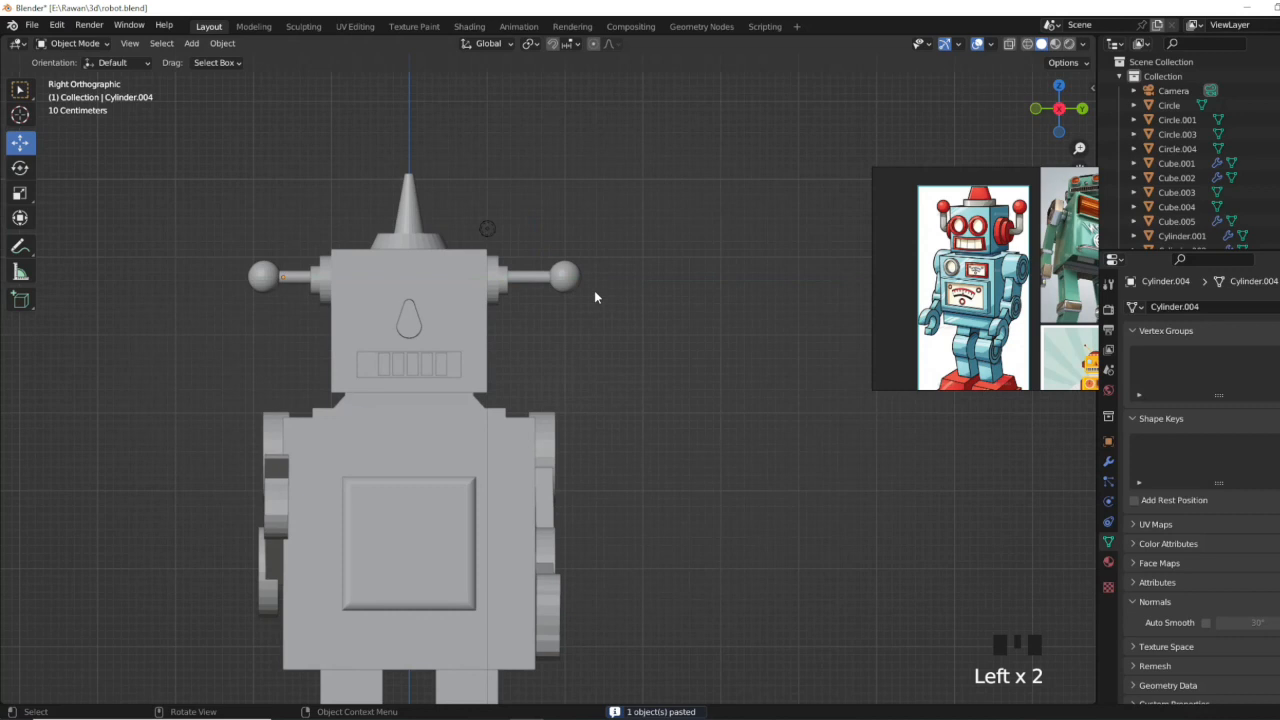
Step: Place a copy of the antenna ball on the tip of the head's top cone and shade it smooth
left_click_drag(565, 220, 565, 109)
left_click_drag(626, 166, 471, 166)
middle_click_drag(588, 348, 615, 360)
right_click(615, 360)
left_click(615, 360)
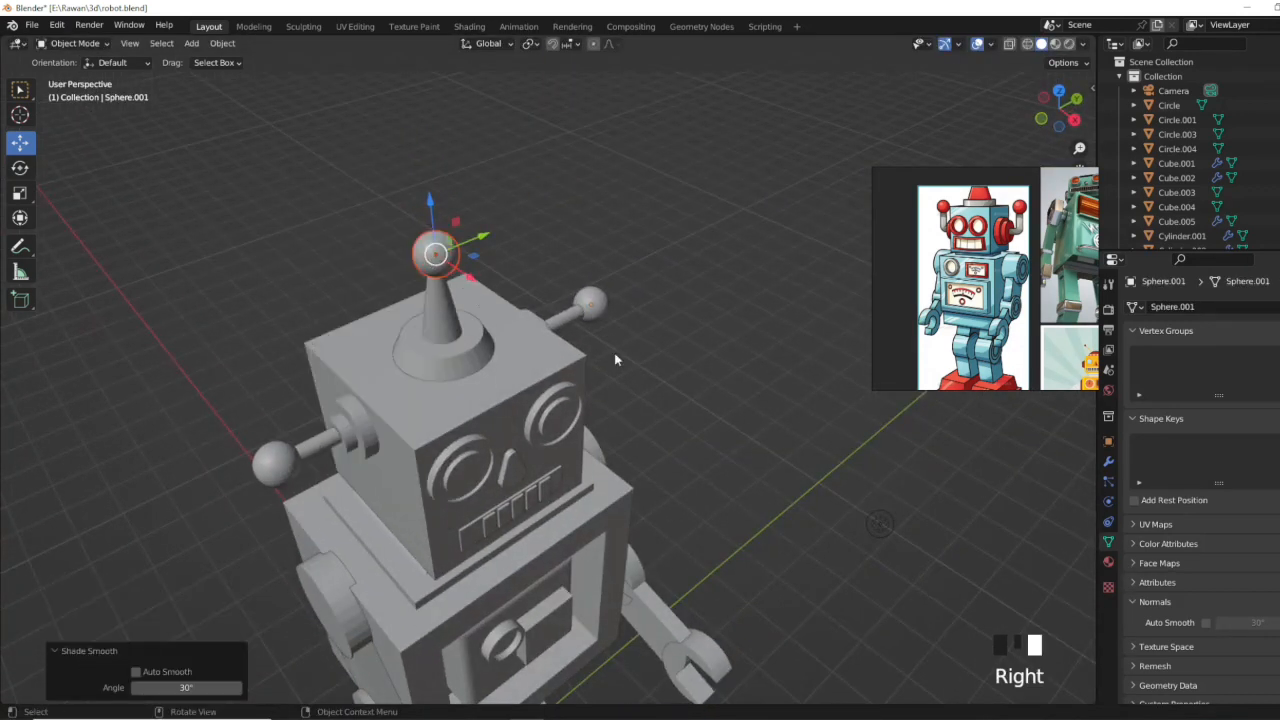
Step: Apply smooth shading to the balls on both ear antennas
left_click(290, 452)
right_click(262, 412)
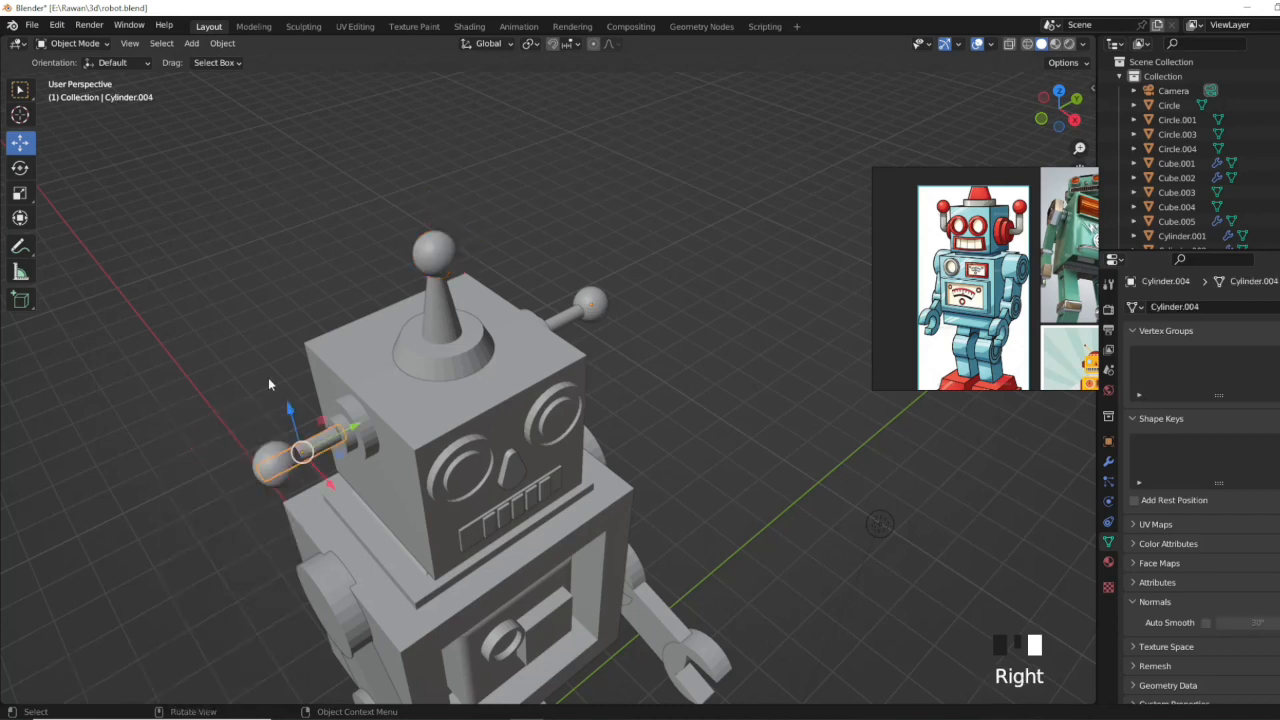
left_click(255, 462)
right_click(251, 452)
left_click(251, 441)
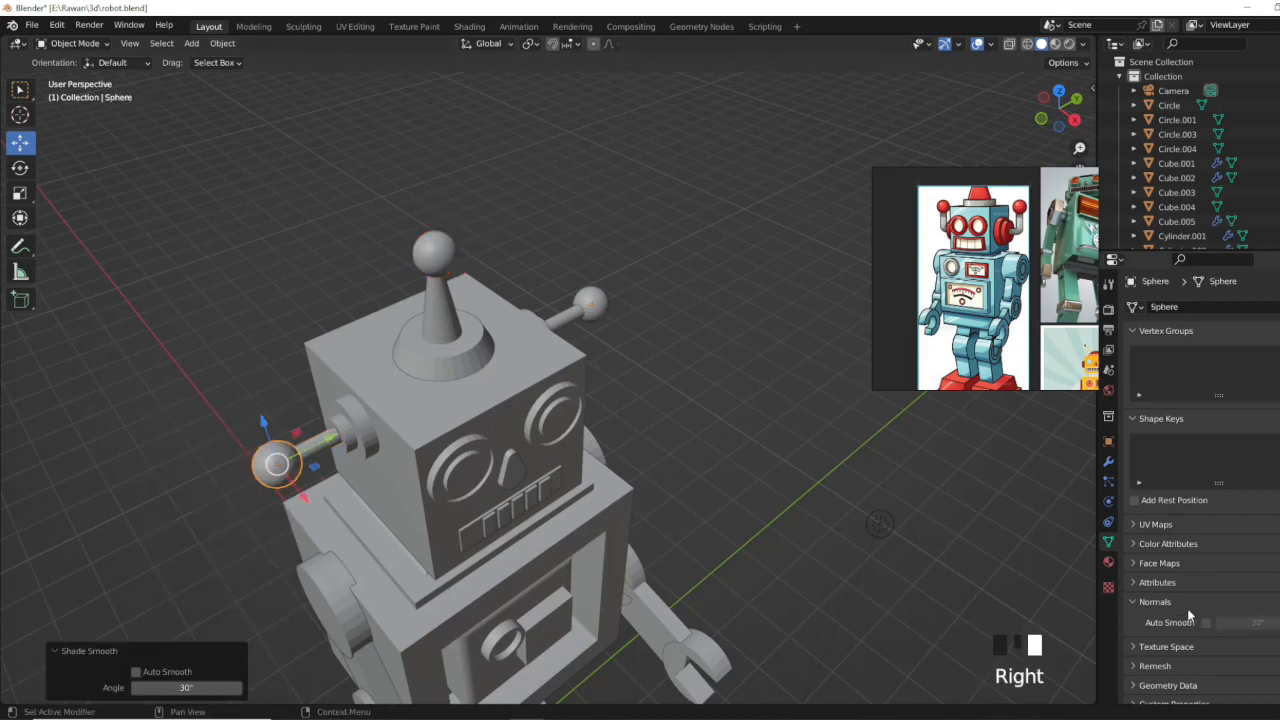
left_click(592, 303)
right_click(592, 303)
left_click(592, 297)
Step: Shade the robot's head smooth with Auto Smooth at 30°
middle_click_drag(637, 503, 630, 466)
left_click(391, 352)
right_click(392, 352)
left_click(394, 353)
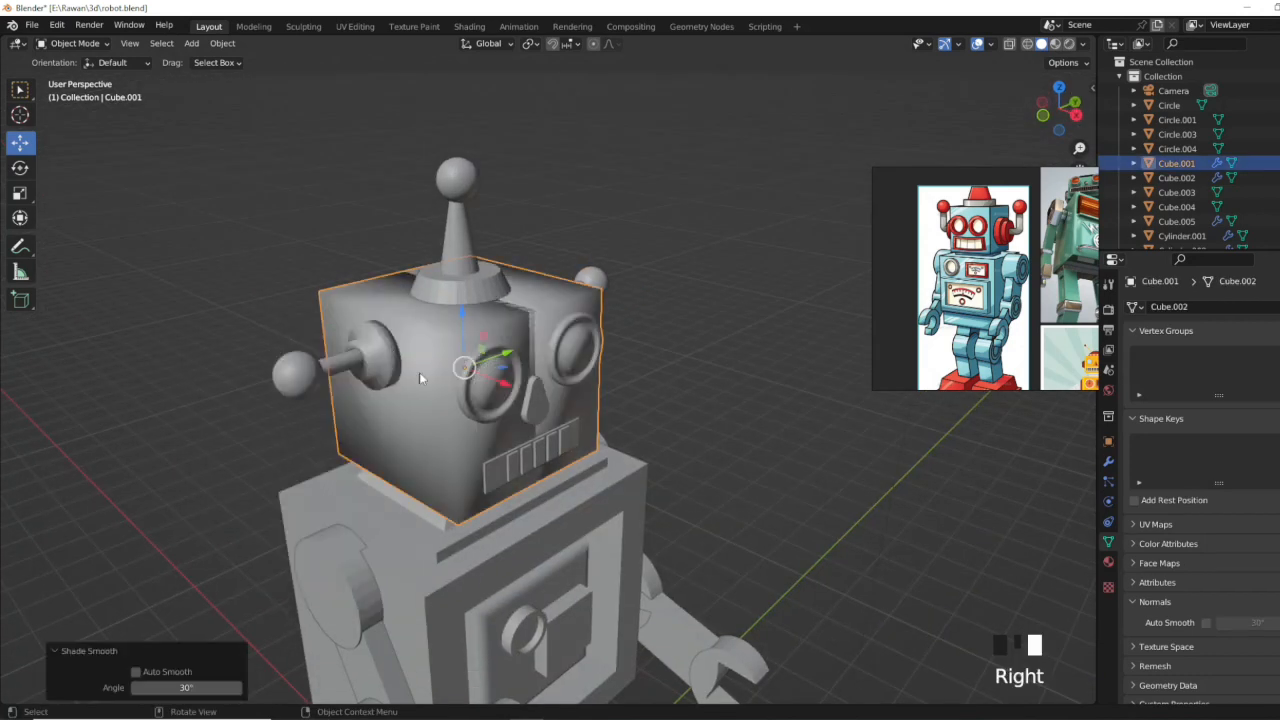
Step: Shade the shoulder cylinders smooth with Auto Smooth at 30°
middle_click_drag(861, 509, 535, 468)
left_click(532, 470)
left_click(528, 462)
left_click(527, 461)
right_click(527, 461)
left_click(527, 440)
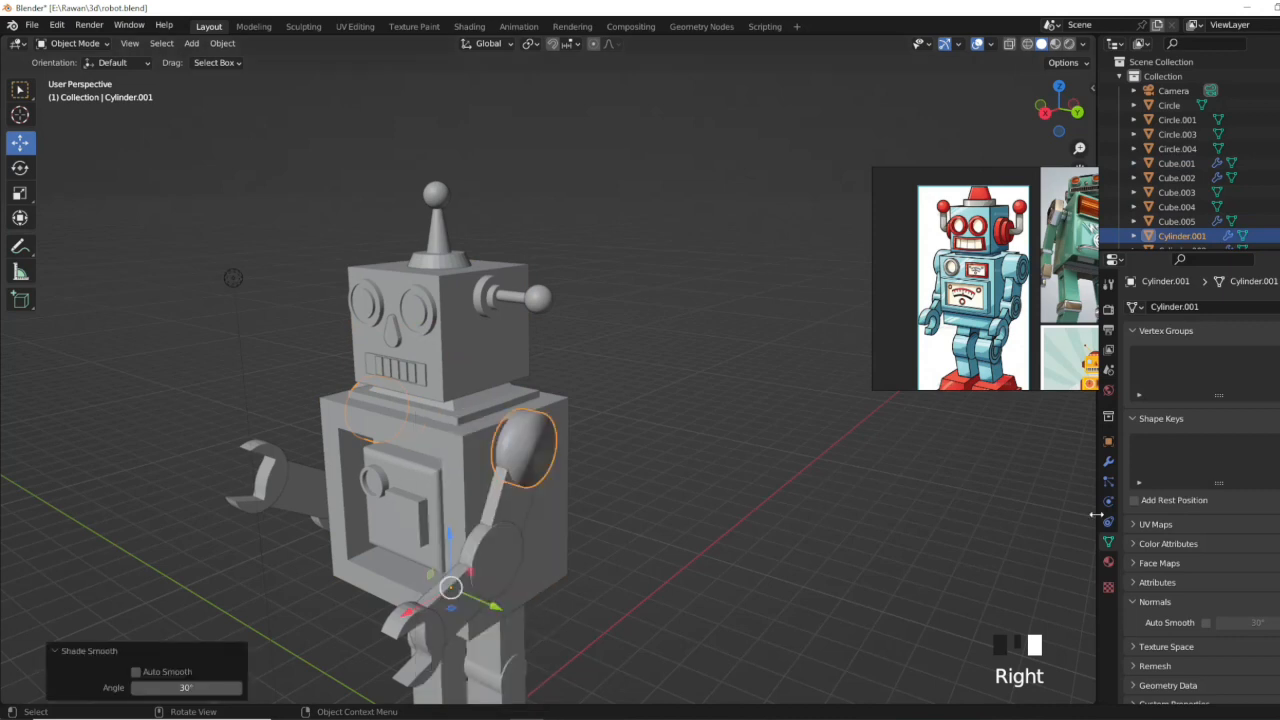
Step: Shade the legs and feet smooth with Auto Smooth enabled
left_click(485, 577)
left_click(485, 574)
left_click(485, 574)
scroll(485, 574, "down", 2)
middle_click_drag(486, 584, 636, 467, "shift")
right_click(455, 430)
left_click(455, 430)
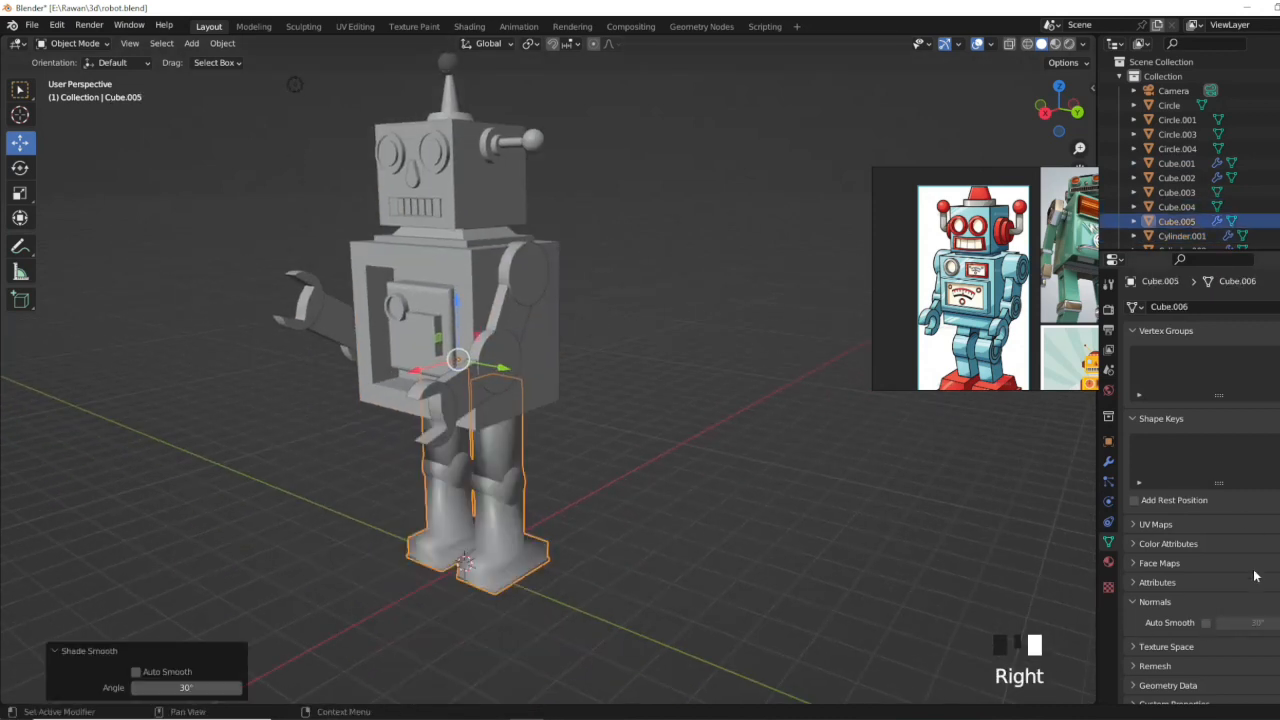
Step: Apply smooth shading with Auto Smooth to both claw hands
left_click(423, 396)
left_click(423, 396)
left_click(422, 396)
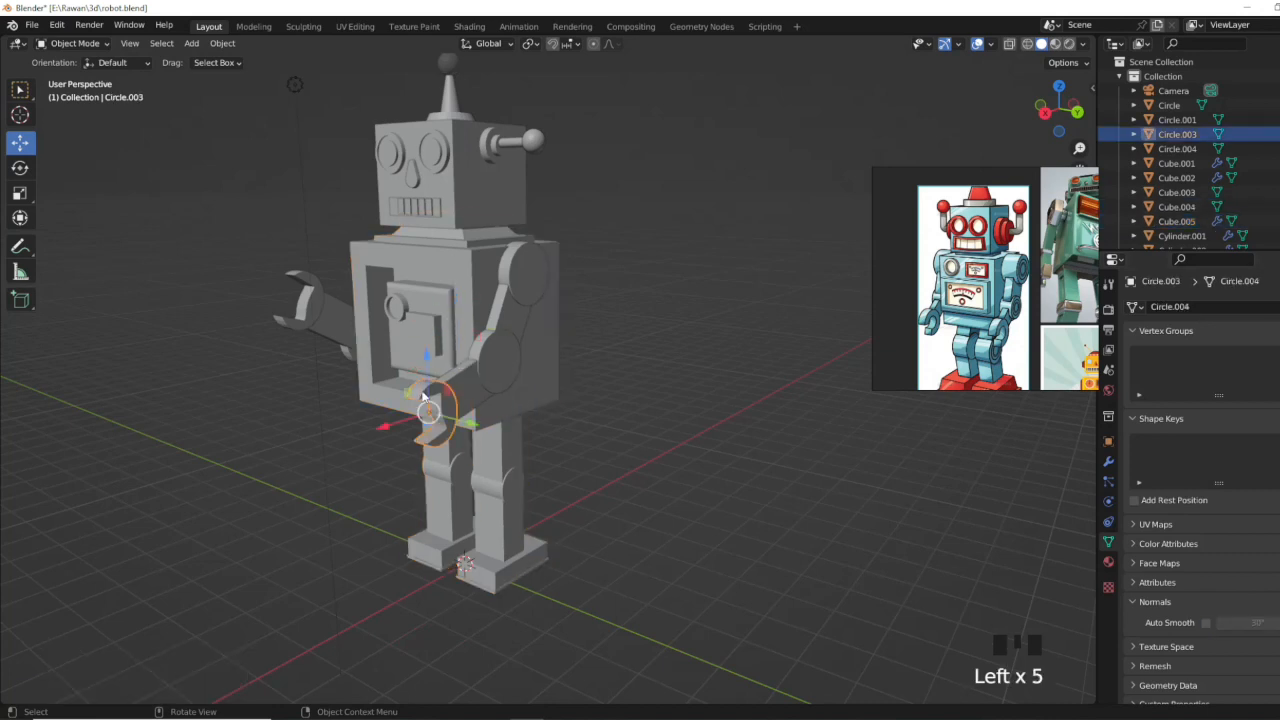
right_click_drag(423, 396, 424, 399)
left_click(320, 336)
right_click_drag(320, 336, 289, 334)
left_click(284, 330)
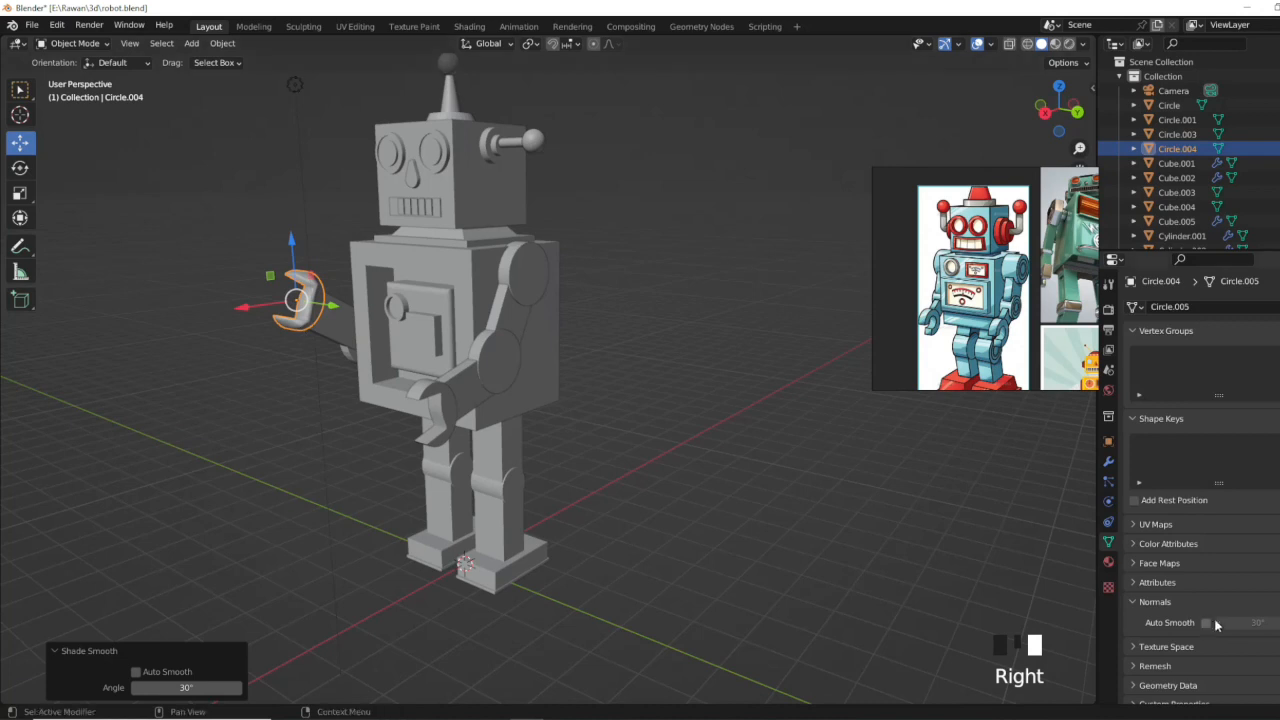
Step: Apply smooth shading to the arm part near the elbow
middle_click_drag(507, 306, 570, 341)
left_click(508, 397)
left_click(509, 394)
left_click(509, 393)
right_click(510, 392)
left_click(511, 392)
Step: Shade the cone base on top of the head smooth with Auto Smooth at 30°
middle_click_drag(421, 422, 470, 250)
scroll(461, 146, "down", 2)
left_click(488, 187)
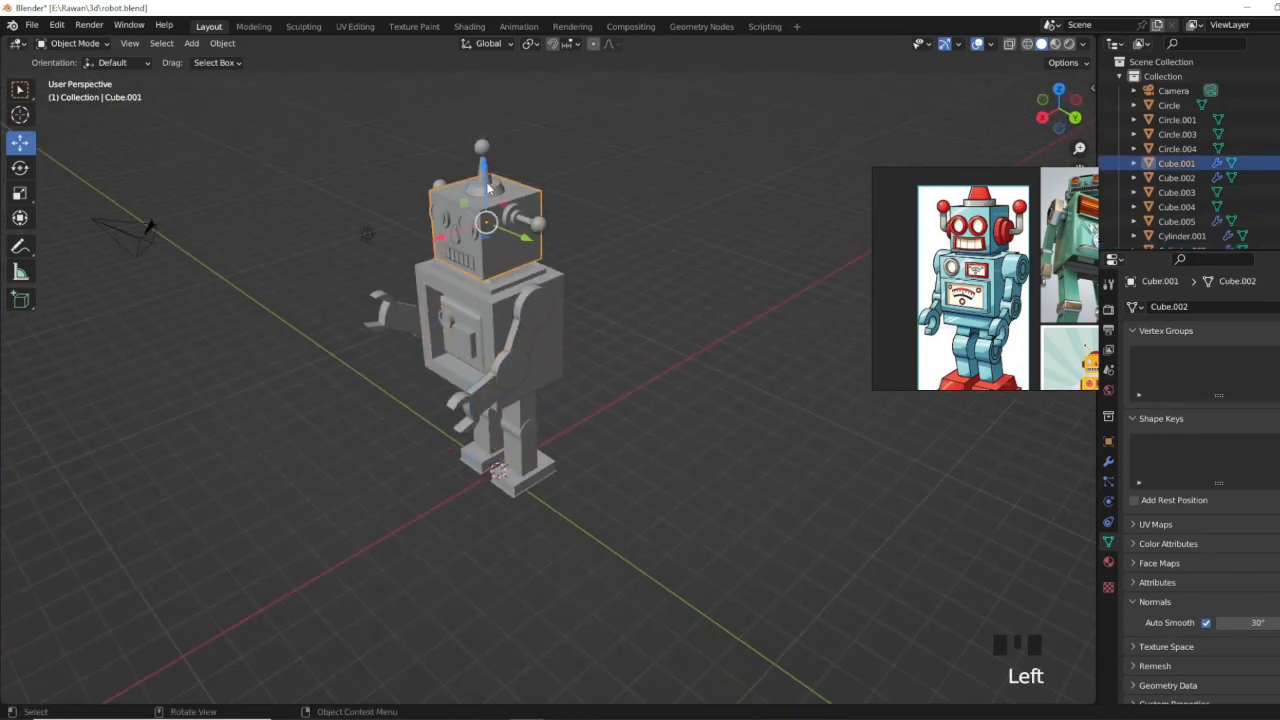
right_click(491, 176)
left_click(492, 178)
left_click(1205, 622)
Step: Move the shoulder cylinders about 0.019 m along Y
scroll(434, 228, "up", 2)
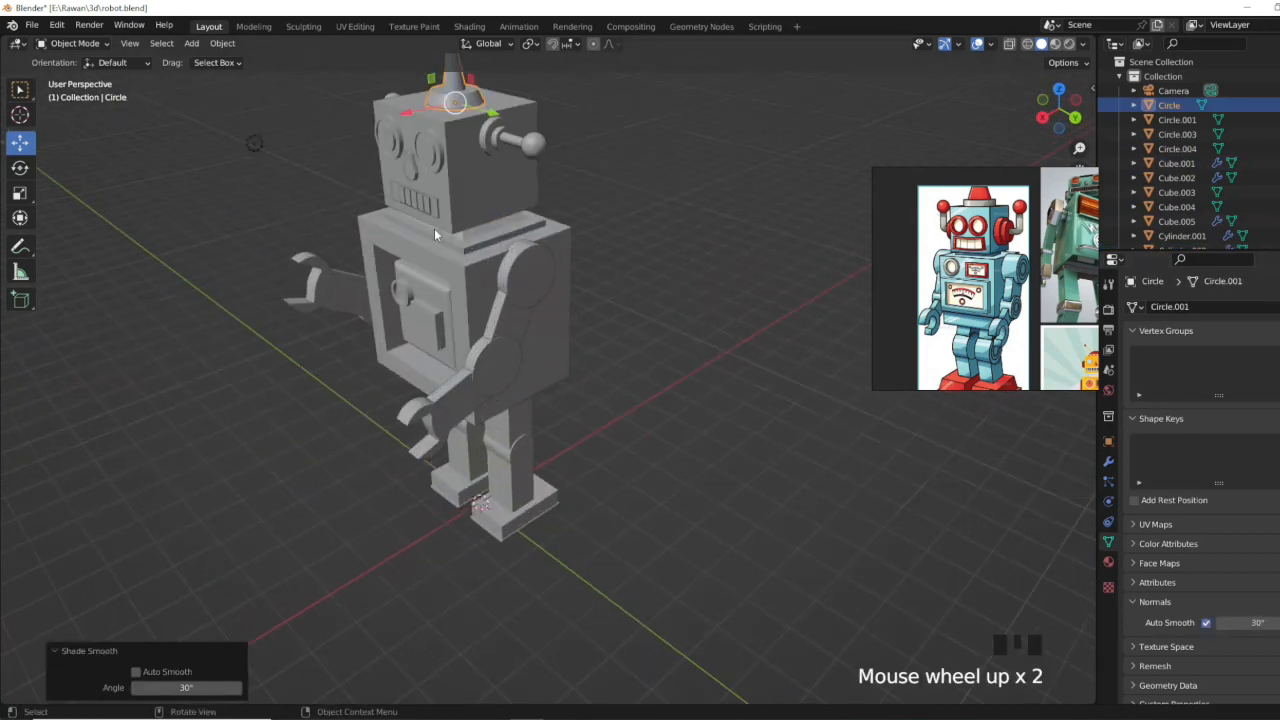
middle_click_drag(434, 228, 584, 508, "shift")
left_click(668, 548)
left_click(668, 548)
left_click_drag(605, 660, 603, 660)
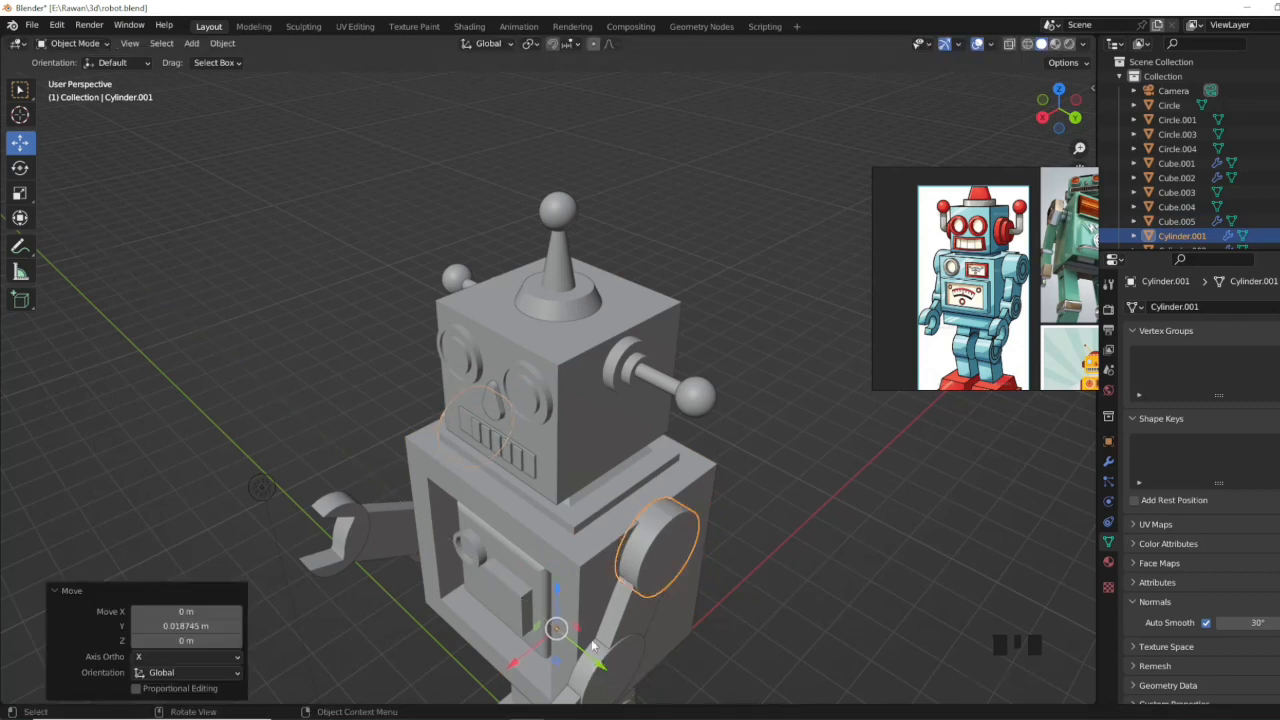
Step: Select the torso and shift its side faces slightly along Y in Edit Mode
left_click(629, 588)
key("y")
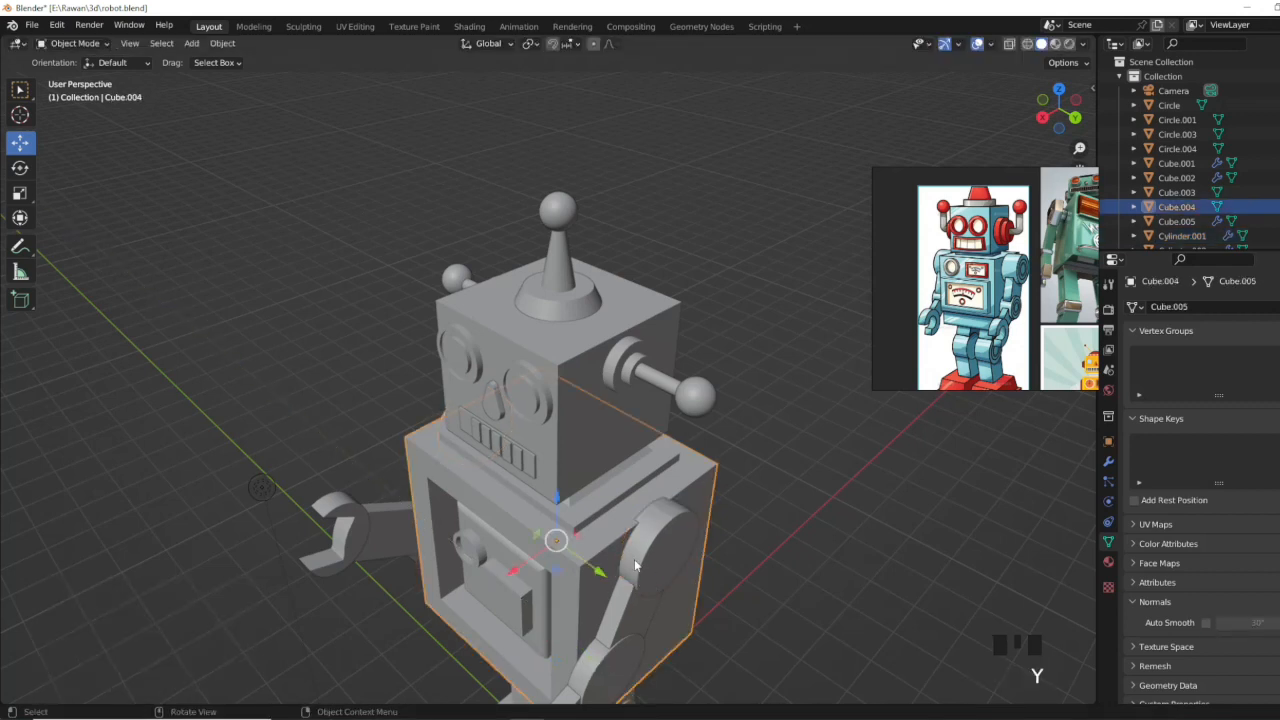
scroll(638, 566, "down", 2)
middle_click_drag(638, 566, 652, 536)
key("Tab")
left_click(650, 530)
left_click(683, 543)
key("Tab")
middle_click_drag(705, 580, 705, 613)
scroll(705, 613, "up", 3)
key("Tab")
left_click(505, 595)
left_click_drag(518, 606, 529, 597)
key("Tab")
middle_click_drag(600, 598, 521, 556)
scroll(520, 558, "down", 4)
key("Tab")
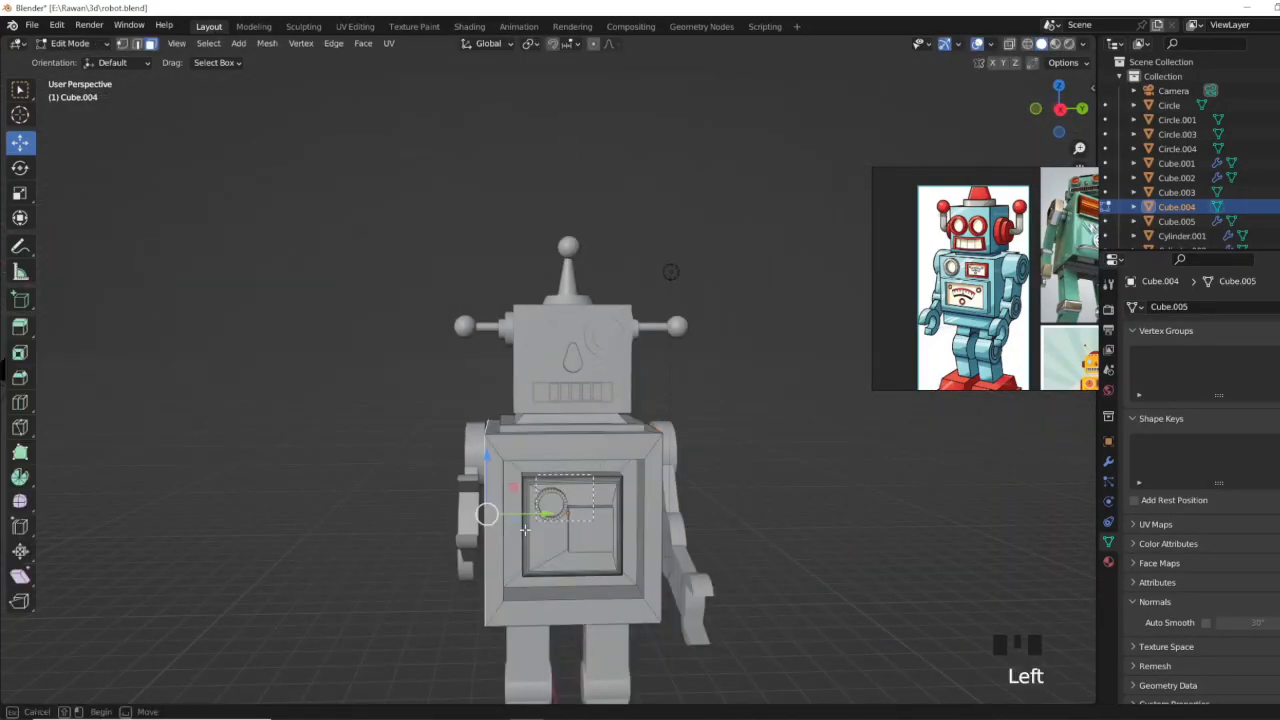
left_click(549, 512)
right_click(546, 515)
key("Escape")
key("Tab")
Step: Shade the torso smooth with Auto Smooth at 30° and save the file
right_click(526, 467)
left_click(522, 440)
left_click(1207, 624)
middle_click_drag(600, 470, 618, 458, "shift")
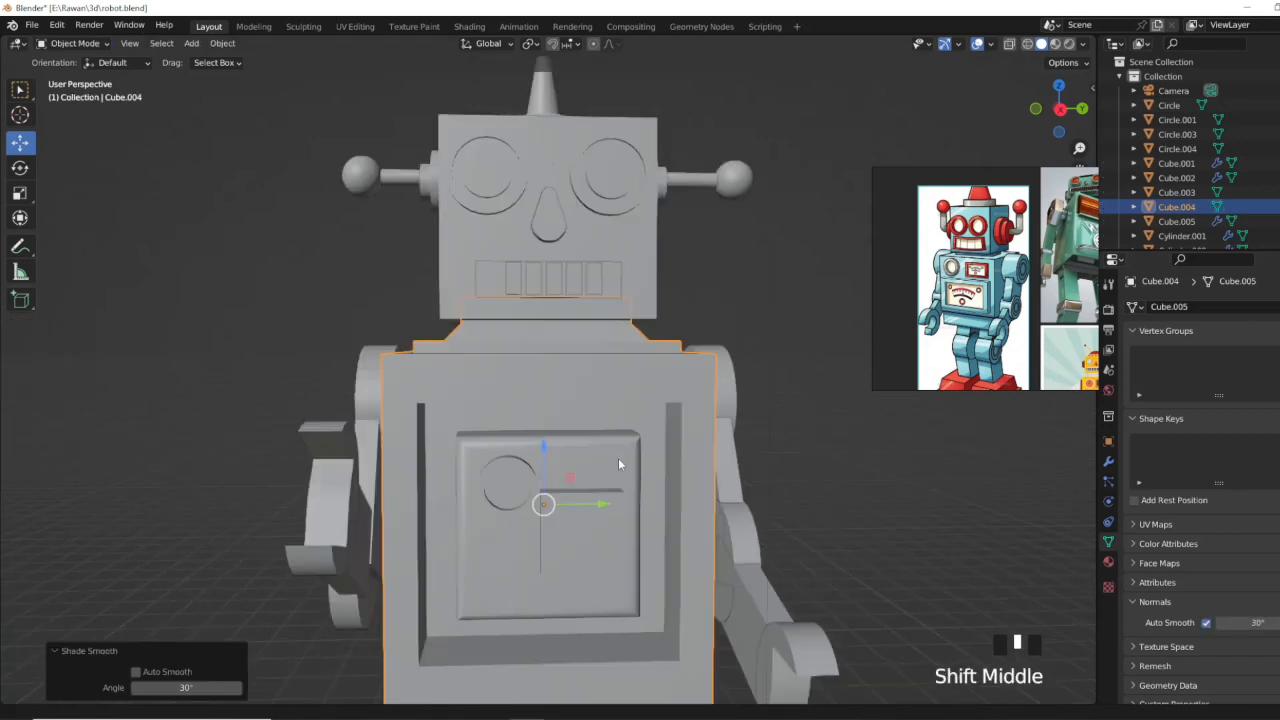
scroll(700, 470, "down", 4)
left_click(756, 487)
key("ctrl+s")
Step: Try widening the elbow cylinders along Y by a factor of 1.328, and undo it
key("s")
key("y")
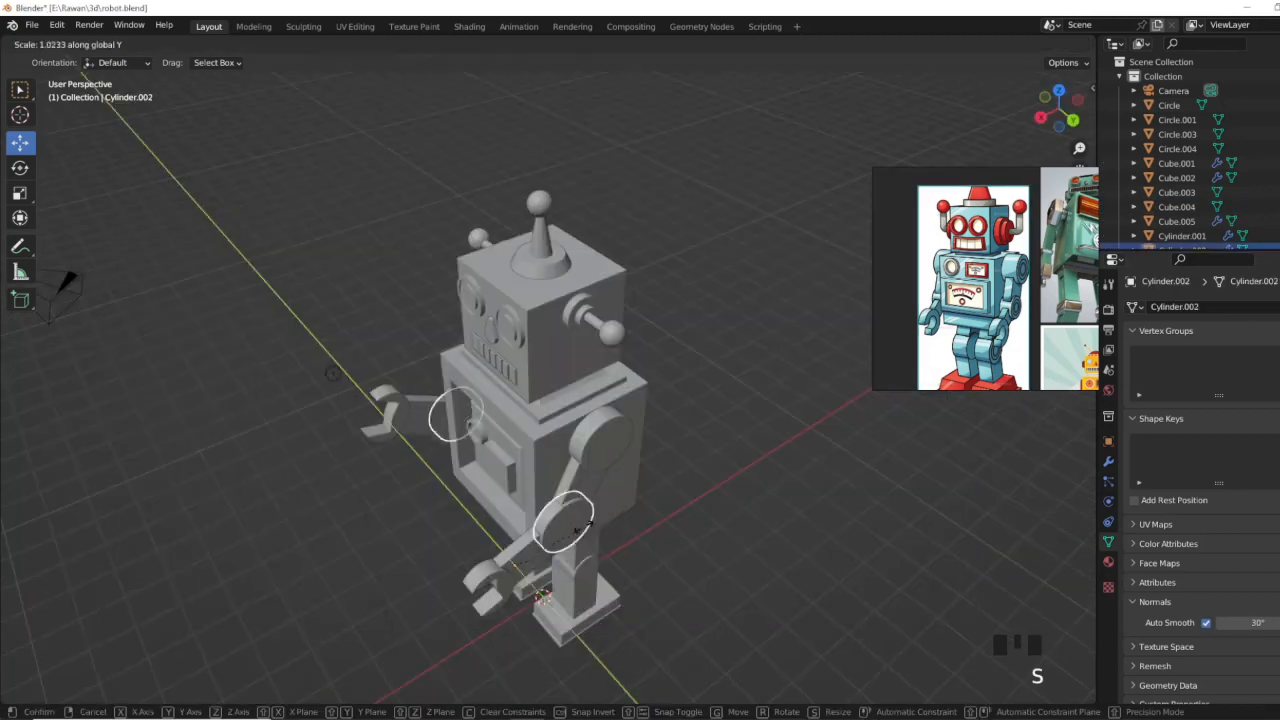
left_click(578, 527)
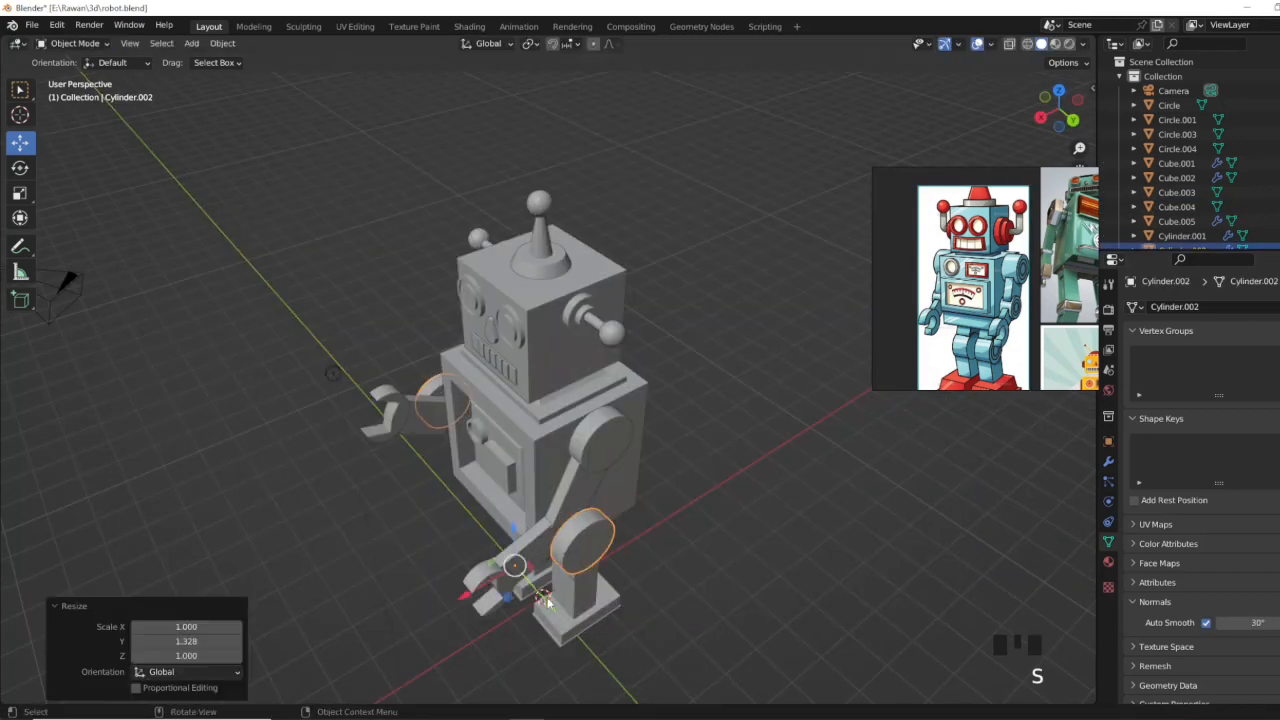
middle_click_drag(600, 530, 620, 556)
key("ctrl+z")
key("ctrl+z")
Step: Move the elbow cylinder's flat end faces along Y in Edit Mode to adjust its width, and return to Object Mode
key("Tab")
left_click(580, 518)
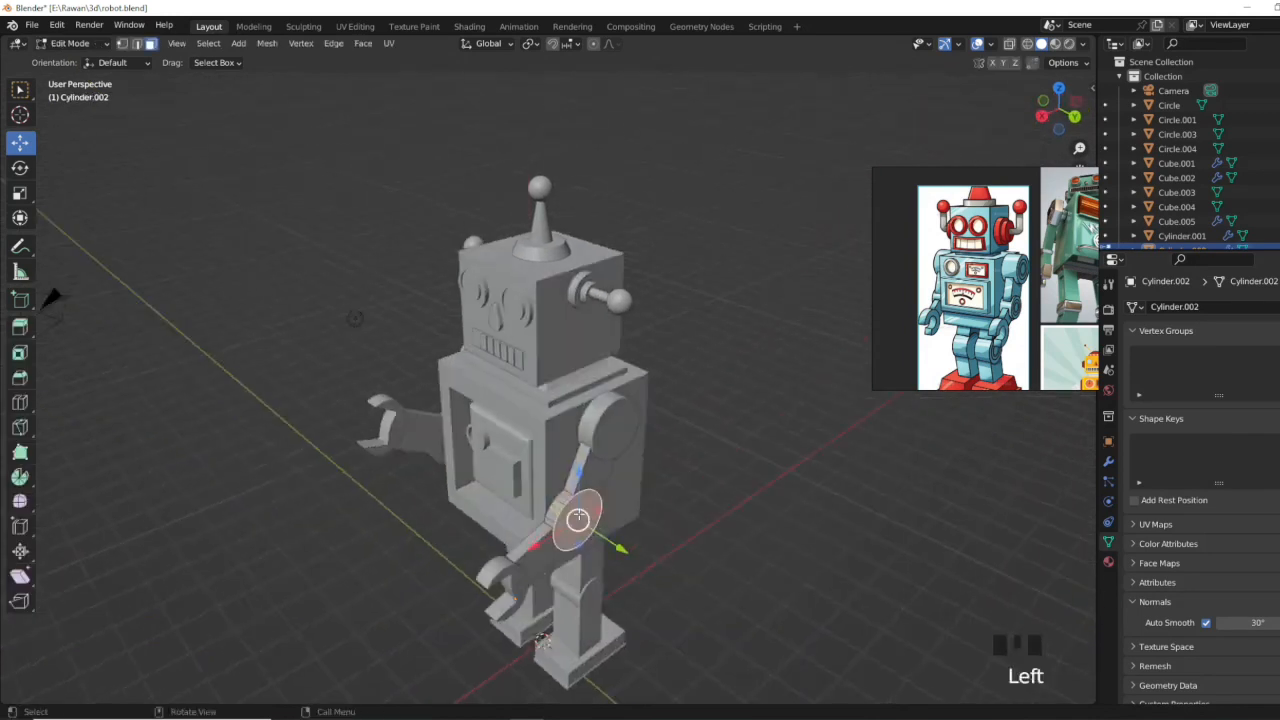
left_click_drag(616, 548, 624, 554)
scroll(624, 556, "up", 3)
middle_click_drag(640, 620, 758, 640)
left_click(718, 588)
left_click_drag(759, 548, 751, 549)
mouse_move(748, 552)
middle_mouse_down()
mouse_move(679, 592)
mouse_move(733, 553)
middle_mouse_up()
key("Tab")
scroll(679, 592, "down", 2)
scroll(693, 590, "down", 3)
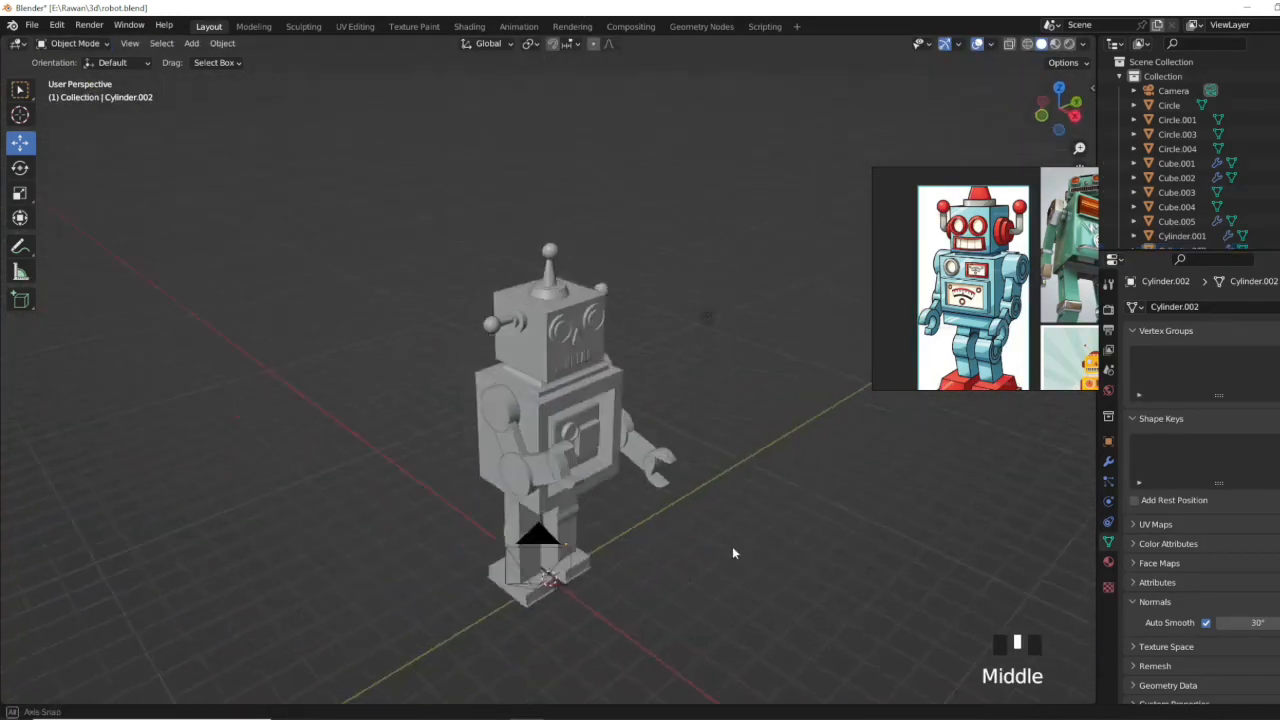
Step: Add a plane mesh at the world origin beneath the robot and isolate it in local view
scroll(560, 378, "up", 1)
middle_click_drag(560, 378, 670, 570)
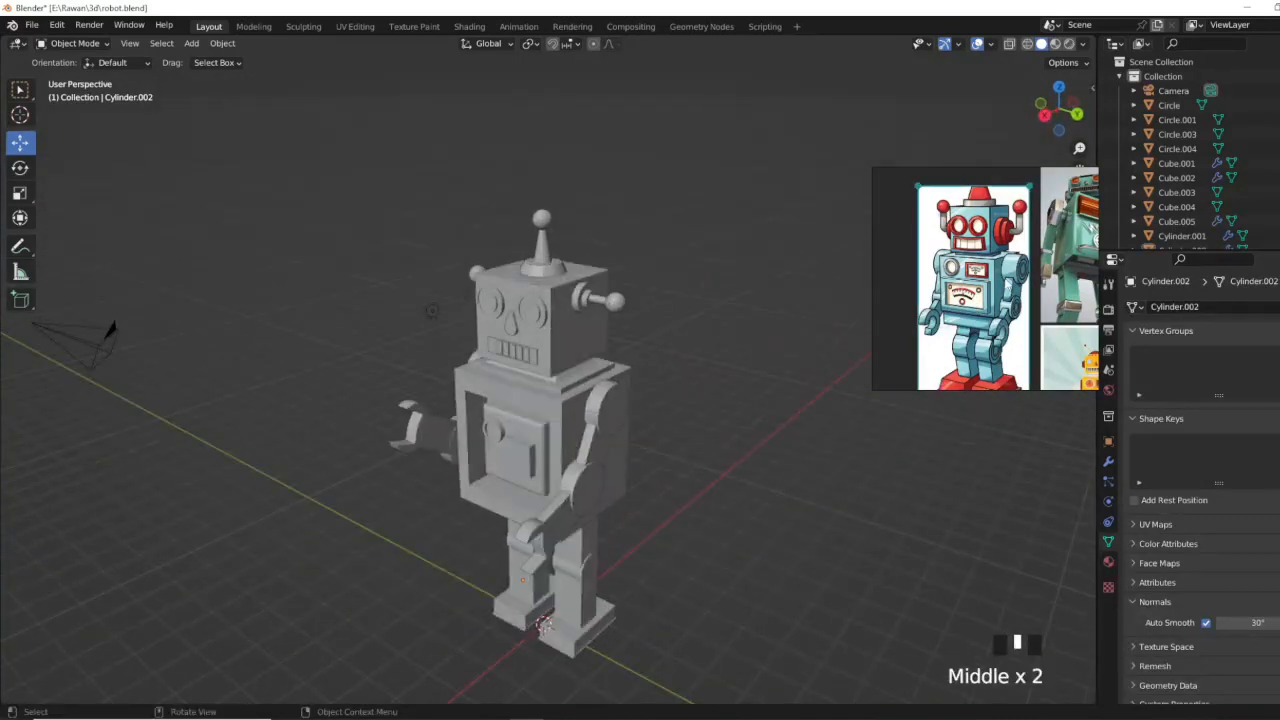
middle_click_drag(658, 445, 958, 409)
scroll(623, 349, "down", 1)
middle_click_drag(850, 400, 605, 494)
key("shift+a")
mouse_move(705, 423)
left_click(784, 150)
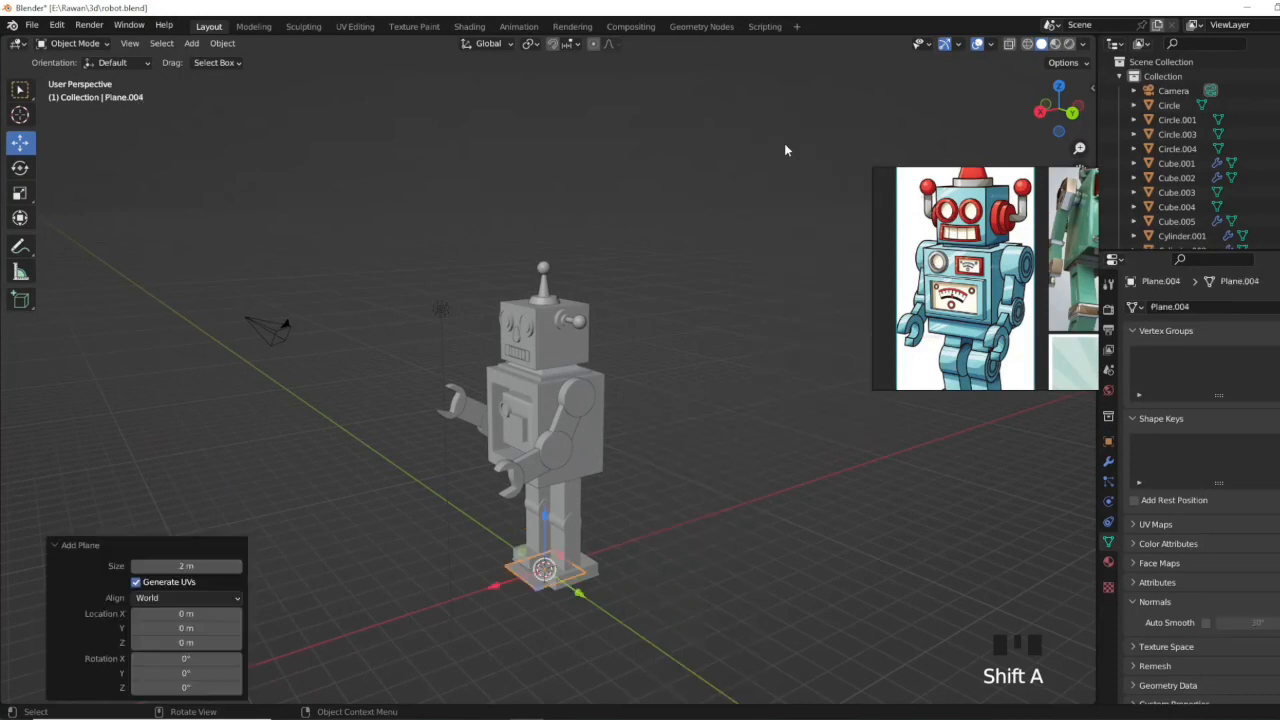
key("KP_Divide")
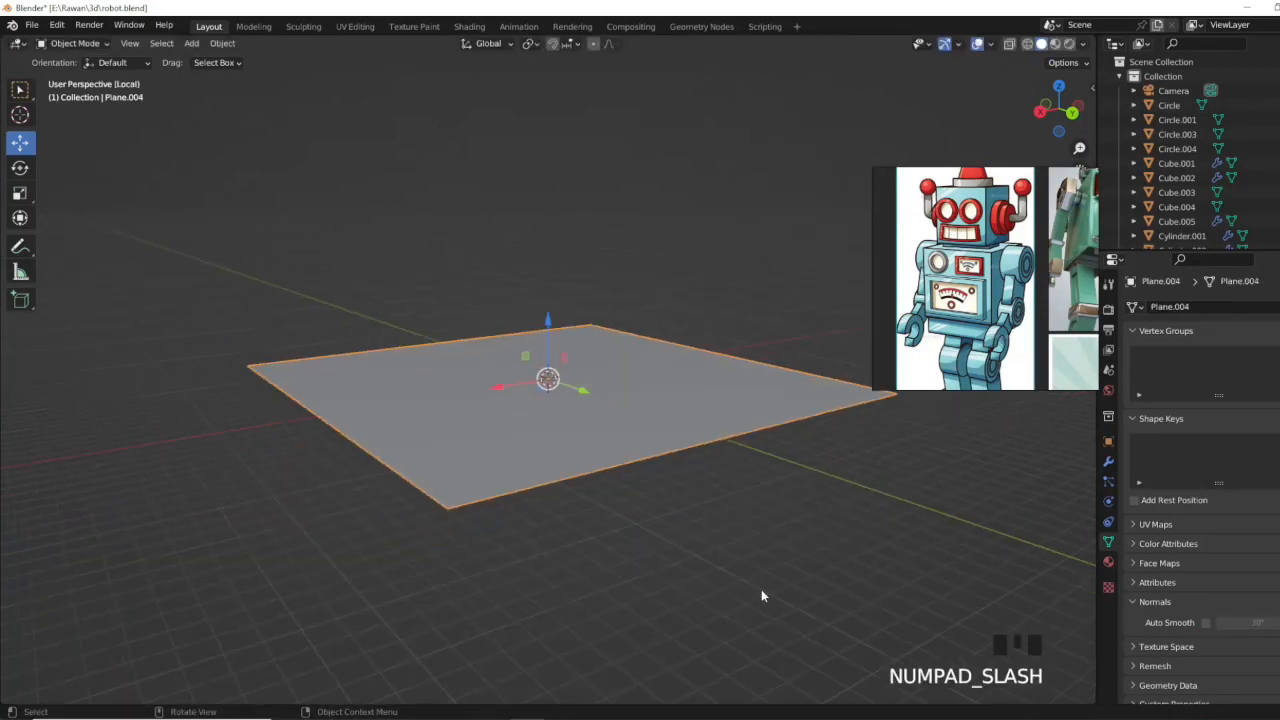
Step: Enlarge the plane into a wide floor around the robot, leave local view and check it through the camera
left_click(548, 522)
key("Tab")
key("Tab")
key("KP_Divide")
key("KP_0")
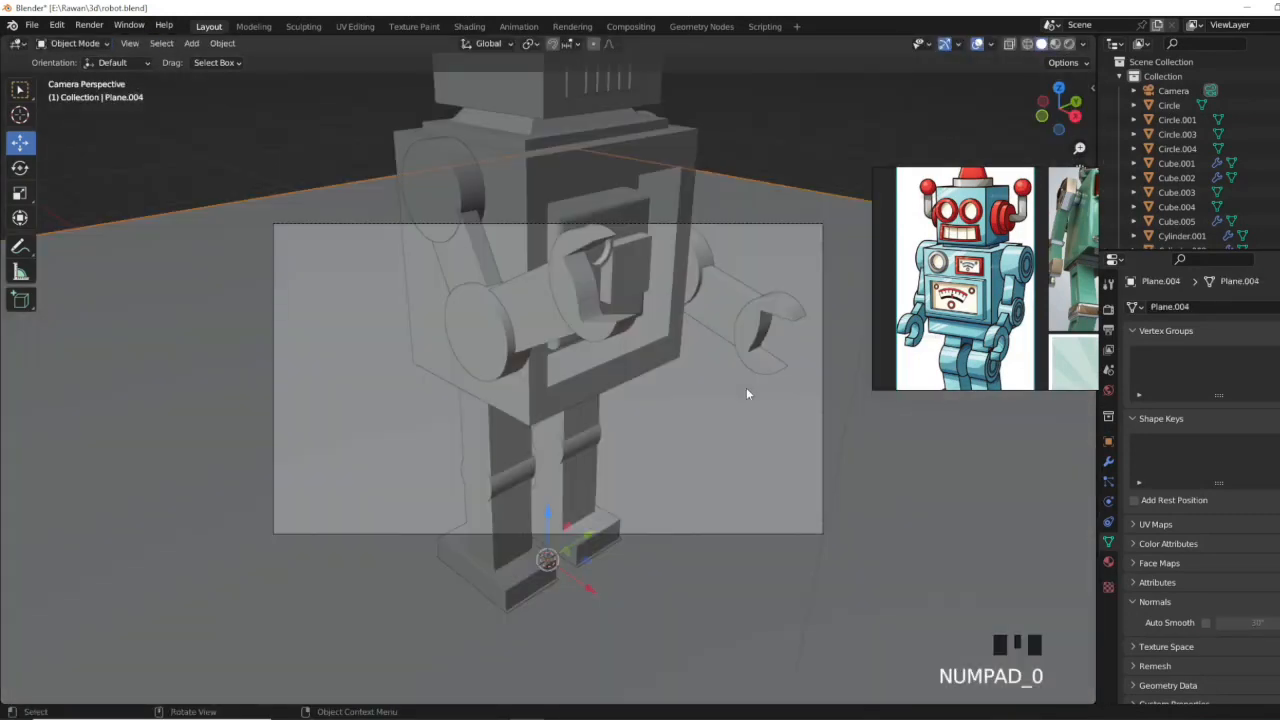
middle_click_drag(748, 391, 653, 436)
scroll(645, 425, "down", 5)
middle_click_drag(665, 350, 637, 365, "shift")
Step: Extrude the floor plane's back edge straight up along Z to form a backdrop wall
key("Tab")
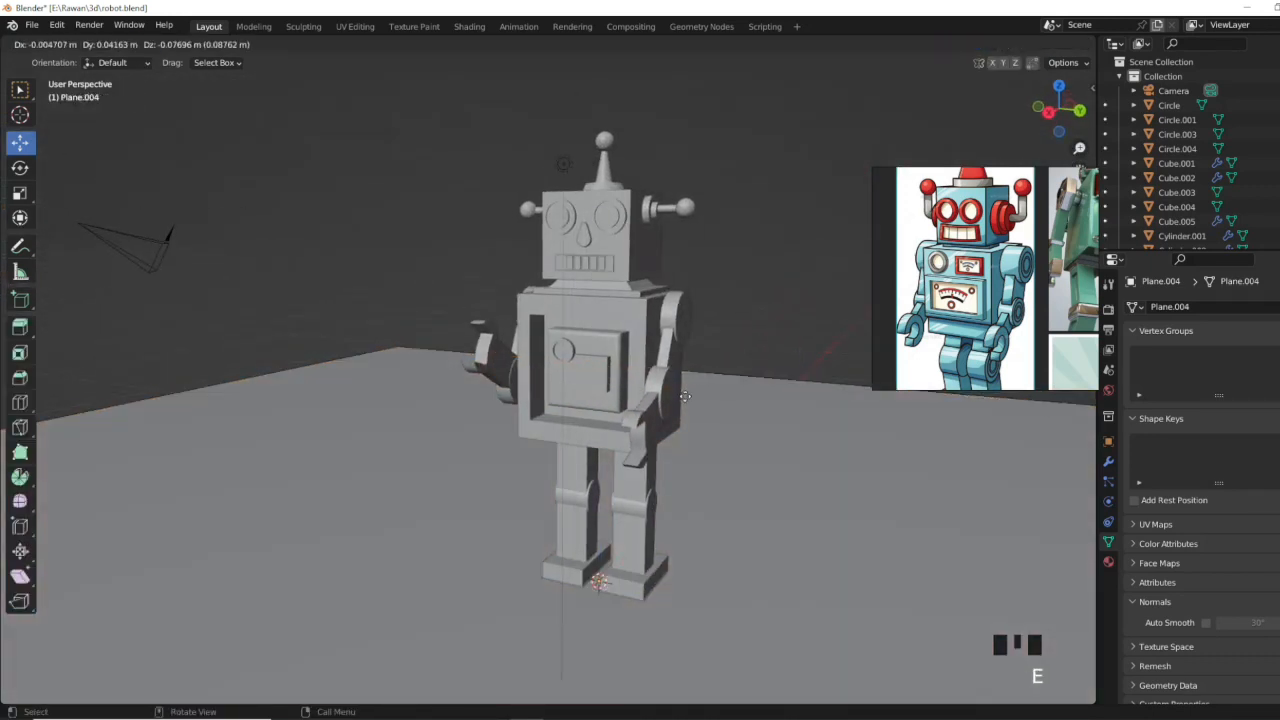
key("z")
left_click(715, 608)
key("Tab")
Step: Rotate the backdrop around Z so its wall stands behind the robot, and shift it along Y
left_click(20, 168)
left_click_drag(606, 607, 684, 614)
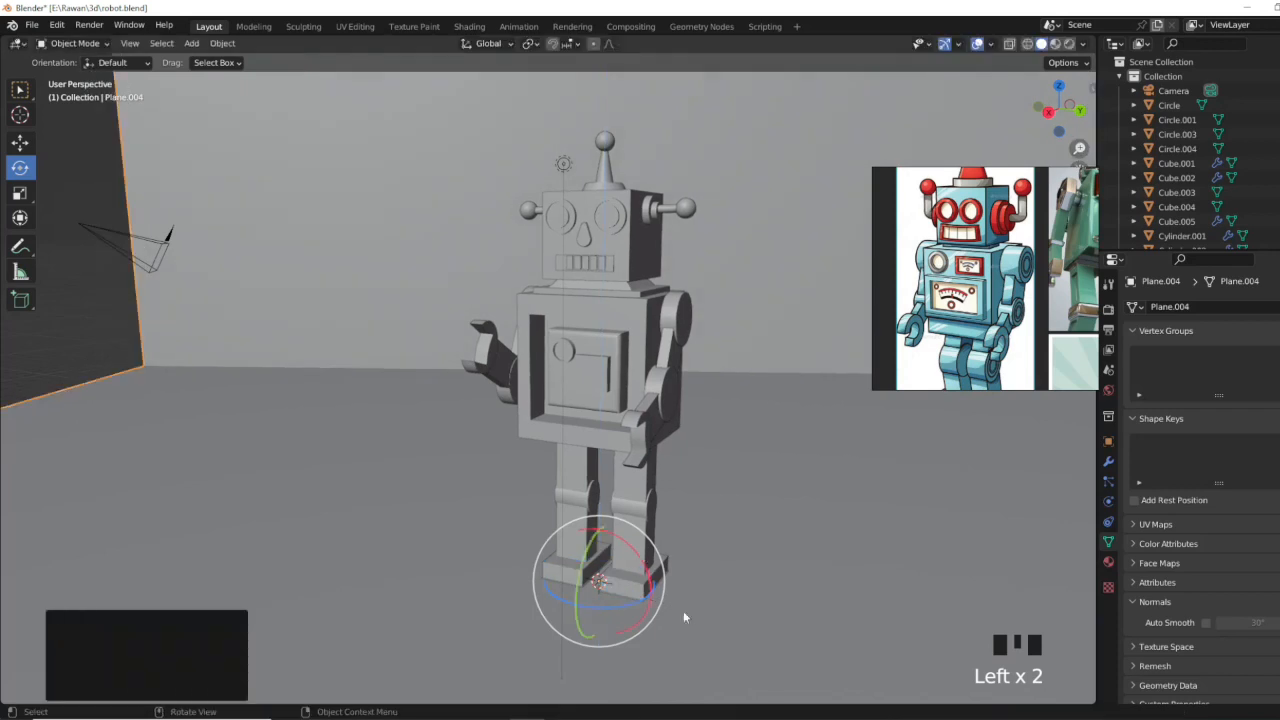
key("KP_0")
key("KP_0")
middle_click_drag(672, 513, 702, 525, "shift")
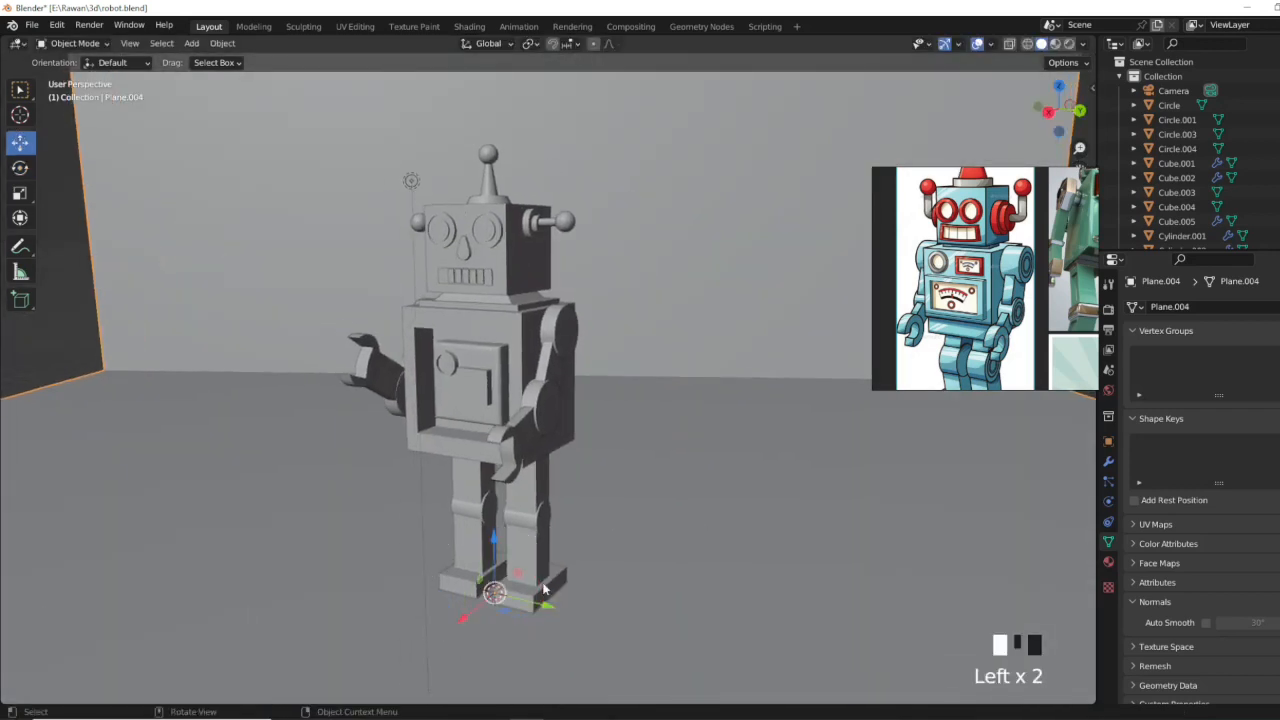
left_click_drag(546, 604, 445, 581)
Step: Align the camera to the current view and set its focal length to 48 mm
key("ctrl+alt+KP_0")
left_click(737, 486)
mouse_move(1242, 375)
left_mouse_down()
mouse_move(1204, 375)
mouse_move(1246, 375)
left_mouse_up()
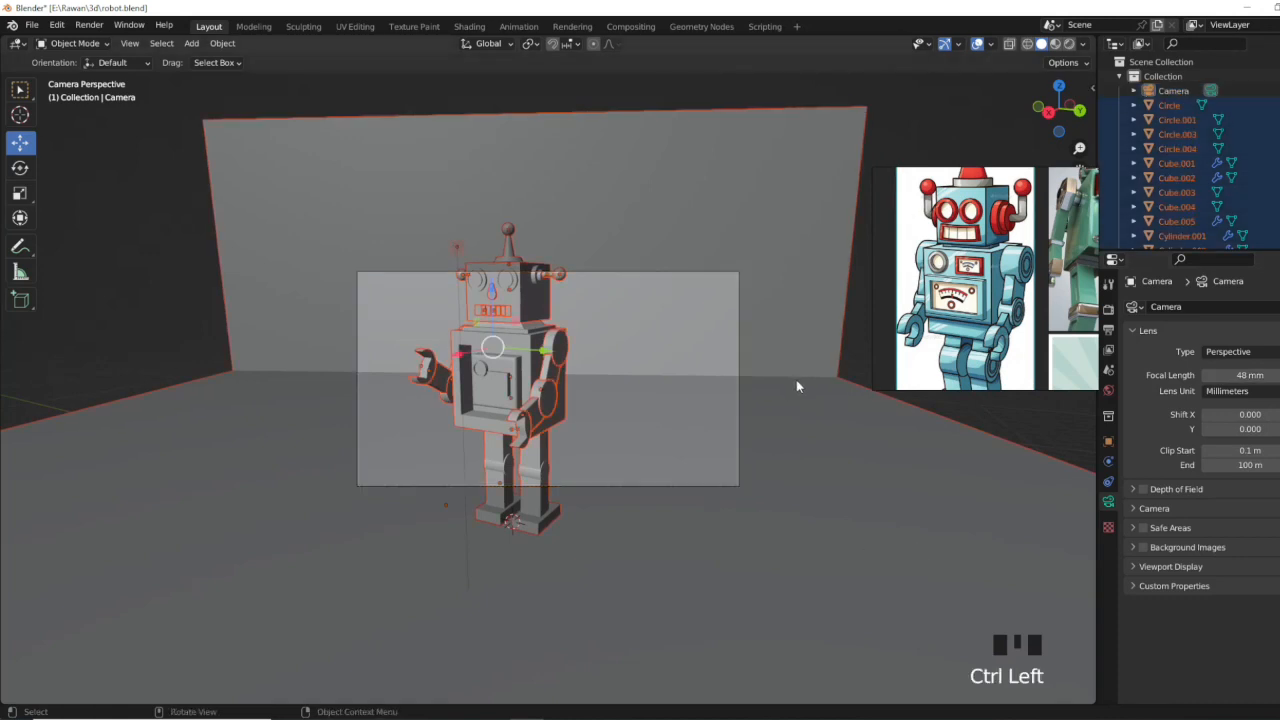
Step: Scale everything except the camera by 0.581 and move it along X so the robot fits the camera frame
key("s")
left_click(670, 395)
left_click_drag(458, 355, 437, 371)
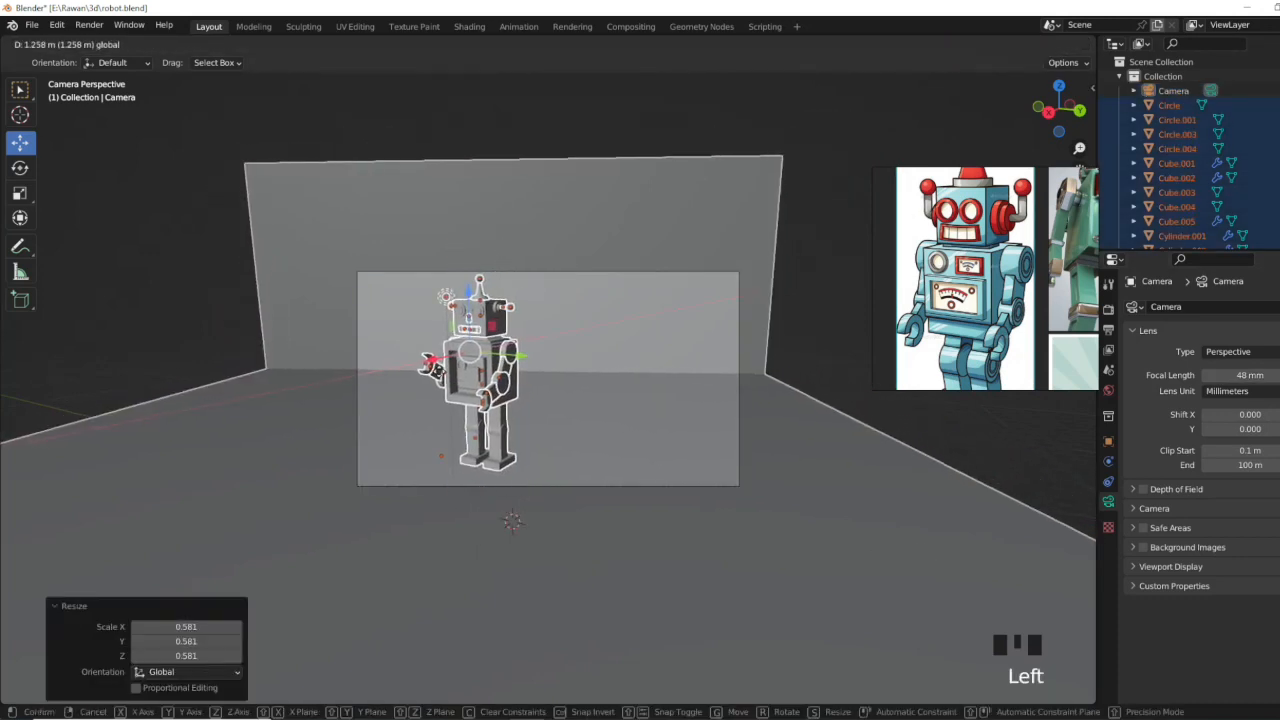
Step: Bevel the edge between the backdrop's floor and wall with a width of 0.322 m and 11 segments
left_click(778, 345)
key("ctrl+b")
left_click(686, 183)
left_click_drag(186, 485, 204, 485)
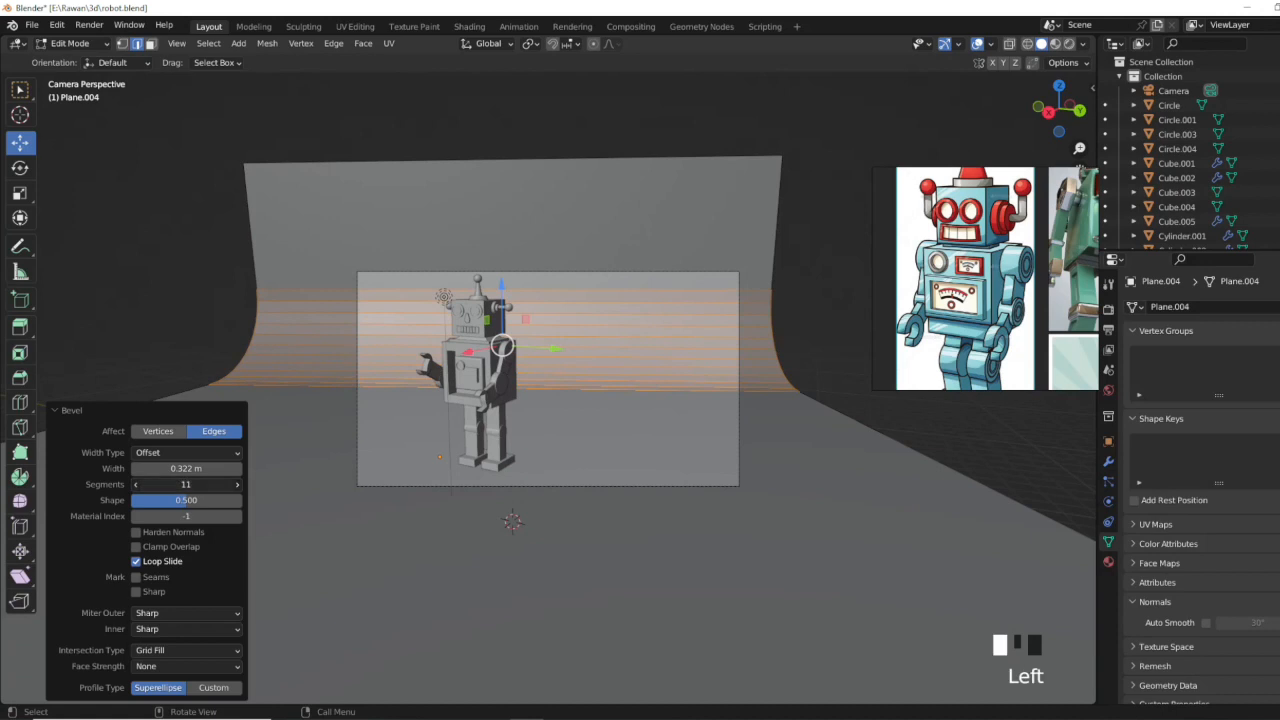
Step: Shade the backdrop smooth with Auto Smooth at 30° and shift it slightly along Y
key("Tab")
right_click(655, 380)
left_click(657, 387)
scroll(453, 378, "up", 1)
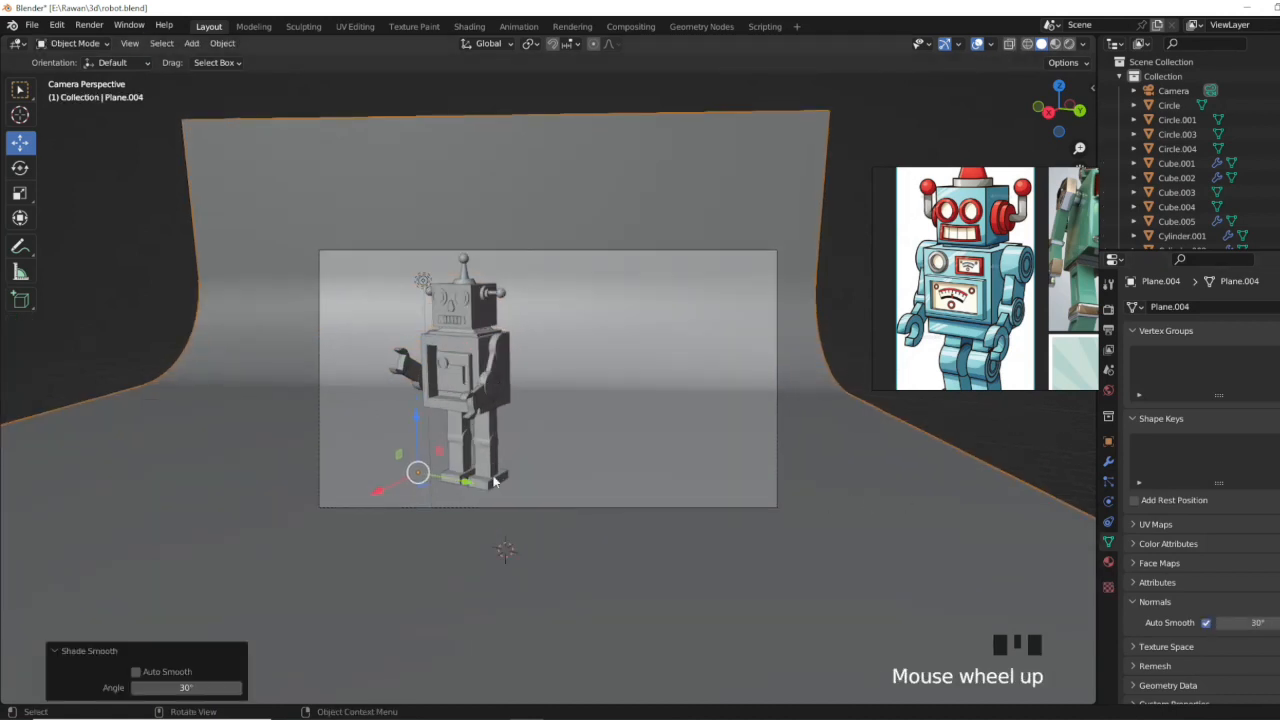
left_click_drag(467, 480, 482, 483)
Step: Select everything except the camera and move it along Y toward the centre of the camera frame
key("a")
left_click(1183, 93, "ctrl")
left_click_drag(503, 351, 546, 358)
left_click_drag(503, 352, 558, 358)
left_click(1177, 92, "ctrl")
Step: Extrude the shoulder cylinder's outer face by about 0.03 m and scale it down slightly
left_click(569, 303)
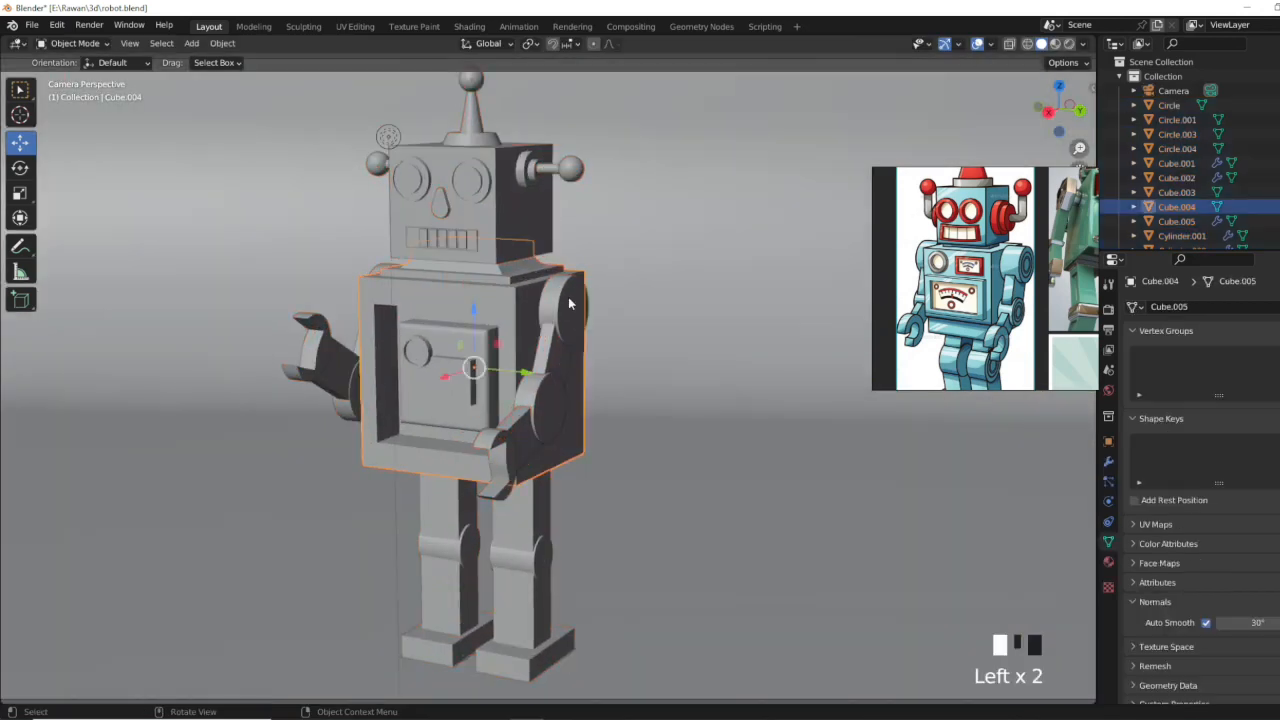
left_click(701, 309)
key("e")
left_click(705, 311)
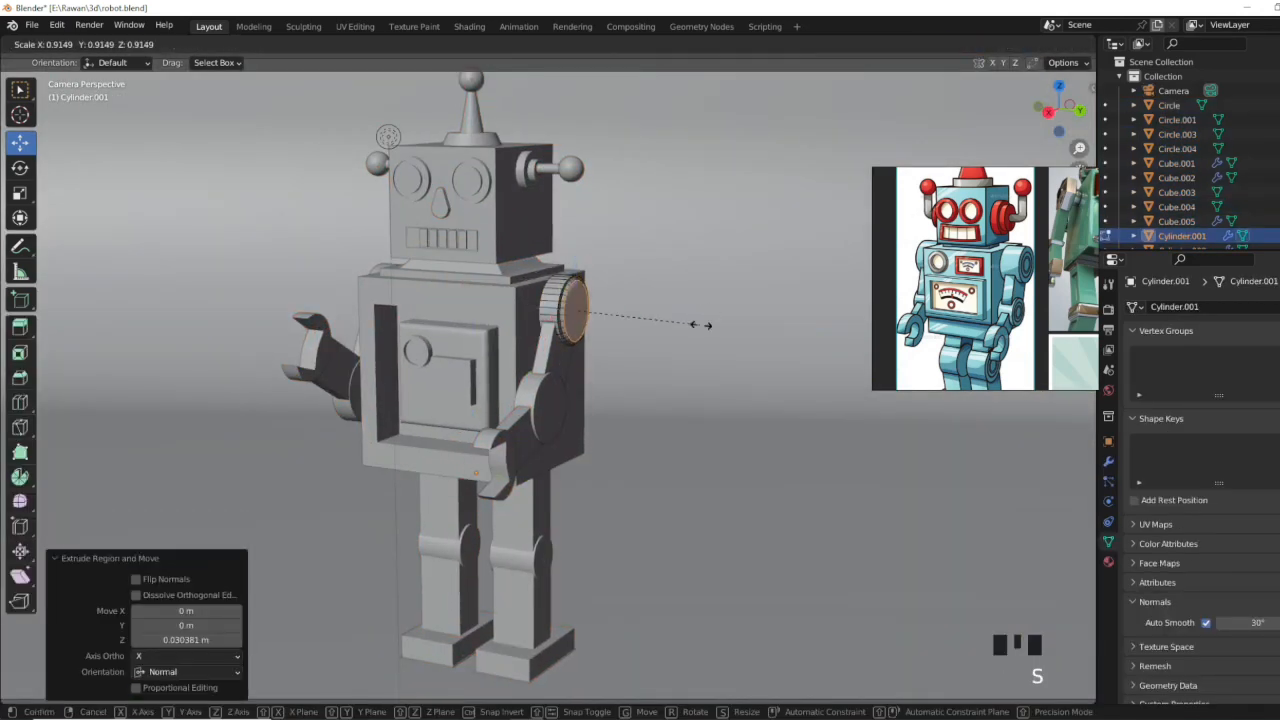
left_click(763, 315)
Step: Inset the shoulder's outer face by about 0.088 m, scale it down along Z and extrude it to form a recess
key("s")
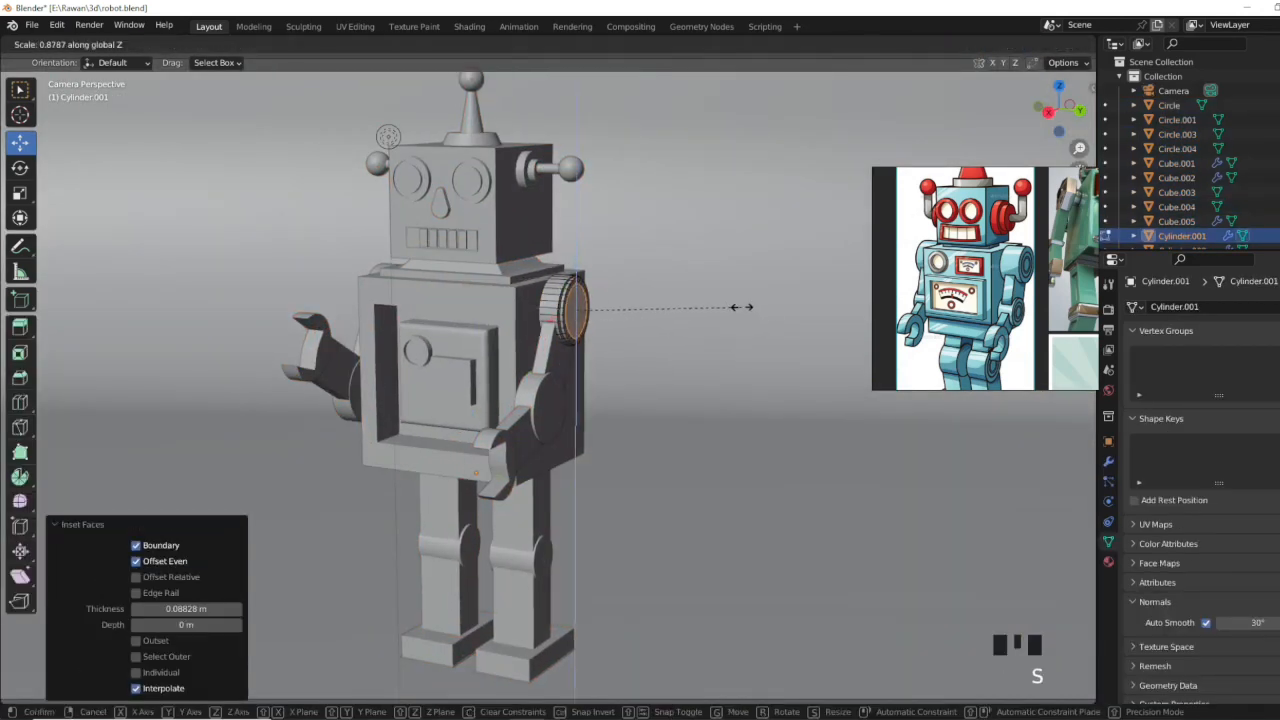
left_click(735, 315)
left_click(728, 316)
key("Tab")
Step: Inset the elbow cylinder's outer face by about 0.05 m and scale the inner face by 0.917 along Z
scroll(560, 418, "up", 3)
left_click(553, 421)
key("Tab")
middle_click_drag(553, 421, 610, 371)
scroll(525, 418, "up", 8)
left_click(152, 44)
left_click(595, 405)
key("i")
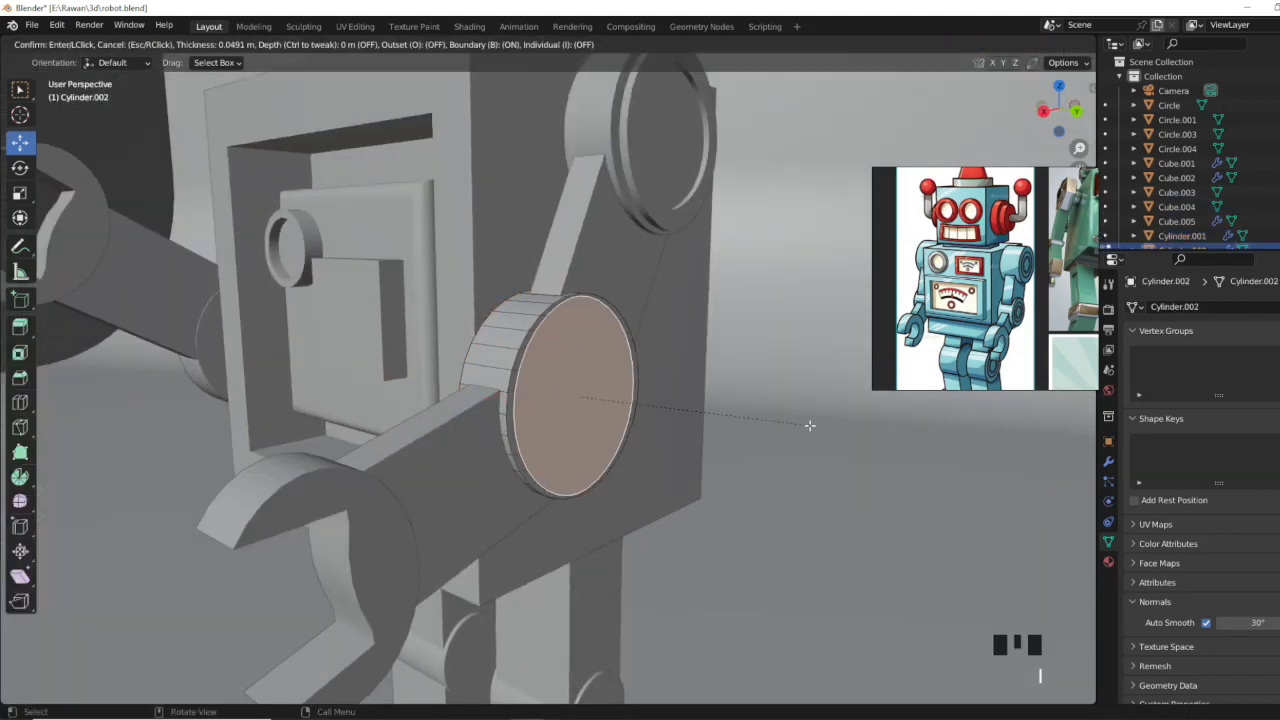
left_click(808, 426)
key("s")
key("z")
left_click(803, 446)
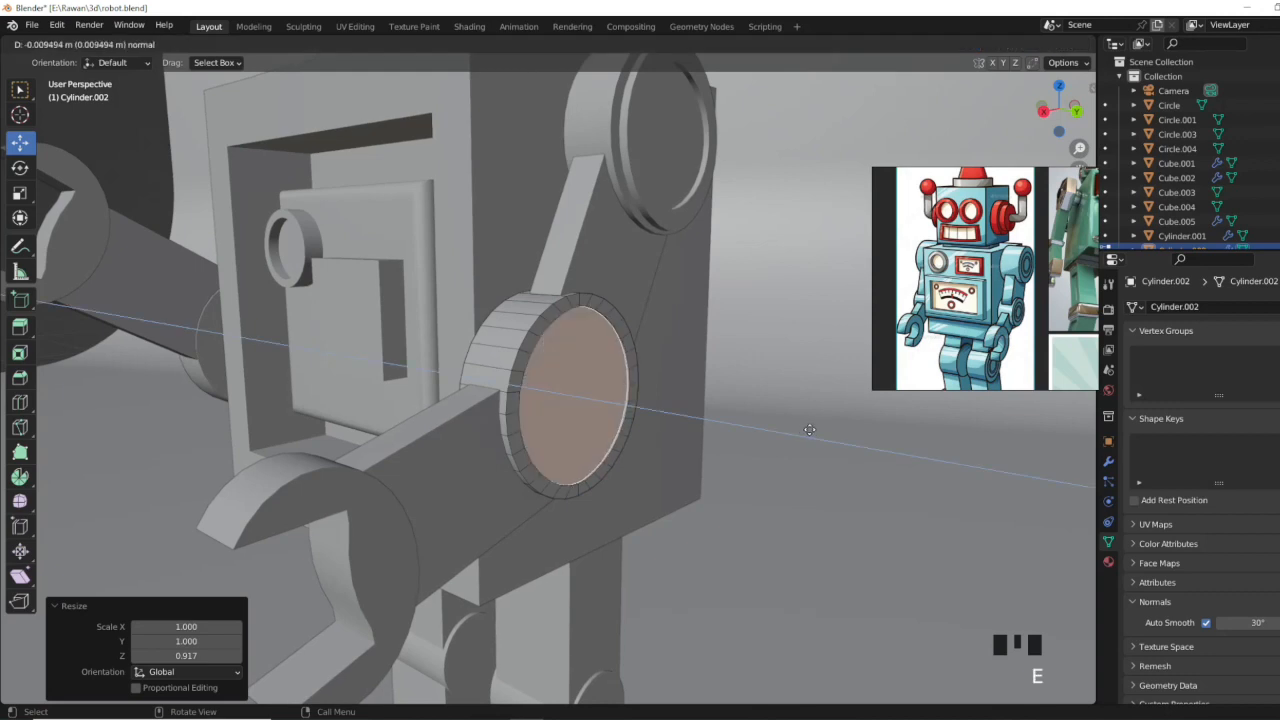
Step: Extrude the elbow's inset face inward, then scale it down and extrude it again to finish the recessed cap
left_click(788, 443)
key("s")
left_click(766, 430)
key("e")
left_click(729, 437)
key("Tab")
scroll(690, 458, "down", 10)
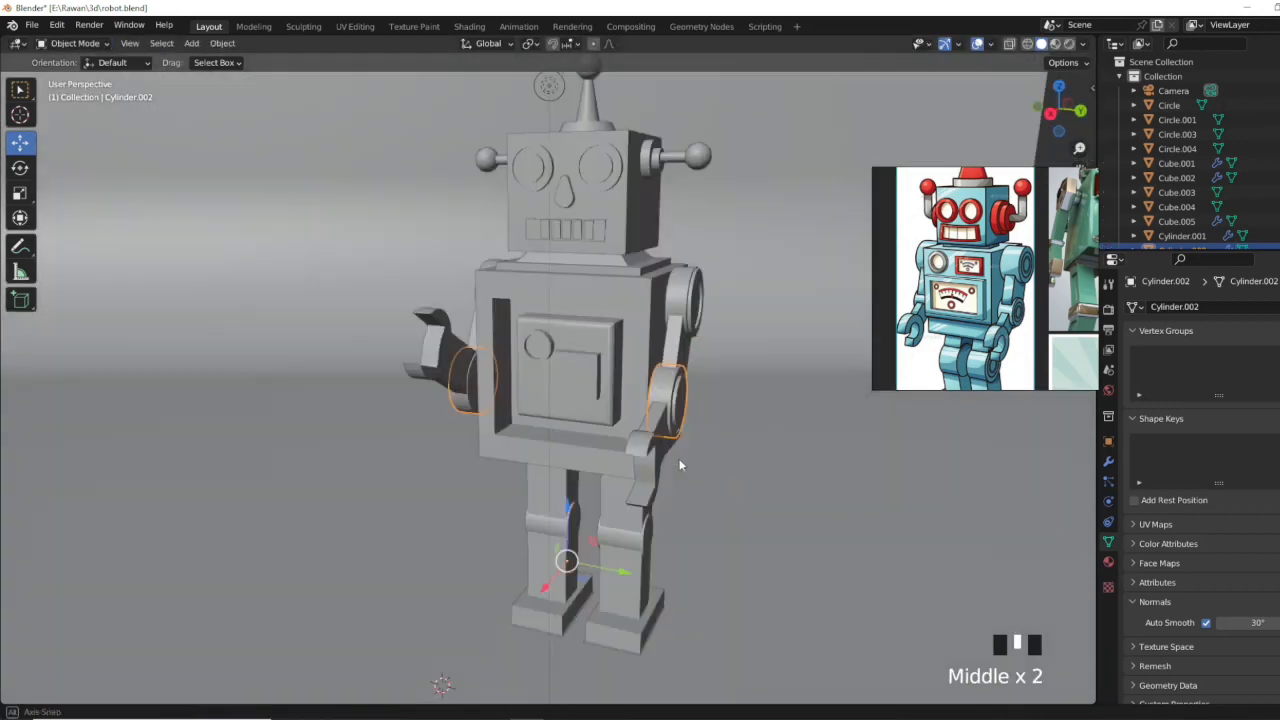